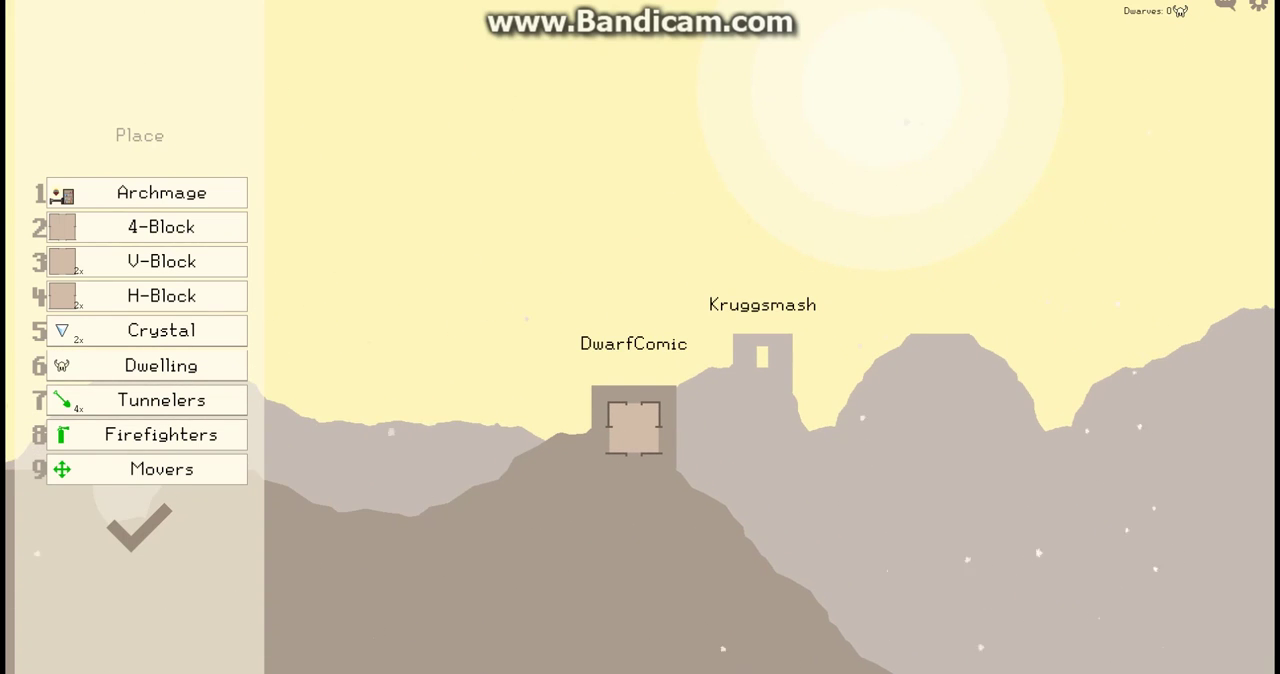
Dig two blocks of earth with Tunnelers beneath the starting room
{"action": "key", "text": "7"}
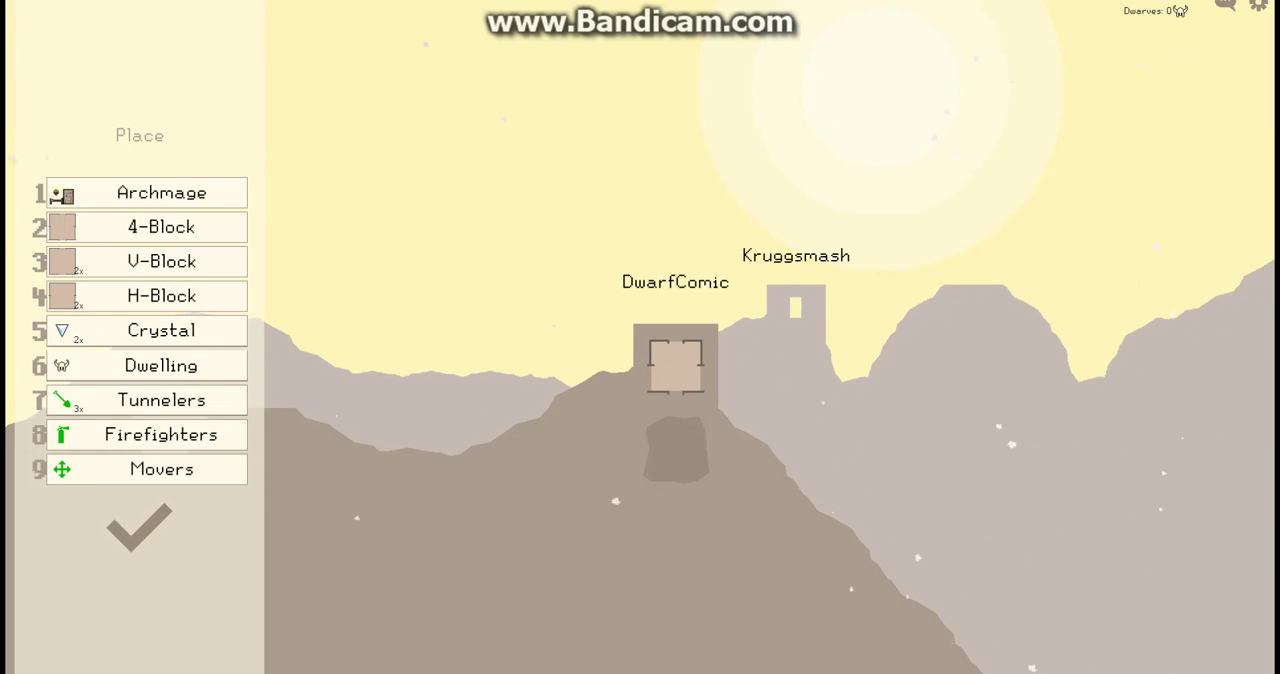
{"action": "key", "text": "7"}
{"action": "key", "text": "1"}
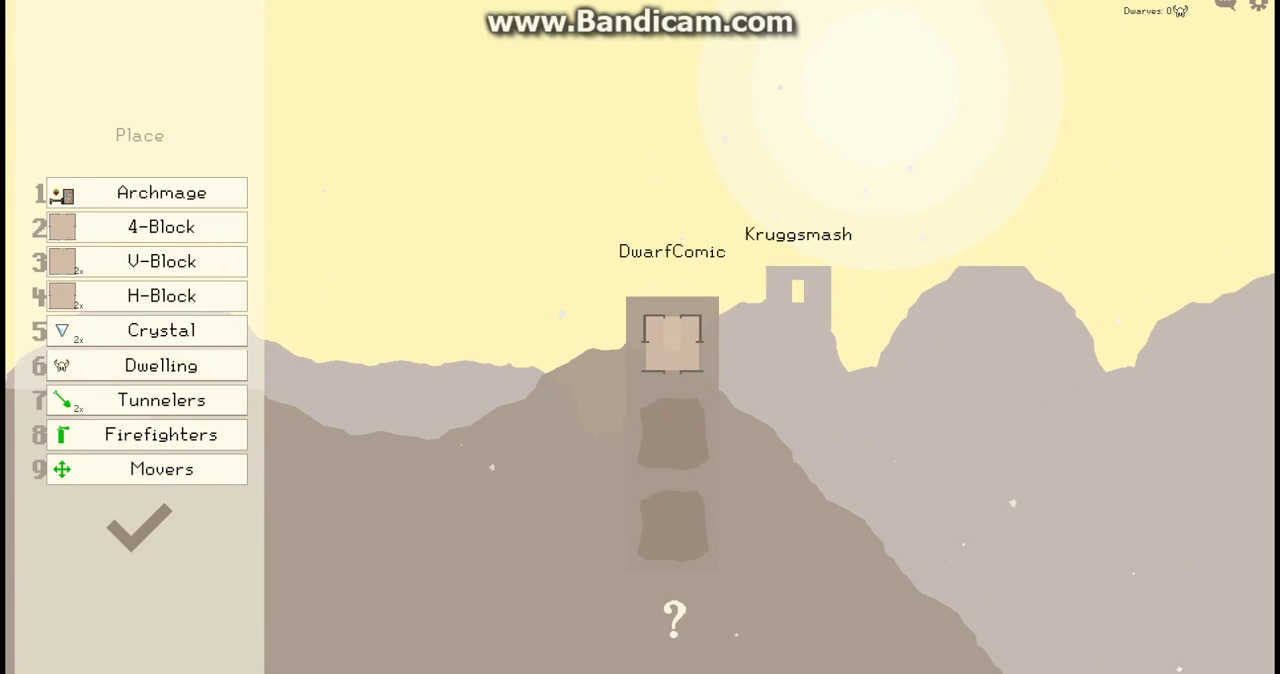
Stack two V-Blocks below the starting room and put the Archmage in the bottom room
{"action": "key", "text": "3"}
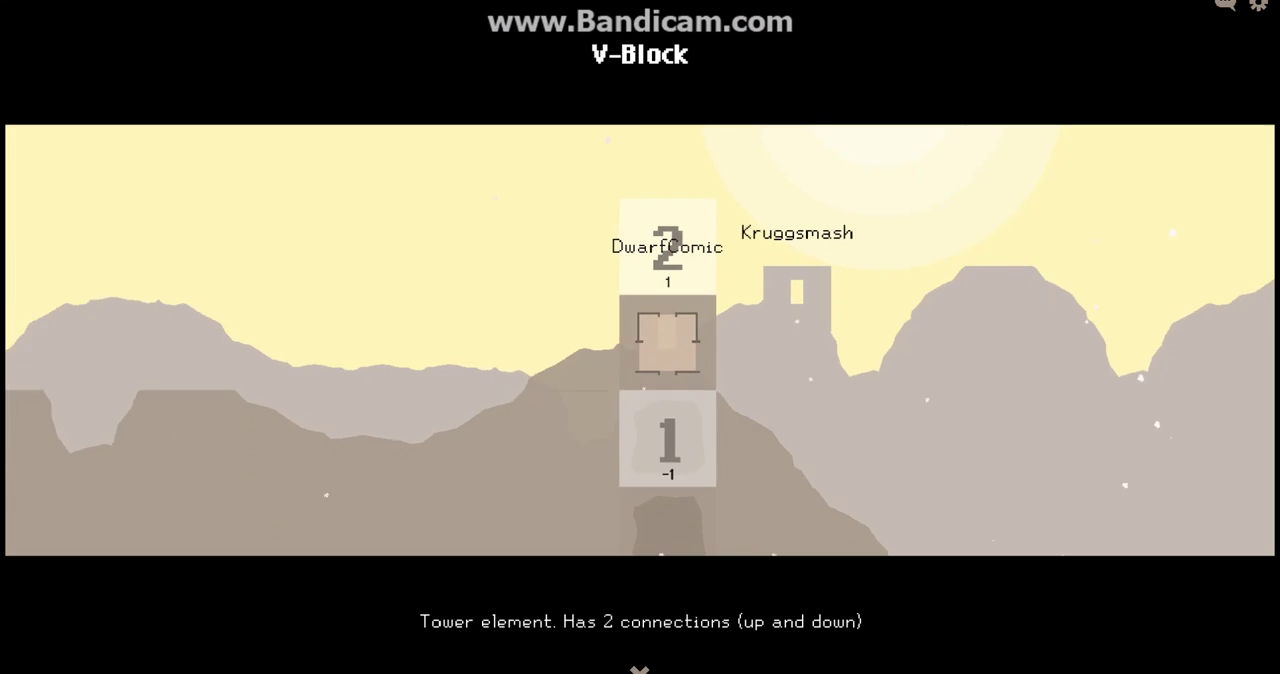
{"action": "key", "text": "1"}
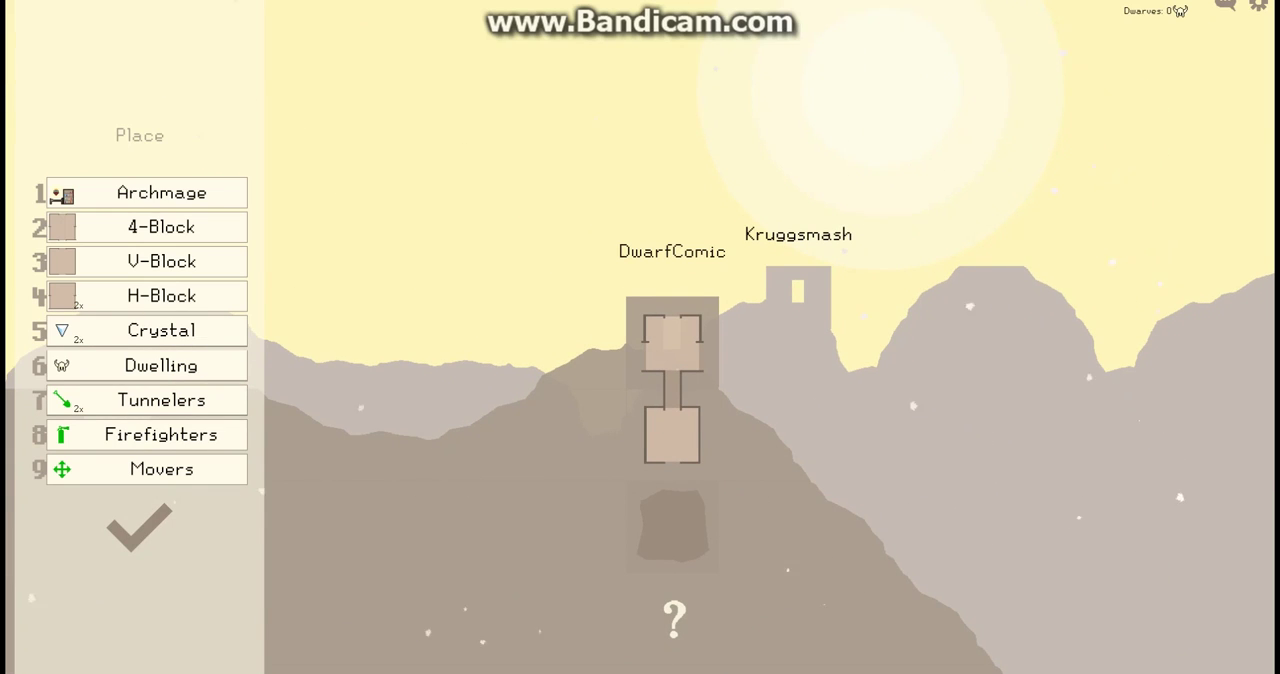
{"action": "key", "text": "3"}
{"action": "key", "text": "1"}
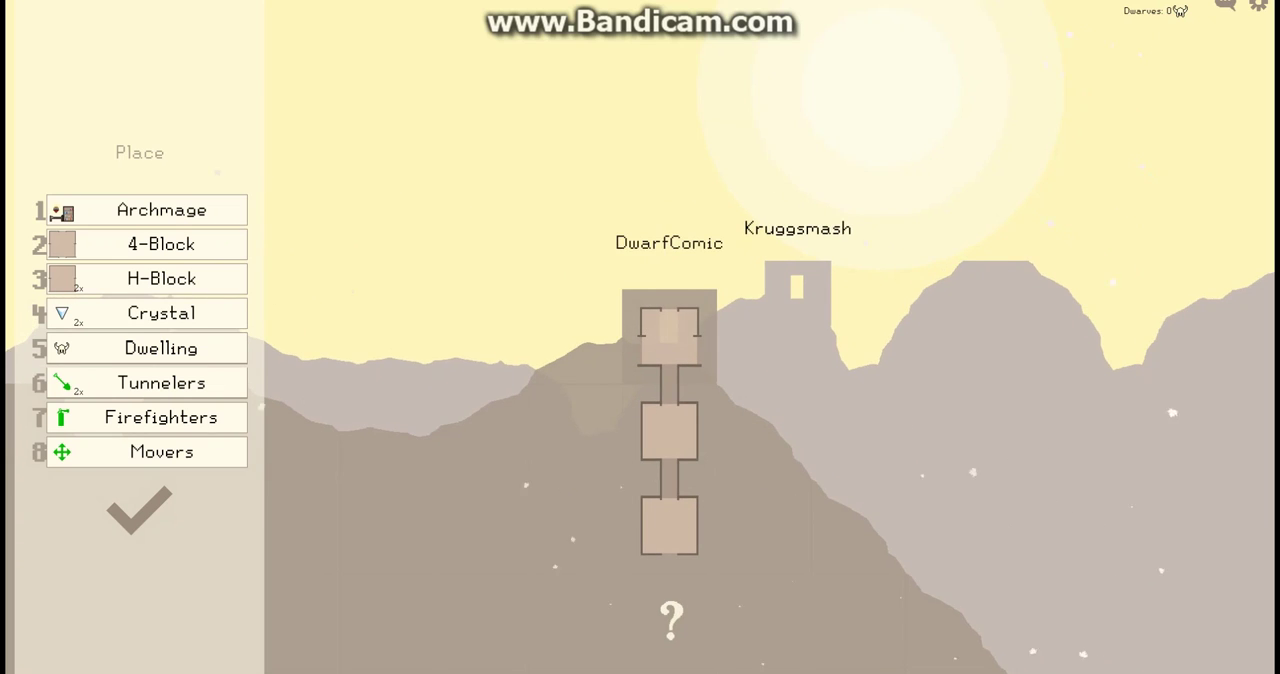
{"action": "key", "text": "1"}
{"action": "key", "text": "1"}
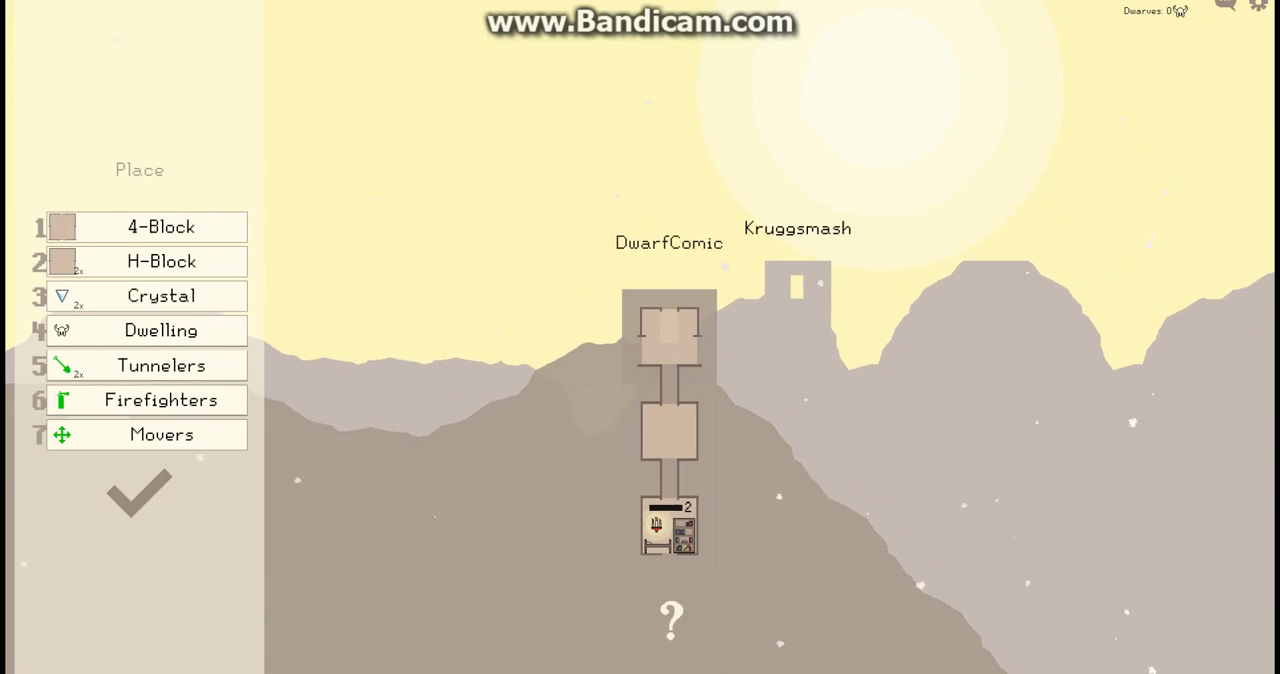
Add a 4-Block on top with H-Blocks attached to its left and right
{"action": "key", "text": "1"}
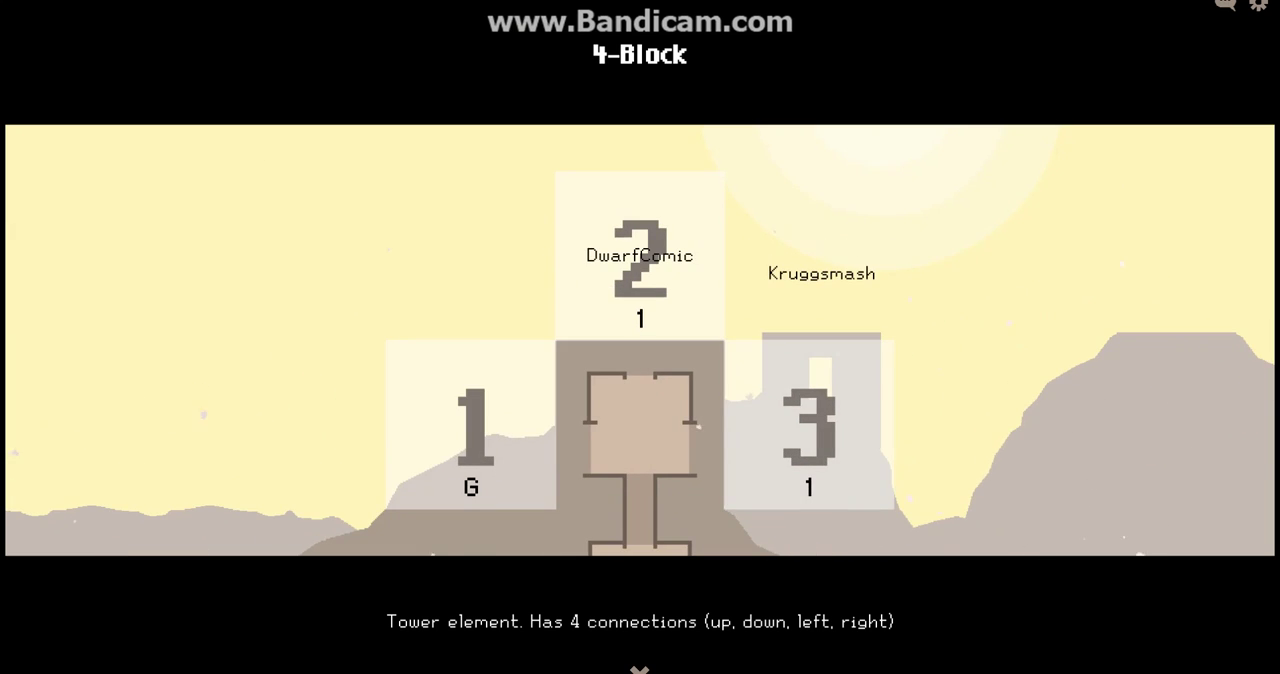
{"action": "key", "text": "2"}
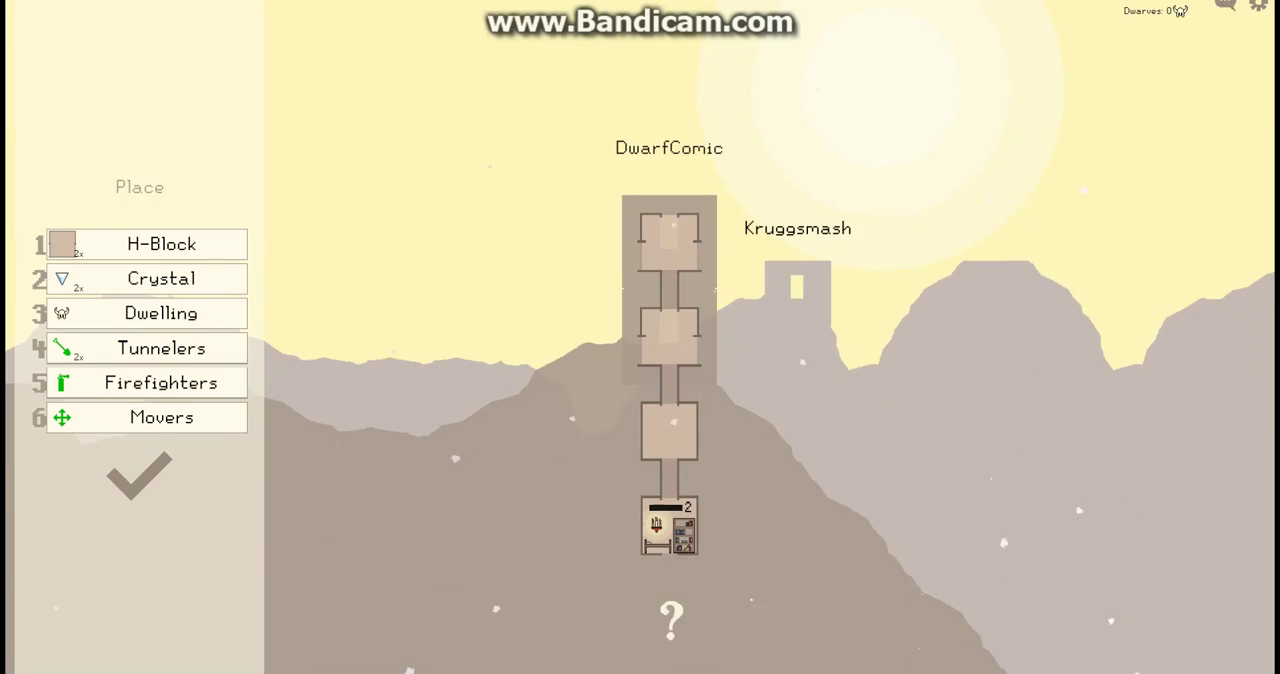
{"action": "key", "text": "1"}
{"action": "key", "text": "2"}
{"action": "key", "text": "1"}
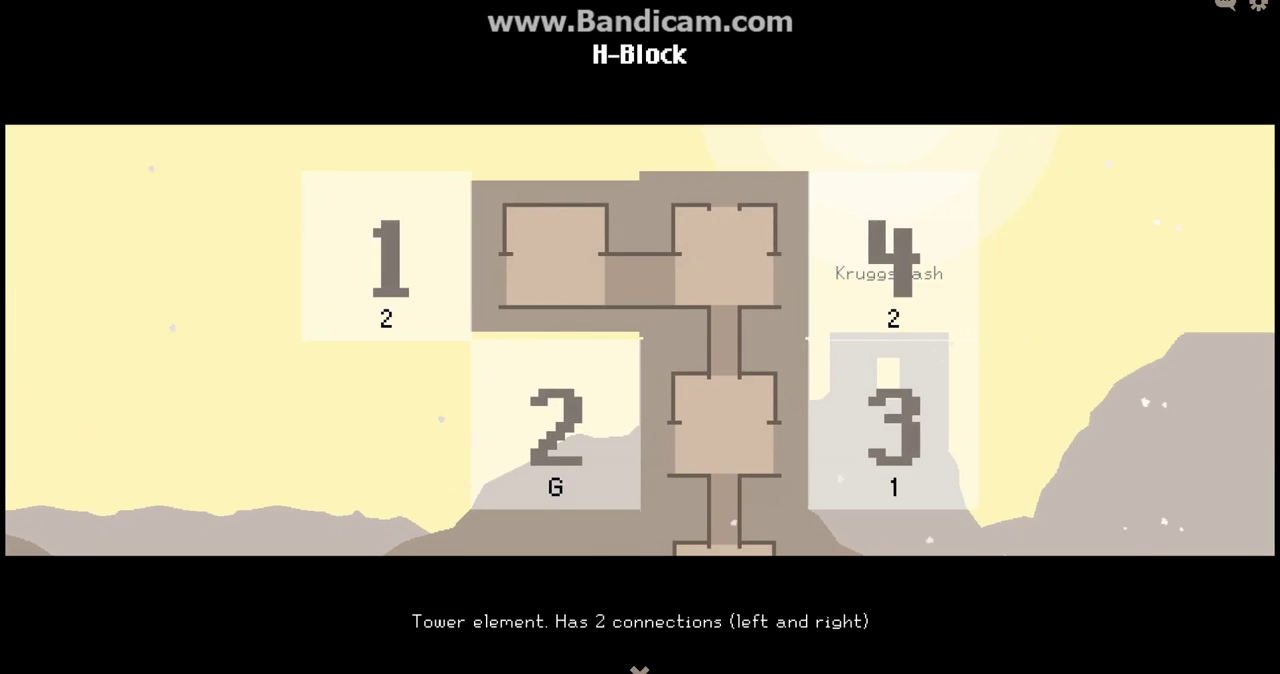
{"action": "key", "text": "4"}
Put Crystals in the top-left and top-right rooms and a Dwelling above the Archmage room
{"action": "key", "text": "1"}
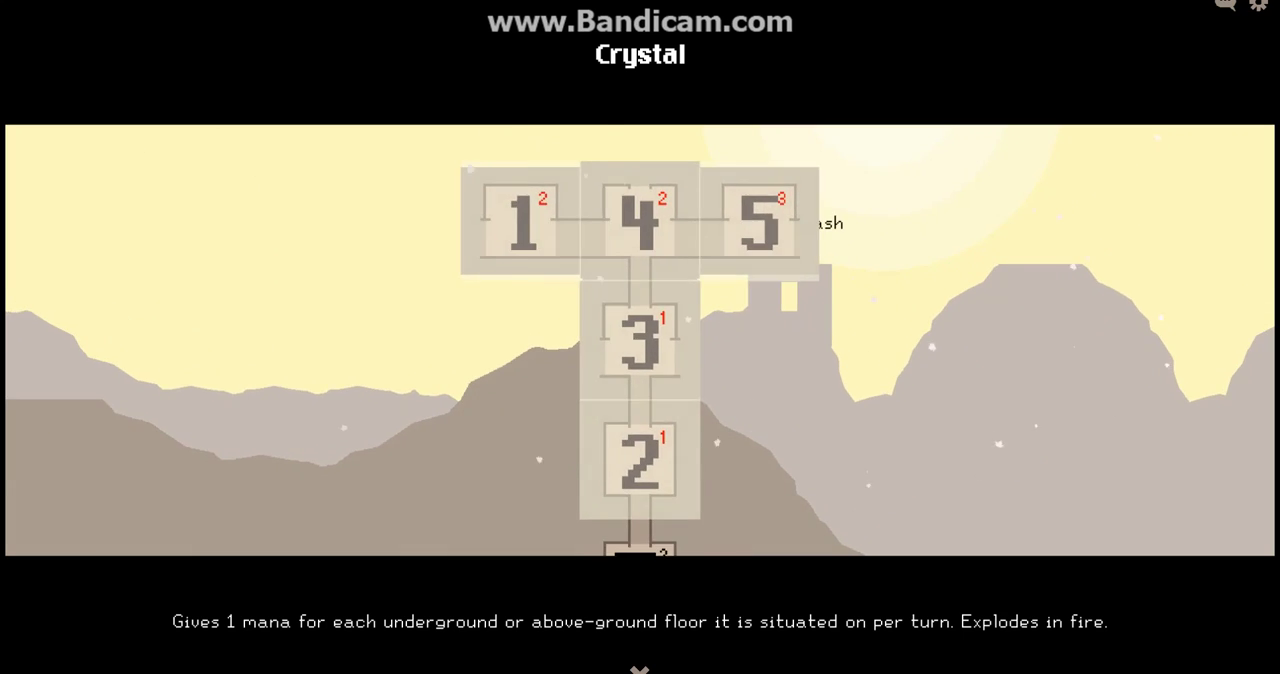
{"action": "key", "text": "1"}
{"action": "key", "text": "1"}
{"action": "key", "text": "4"}
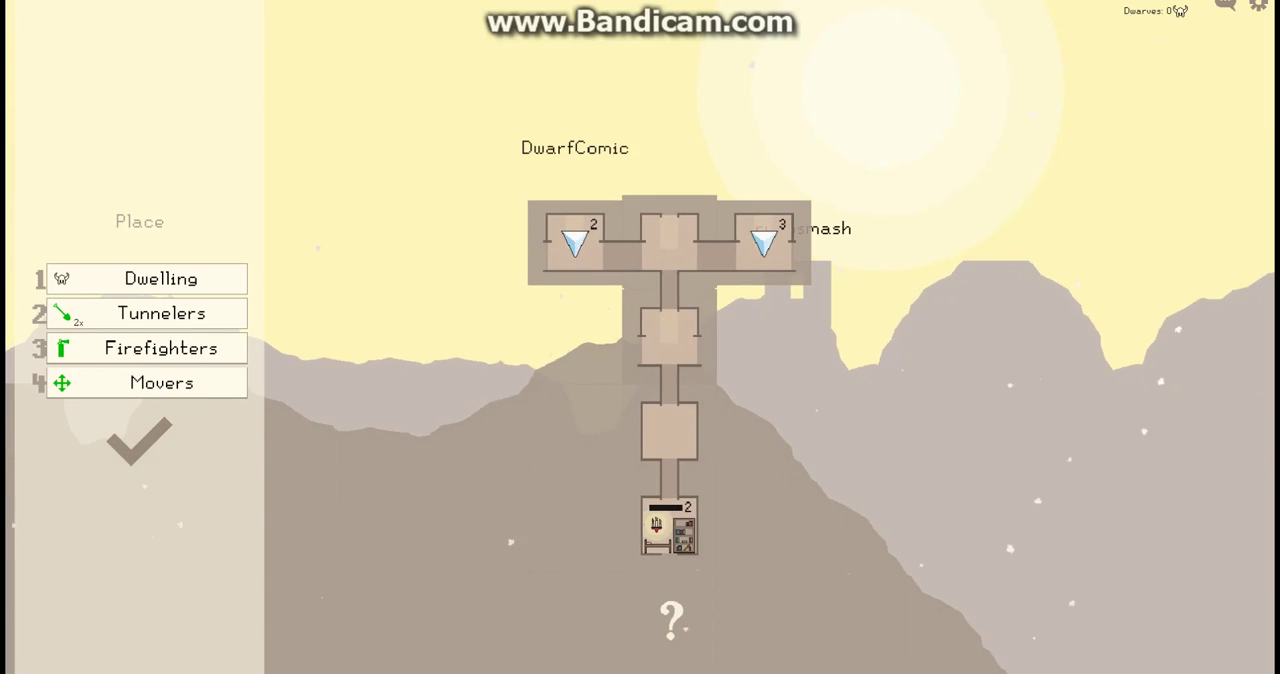
{"action": "key", "text": "1"}
{"action": "key", "text": "1"}
{"action": "key", "text": "1"}
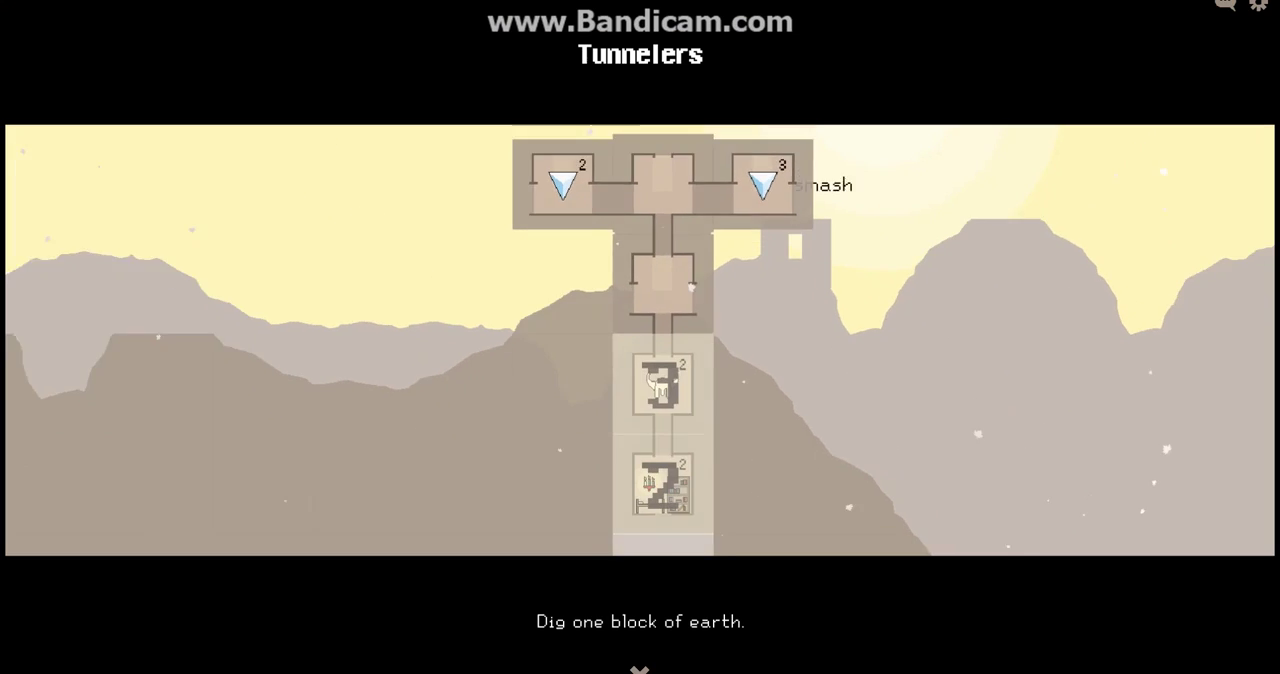
Dig two more earth blocks beneath the tower and station Firefighters in the Archmage room
{"action": "key", "text": "1"}
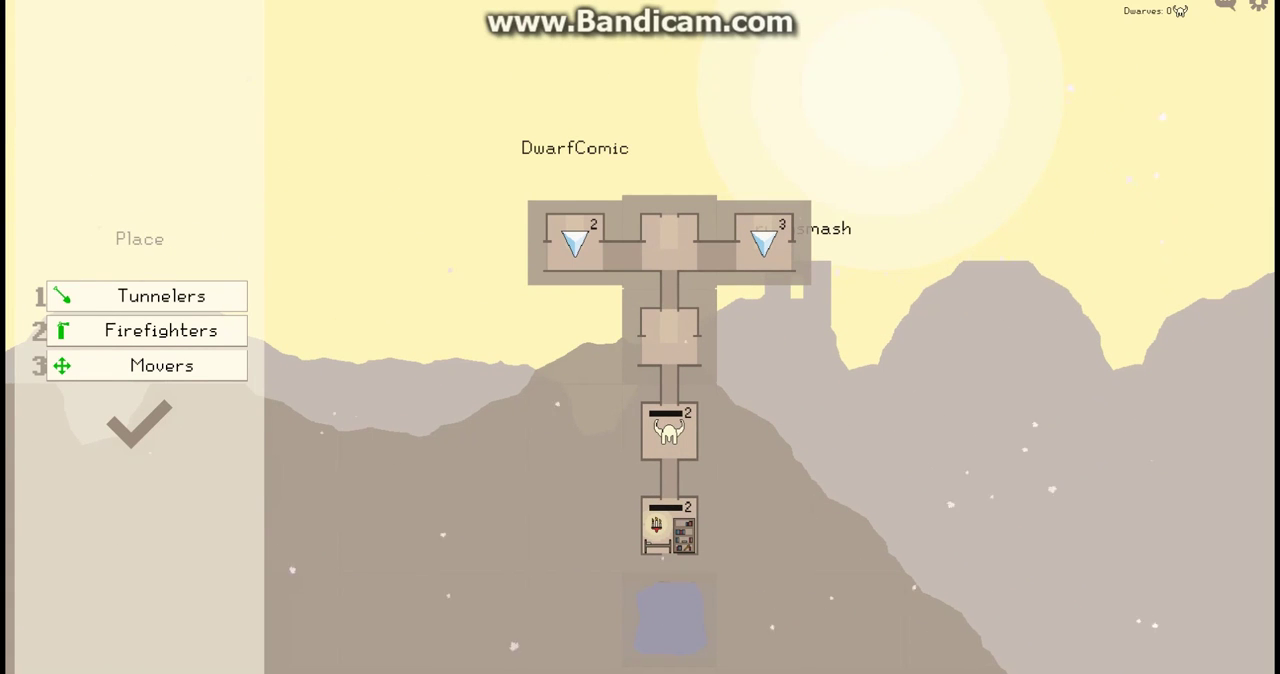
{"action": "key", "text": "1"}
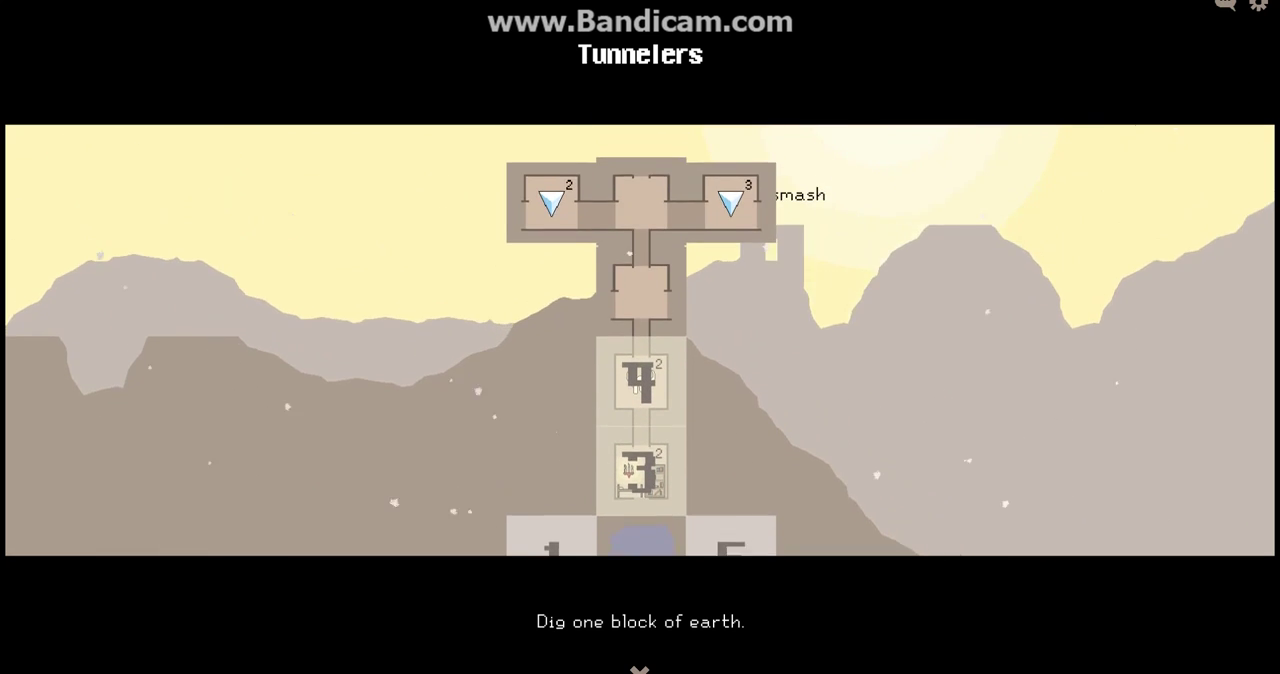
{"action": "key", "text": "1"}
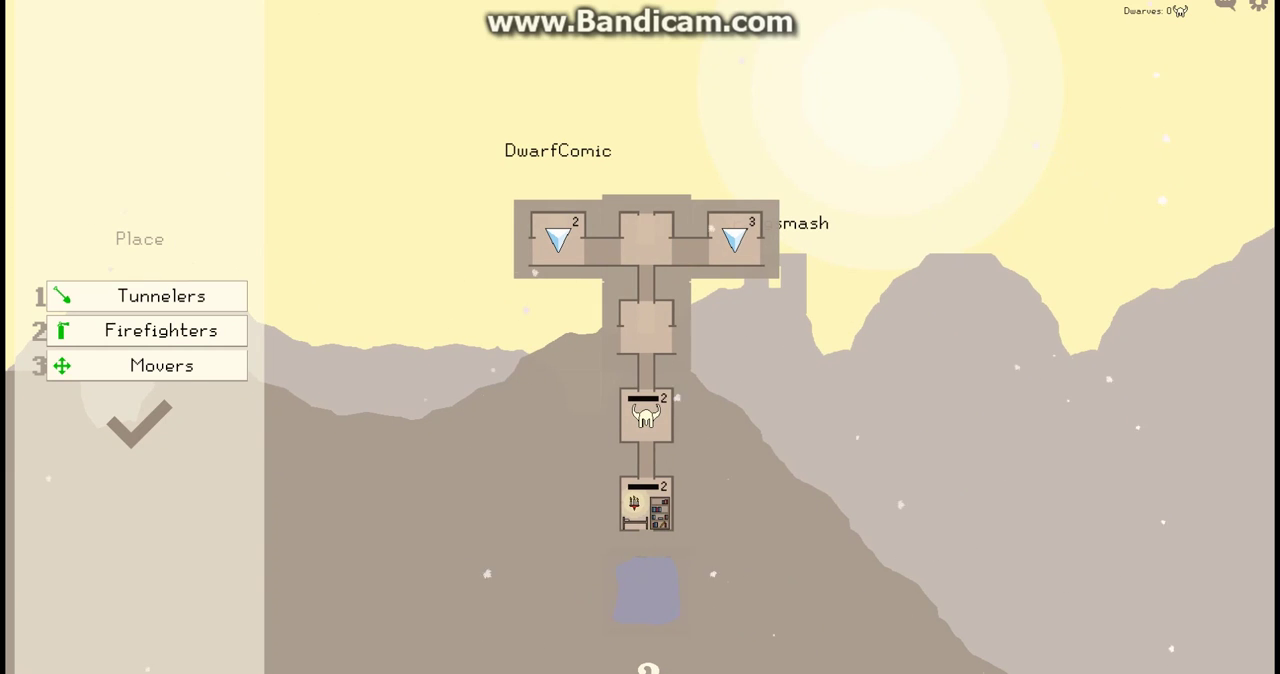
{"action": "key", "text": "2"}
{"action": "key", "text": "1"}
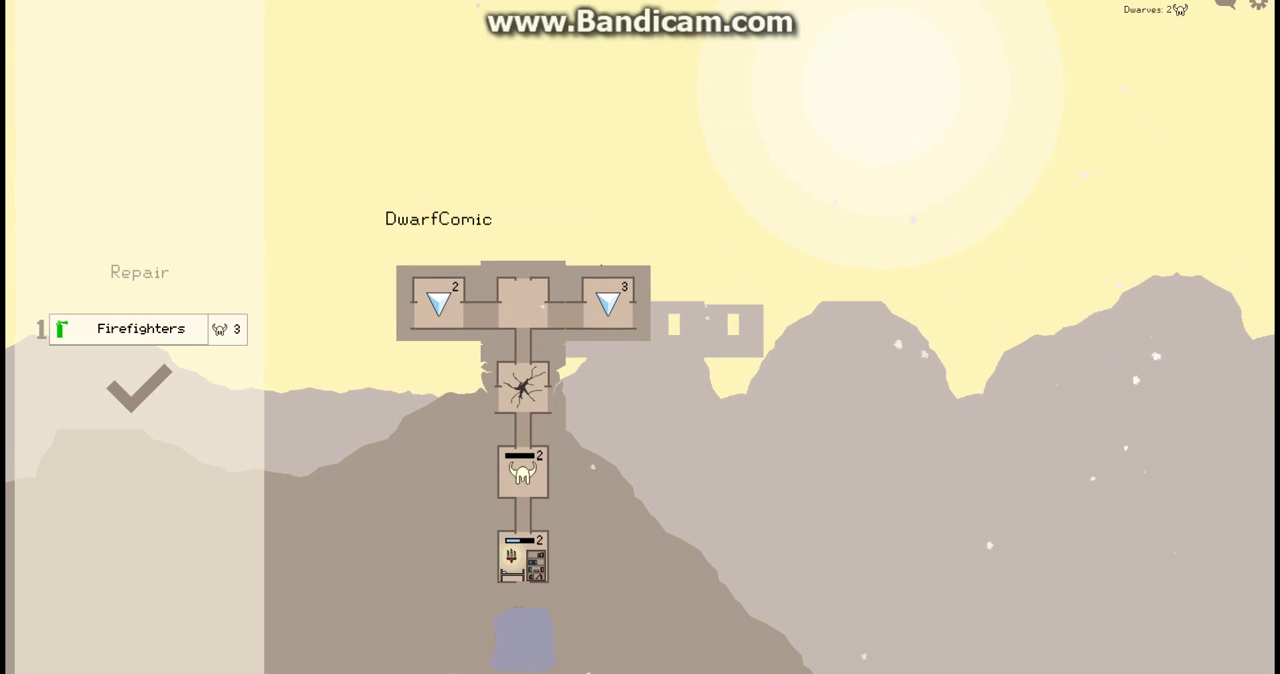
Submit the turn, then attach an H-Block left of the cracked room and top the tower with a V-Block and Dwelling
{"action": "left_click", "coordinate": [139, 388]}
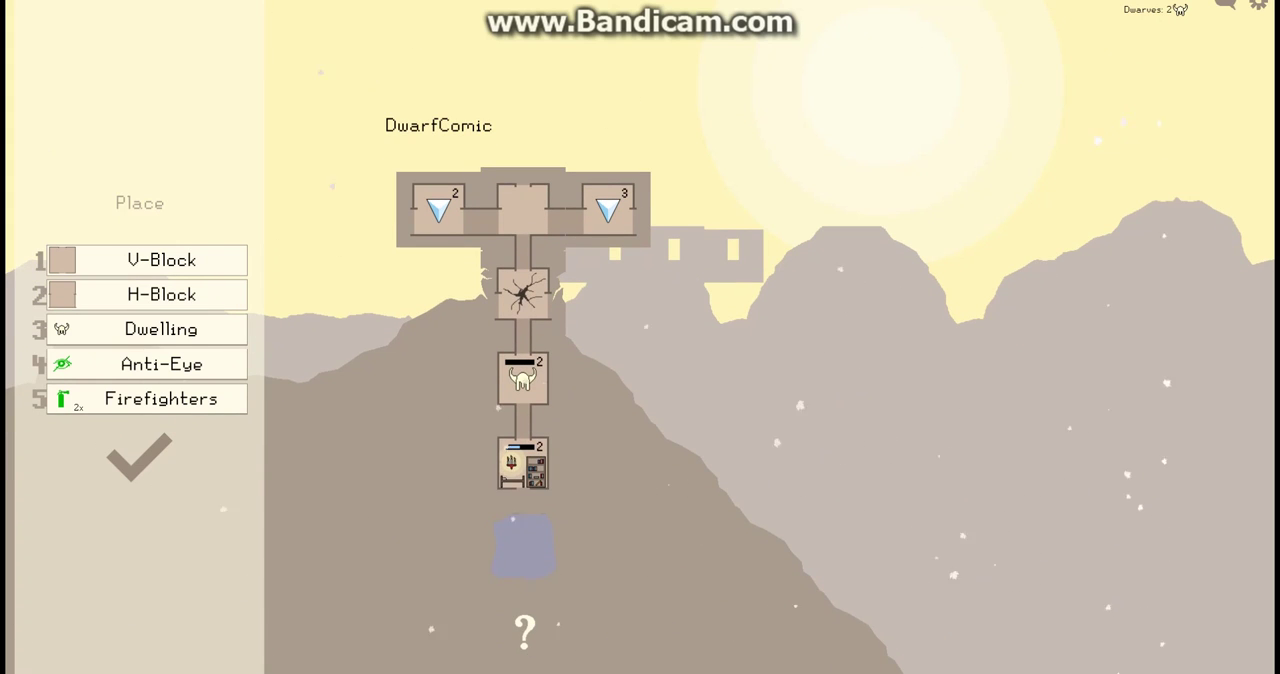
{"action": "key", "text": "2"}
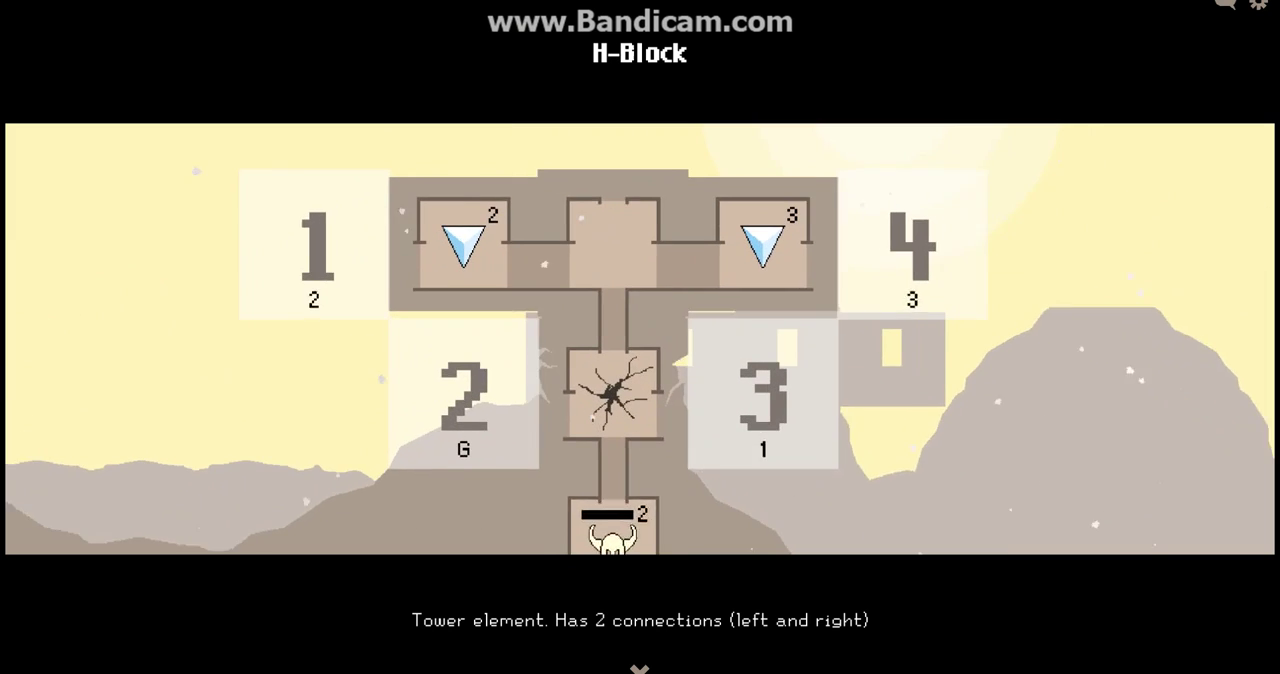
{"action": "key", "text": "2"}
{"action": "key", "text": "1"}
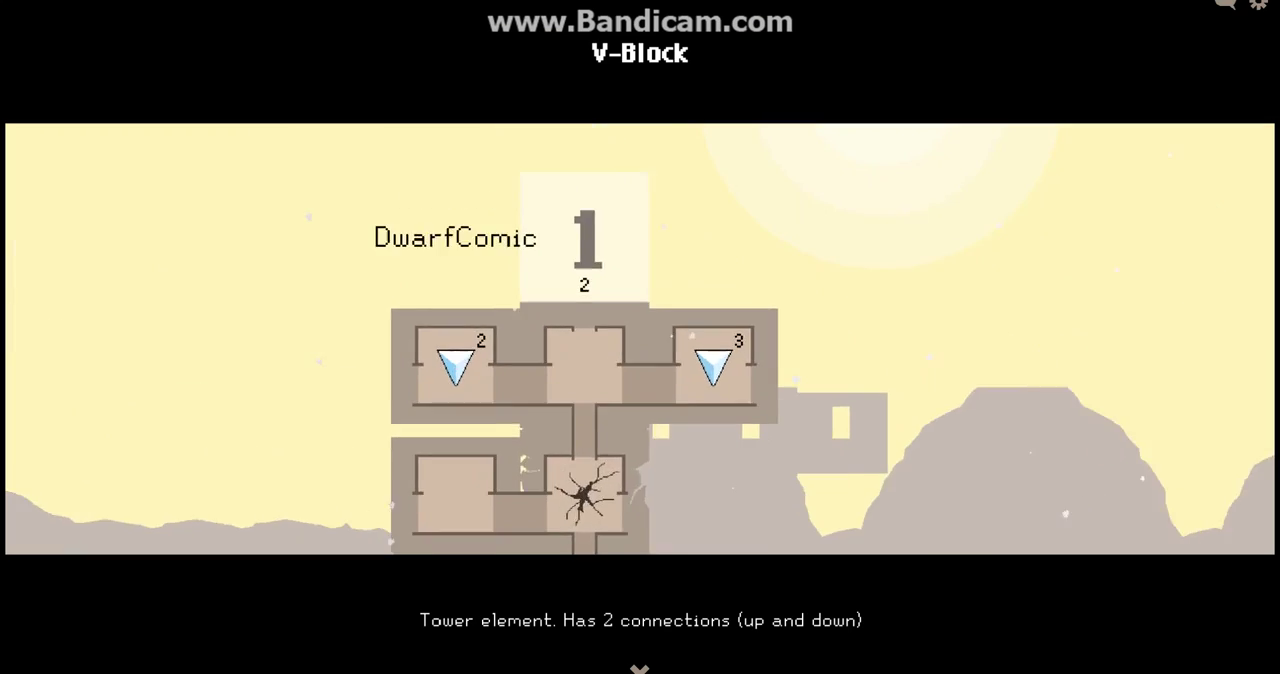
{"action": "key", "text": "1"}
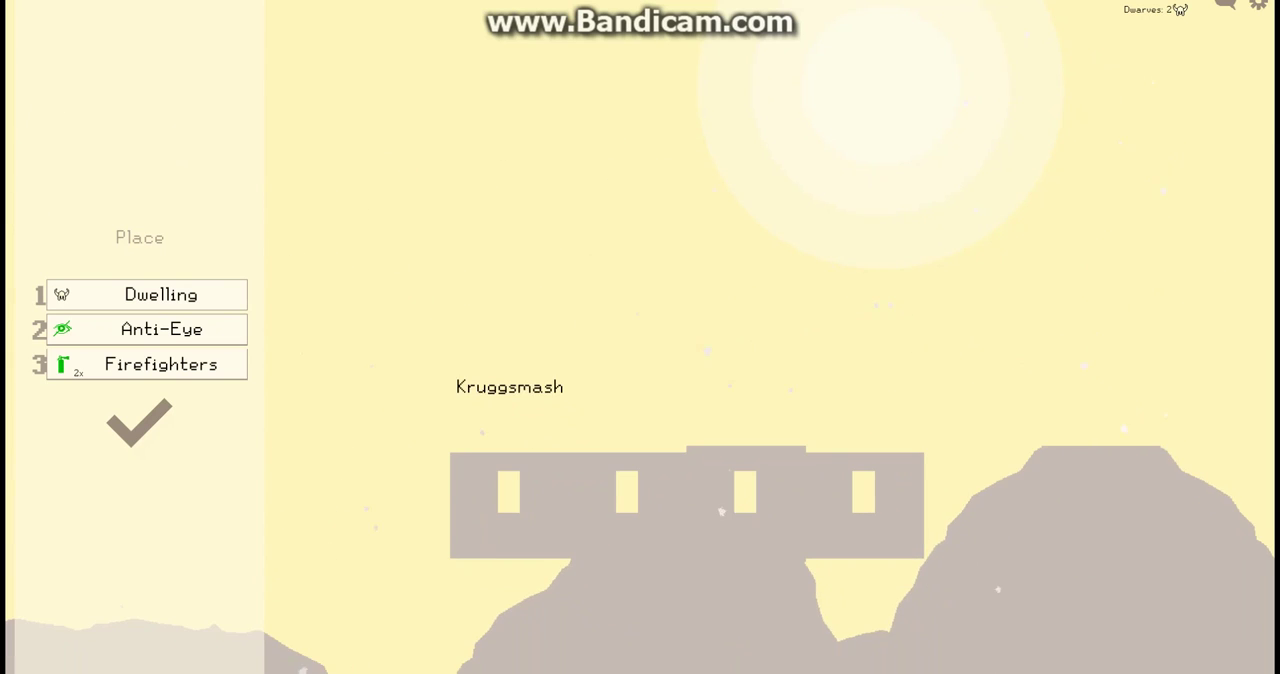
{"action": "key", "text": "1"}
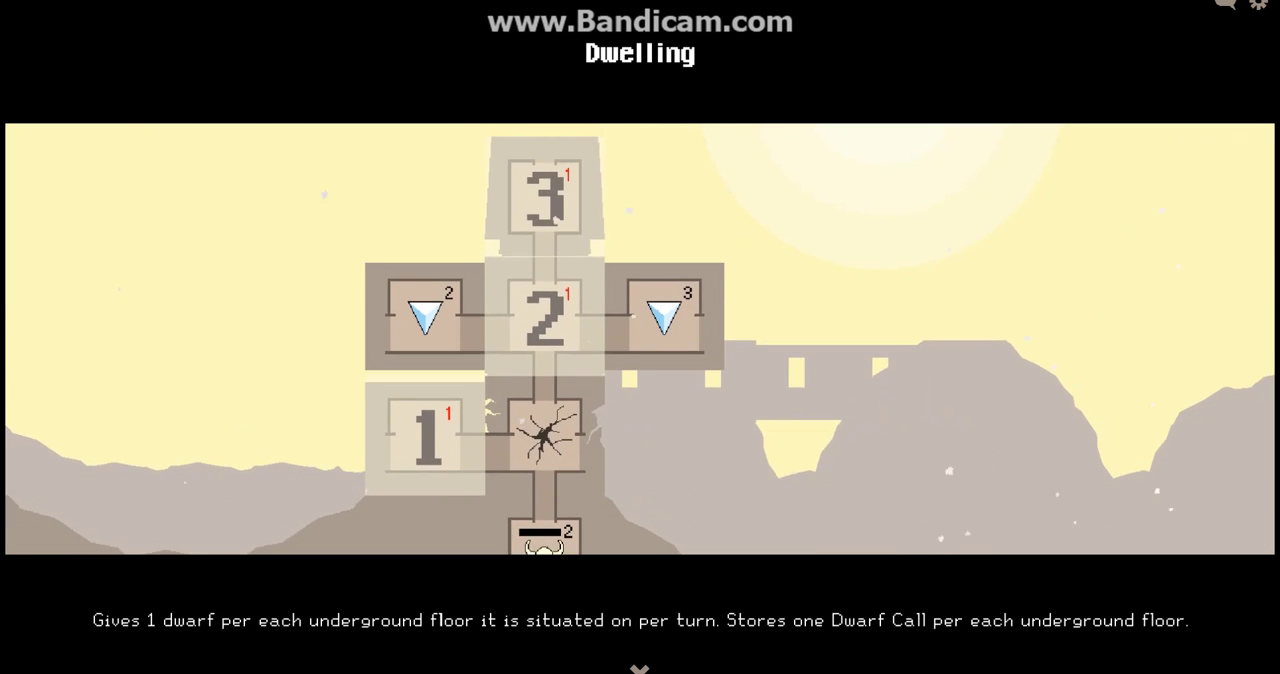
{"action": "key", "text": "3"}
Hide the Archmage room with an Anti-Eye, add Firefighters, and confirm the turn
{"action": "key", "text": "1"}
{"action": "key", "text": "1"}
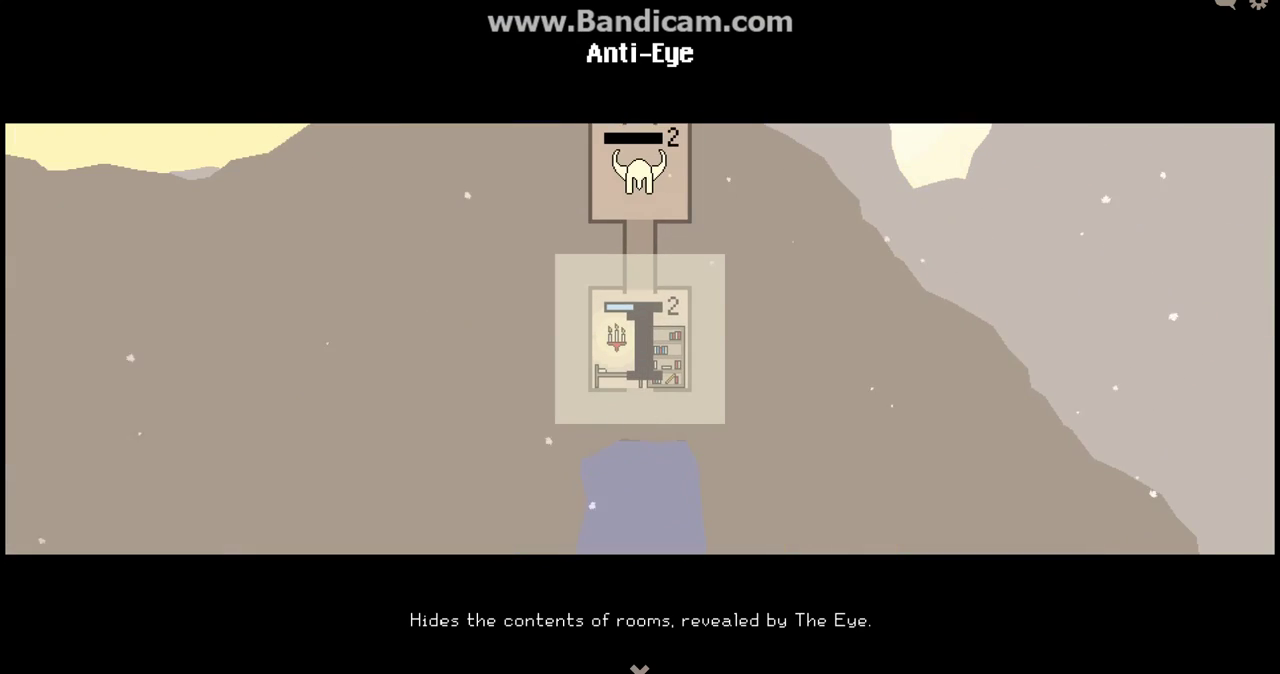
{"action": "key", "text": "1"}
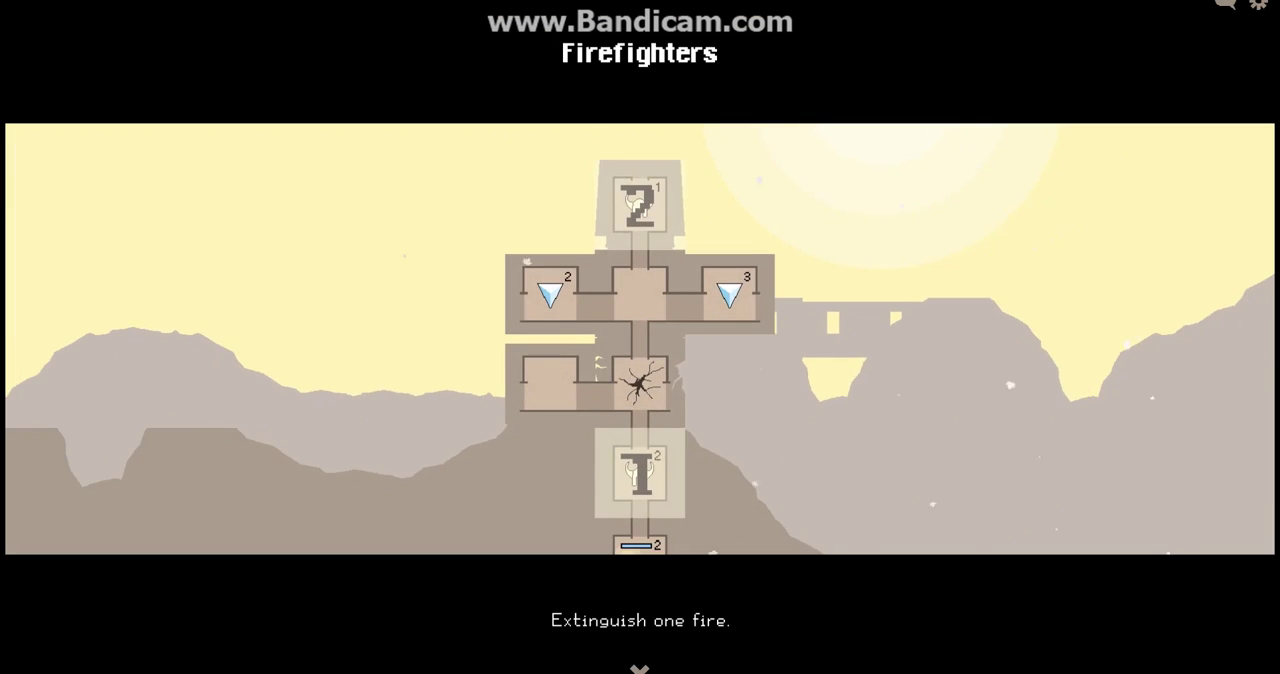
{"action": "key", "text": "Escape"}
{"action": "key", "text": "1"}
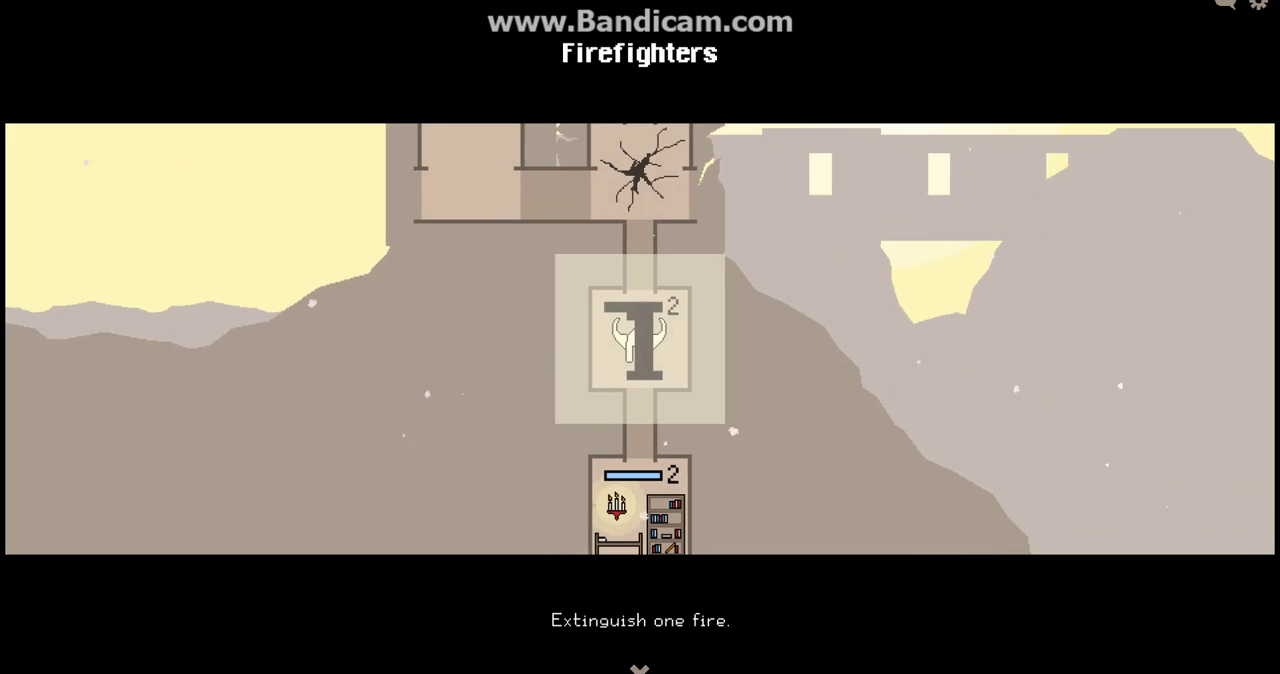
{"action": "key", "text": "1"}
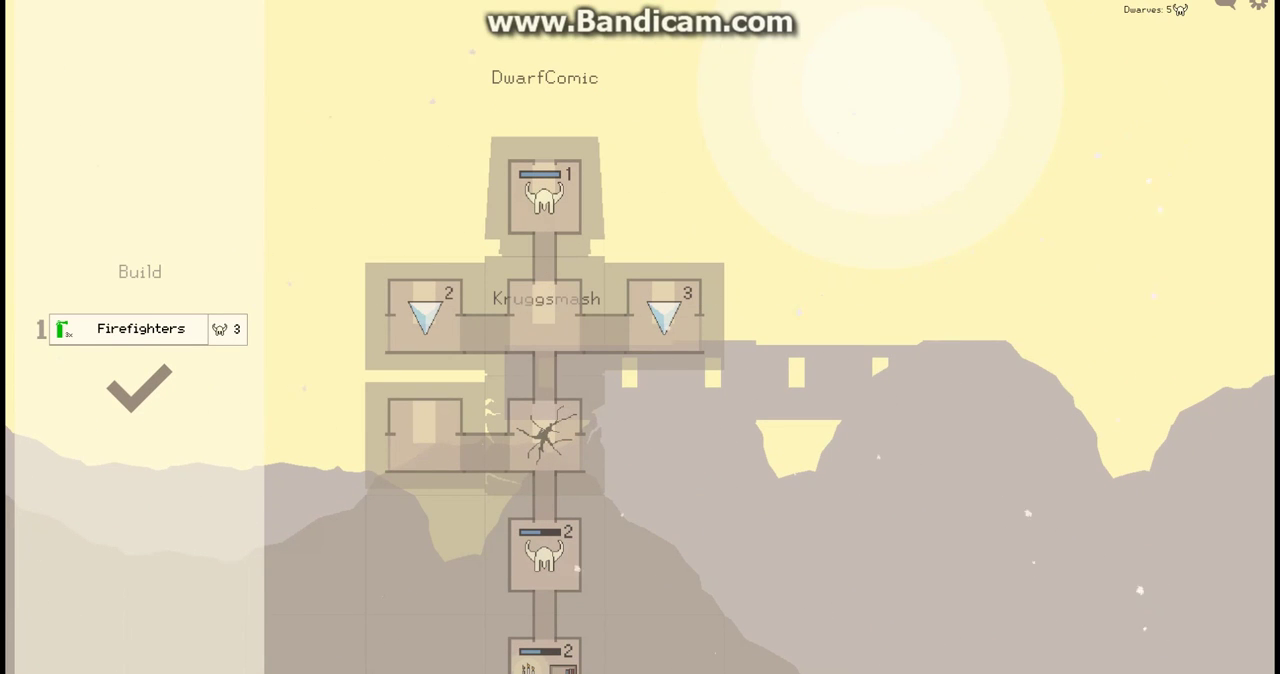
{"action": "key", "text": "Return"}
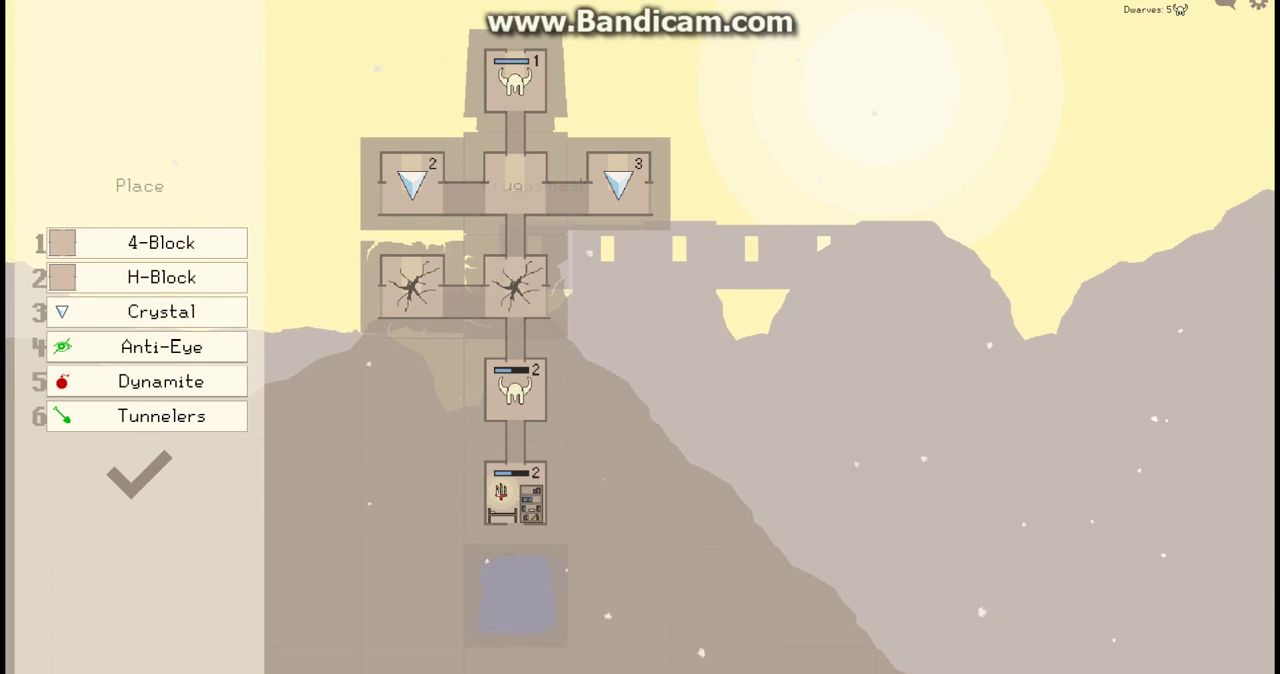
Use the Dynamite, add a top-centre Crystal, and place a 4-Block atop the tower
{"action": "key", "text": "5"}
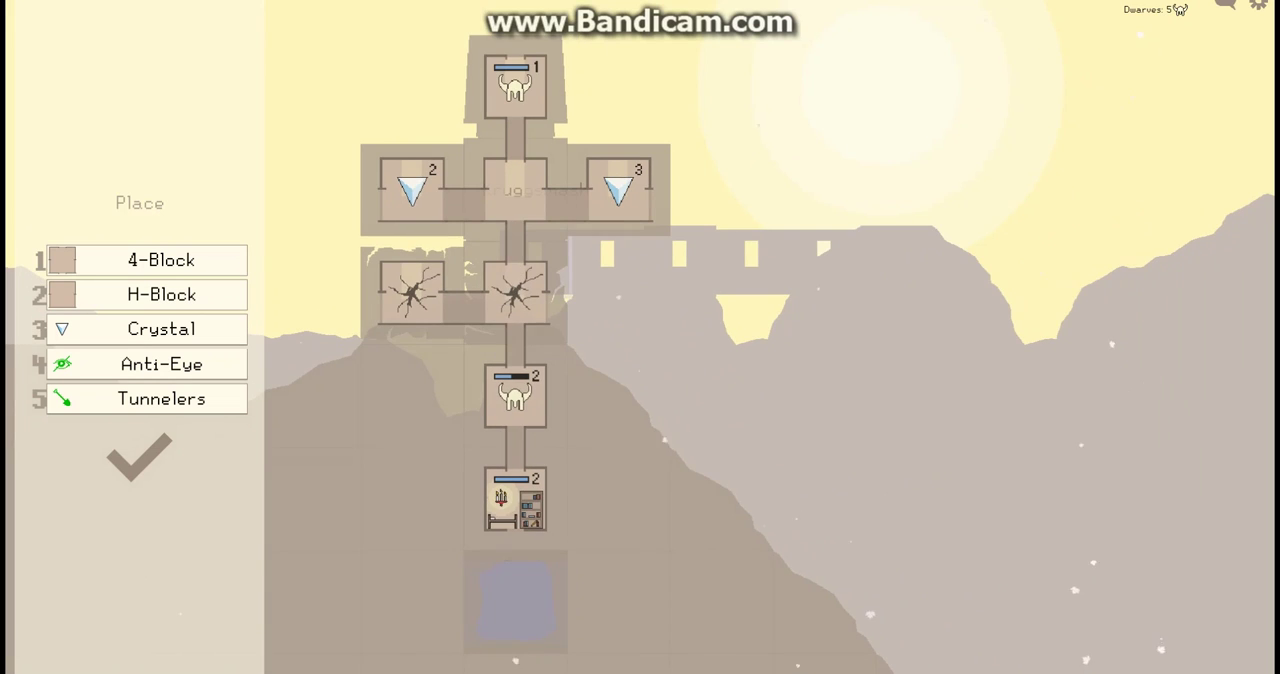
{"action": "key", "text": "3"}
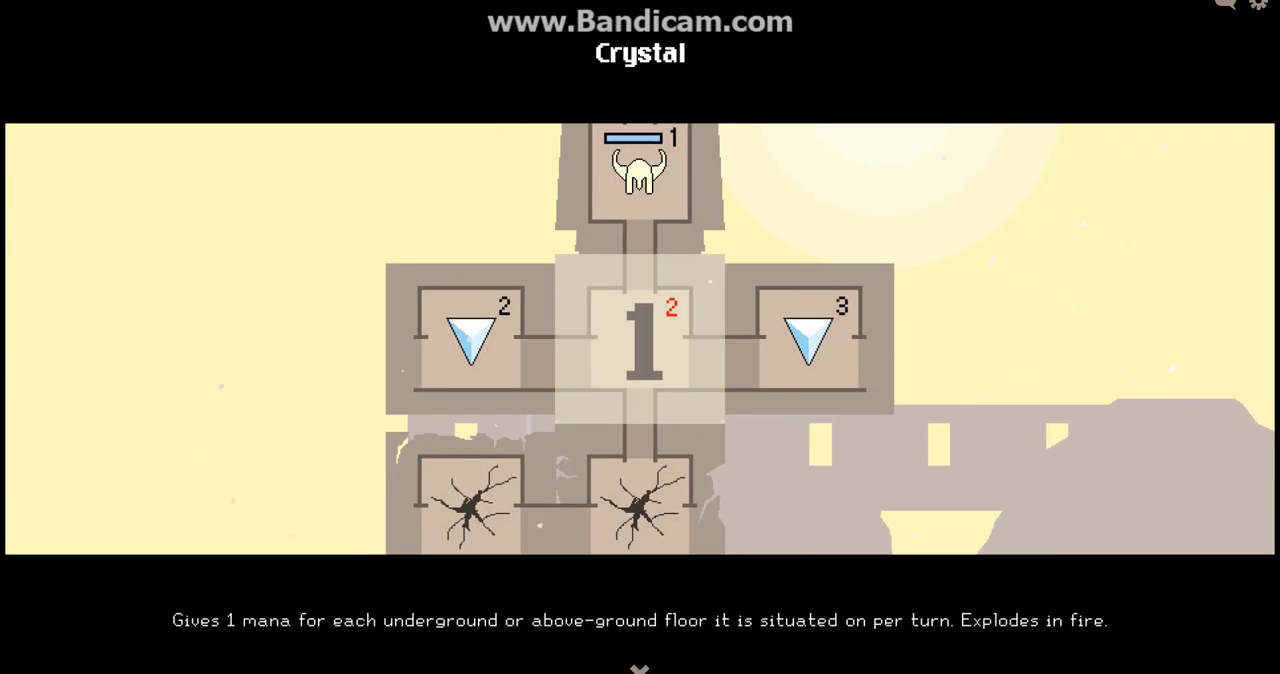
{"action": "key", "text": "1"}
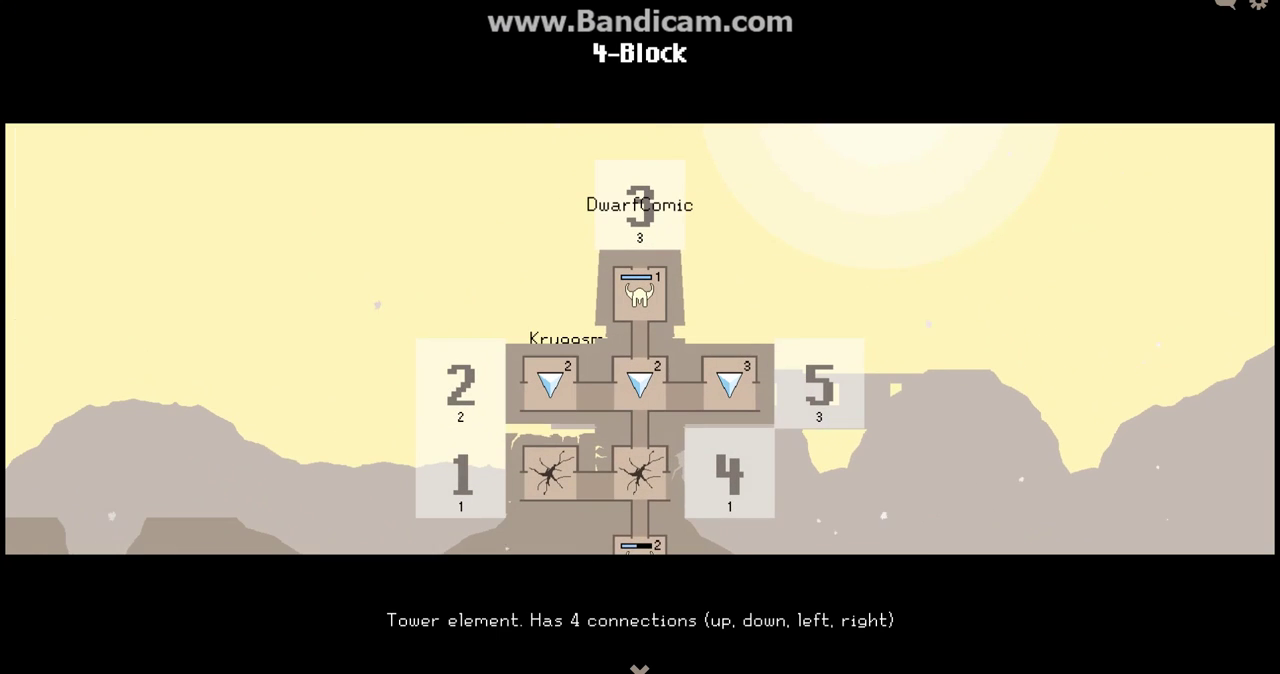
{"action": "key", "text": "3"}
Attach a top-right H-Block, dig the left earth block, and try the Anti-Eye
{"action": "key", "text": "1"}
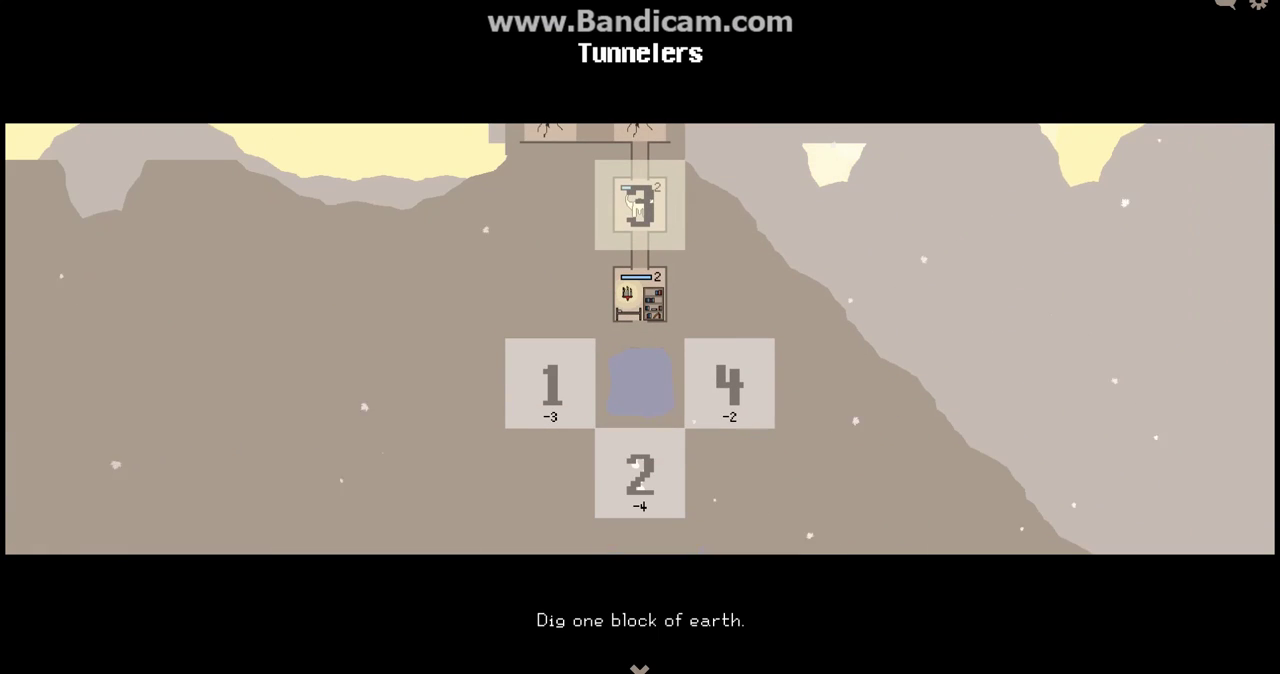
{"action": "key", "text": "1"}
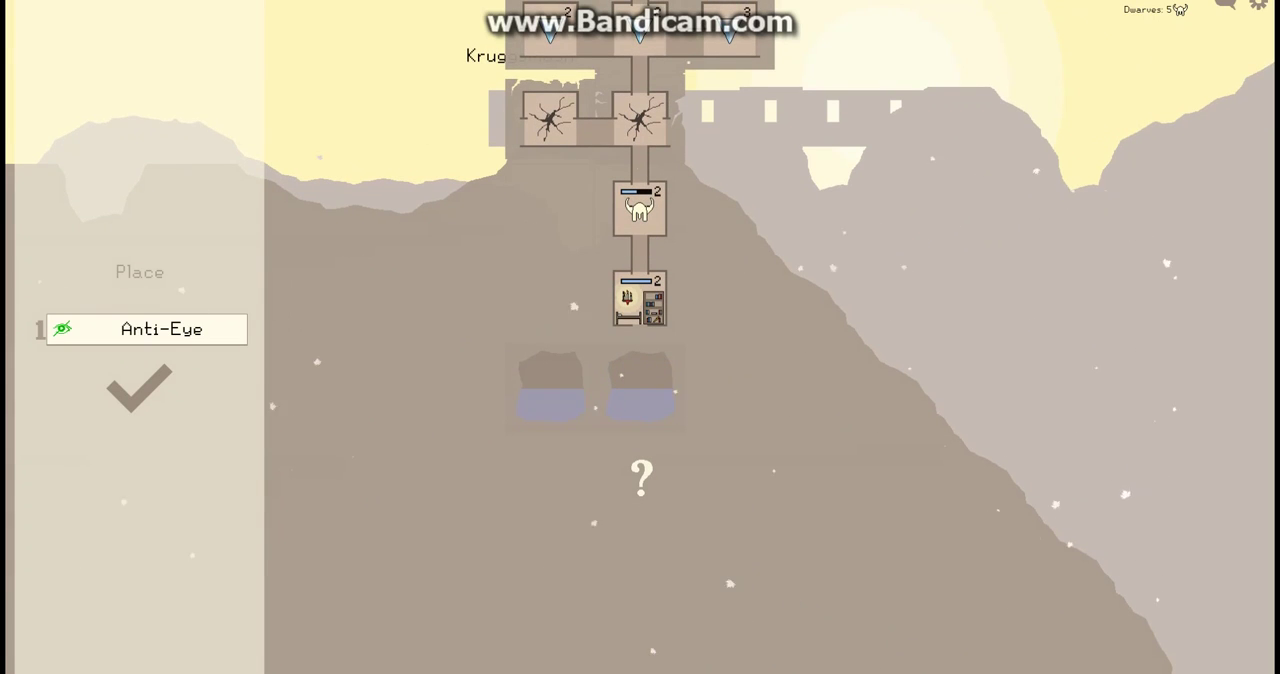
{"action": "key", "text": "1"}
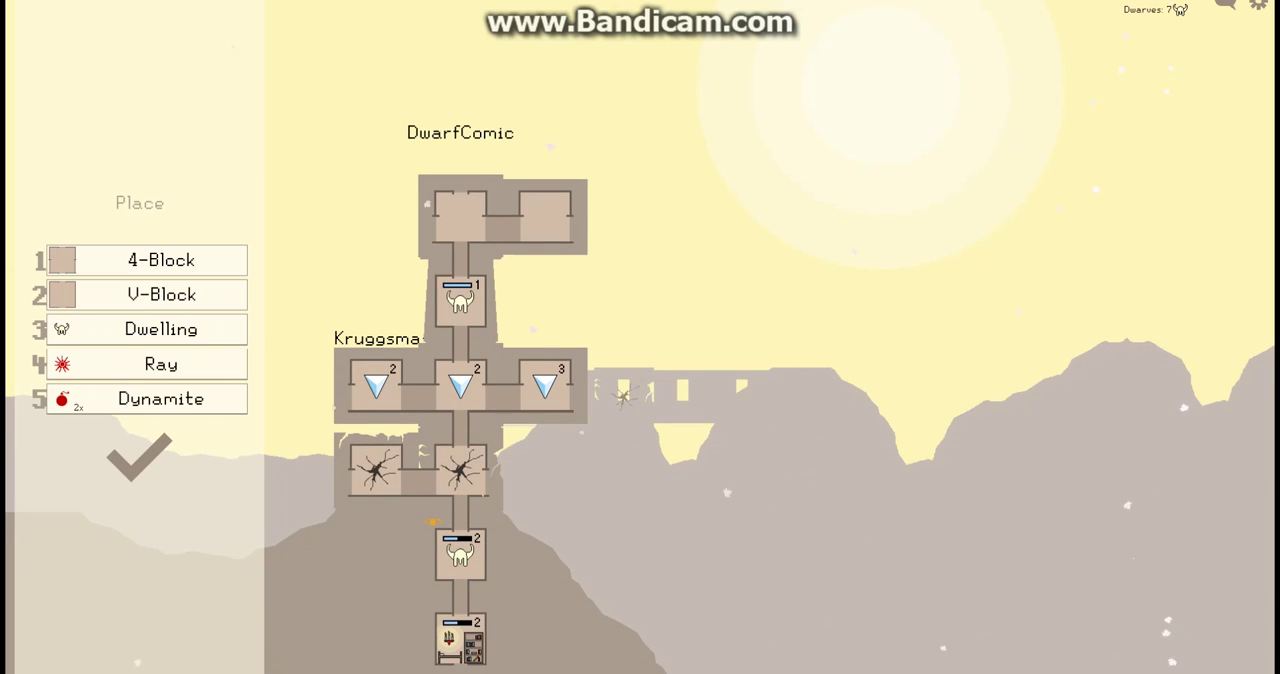
Stack a 4-Block, a V-Block and a Dwelling on top of the tower
{"action": "key", "text": "1"}
{"action": "key", "text": "4"}
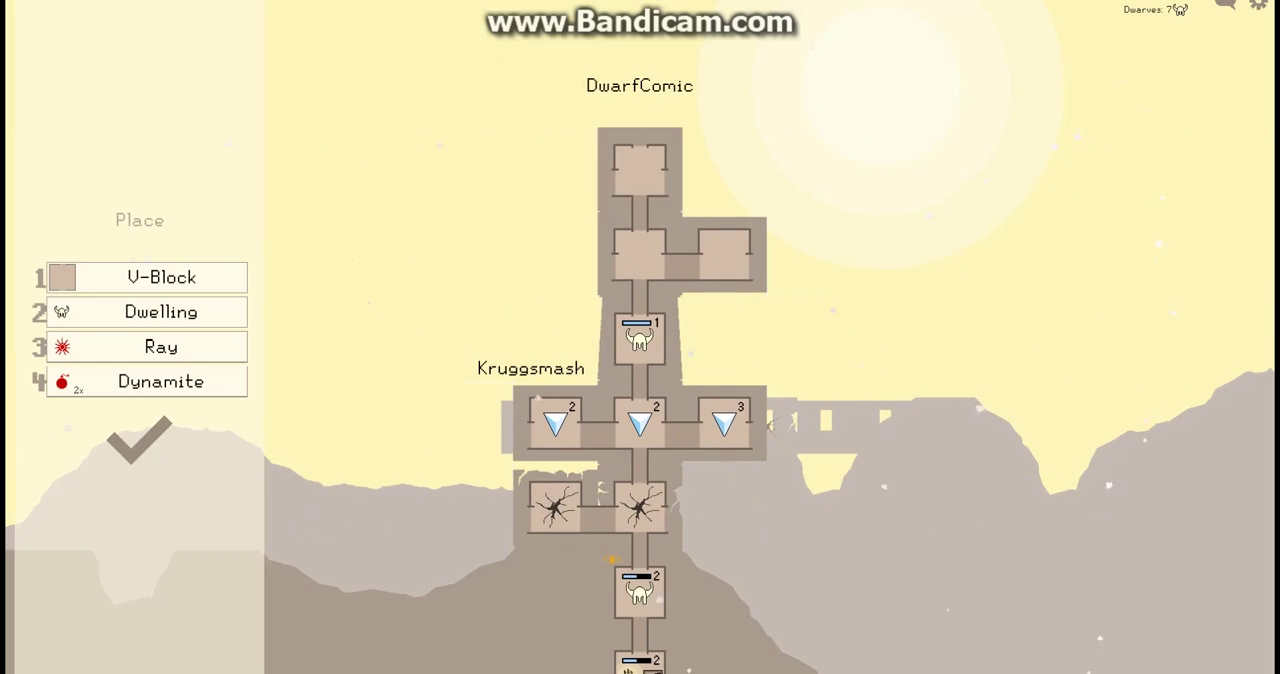
{"action": "key", "text": "1"}
{"action": "key", "text": "1"}
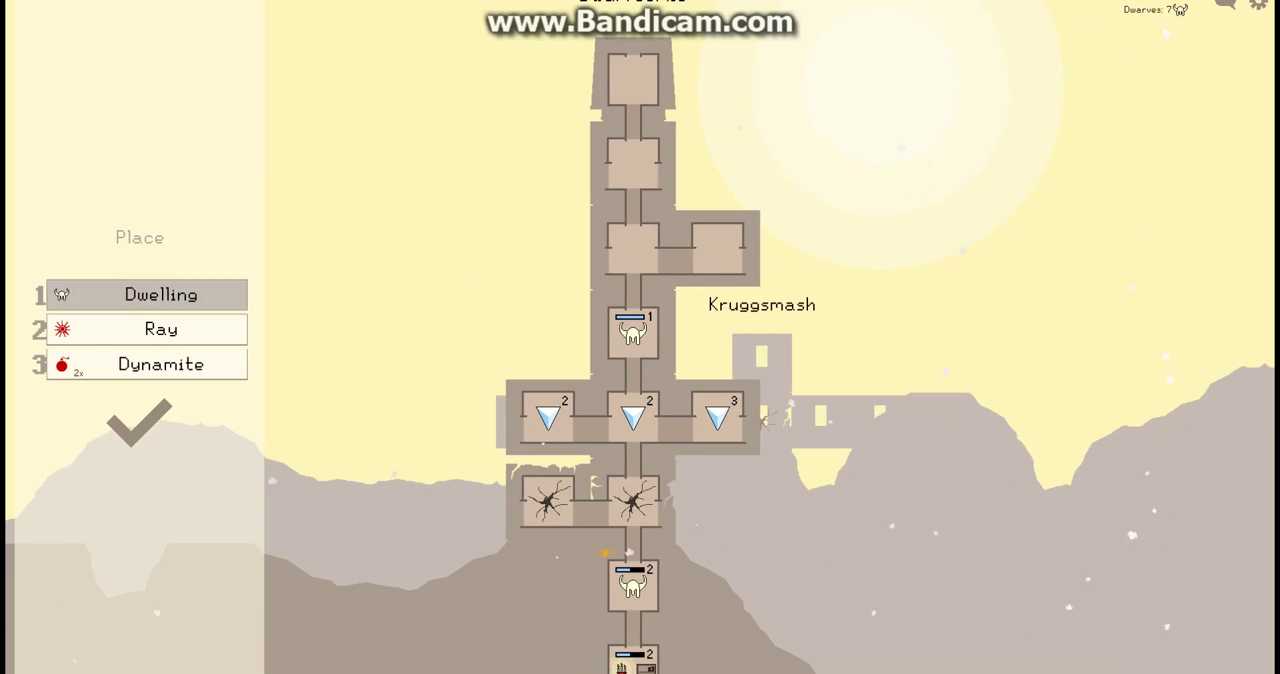
{"action": "key", "text": "1"}
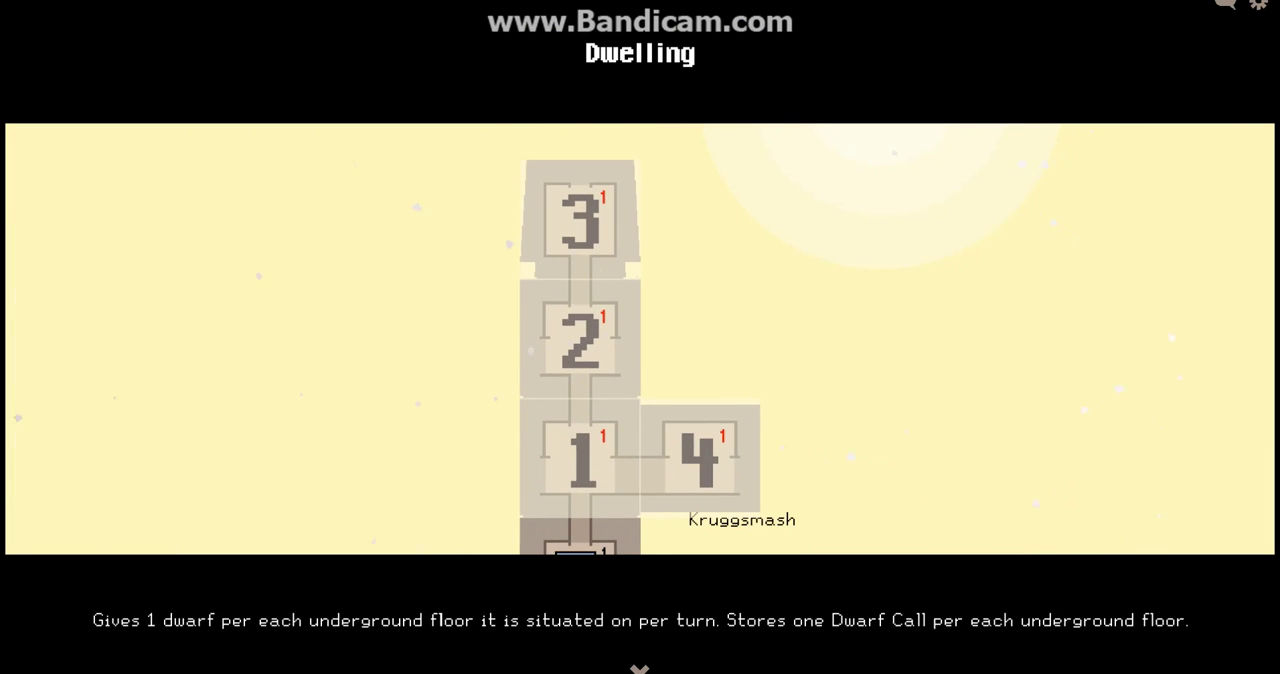
{"action": "key", "text": "3"}
Fire the Ray at the enemy tower, Dynamite its ground floor, and end the turn
{"action": "key", "text": "1"}
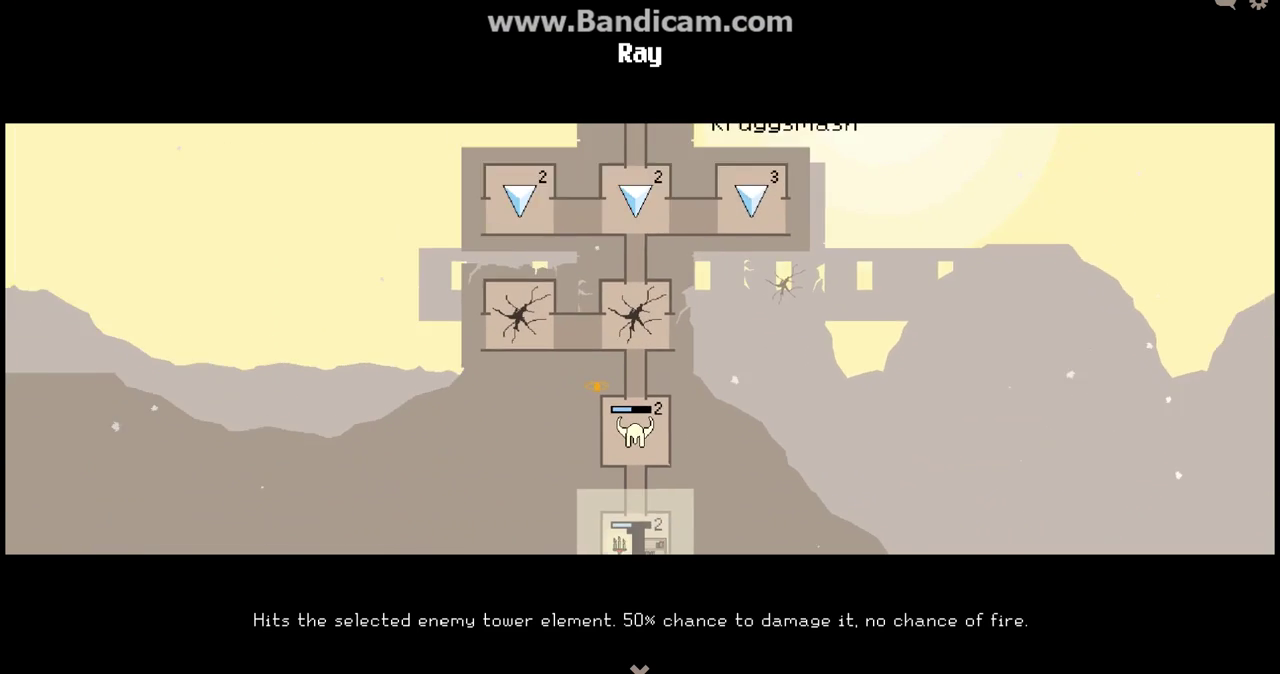
{"action": "key", "text": "1"}
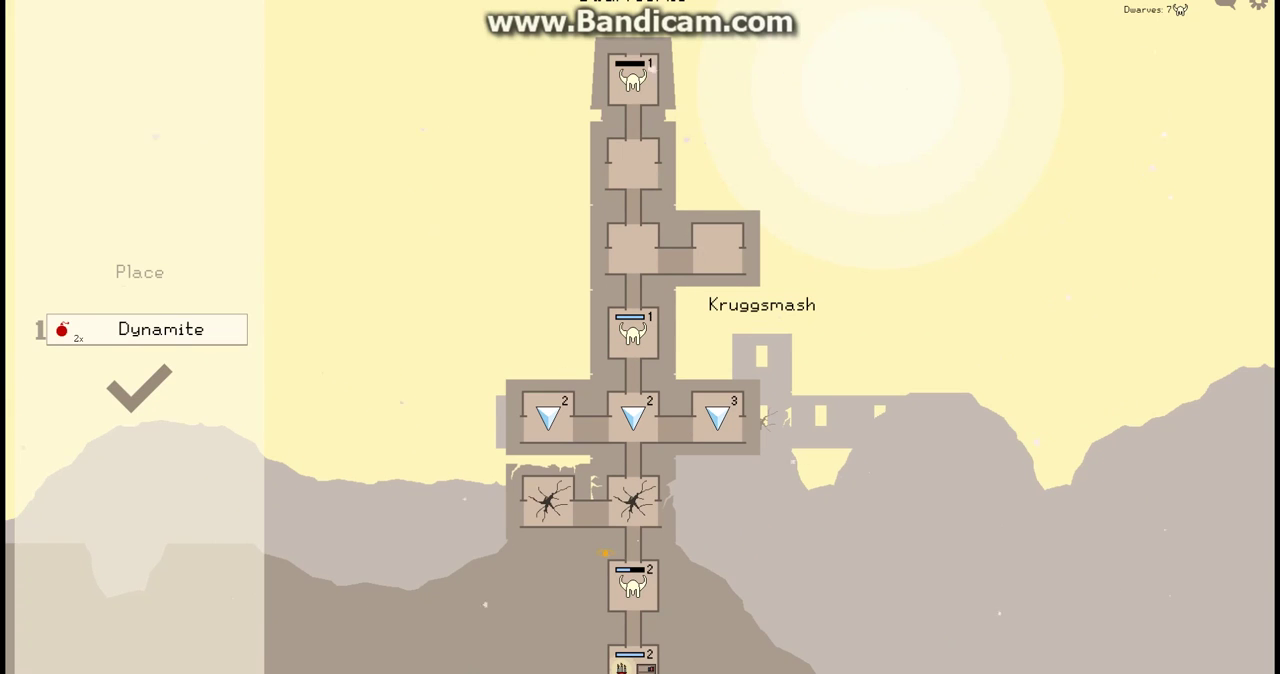
{"action": "key", "text": "1"}
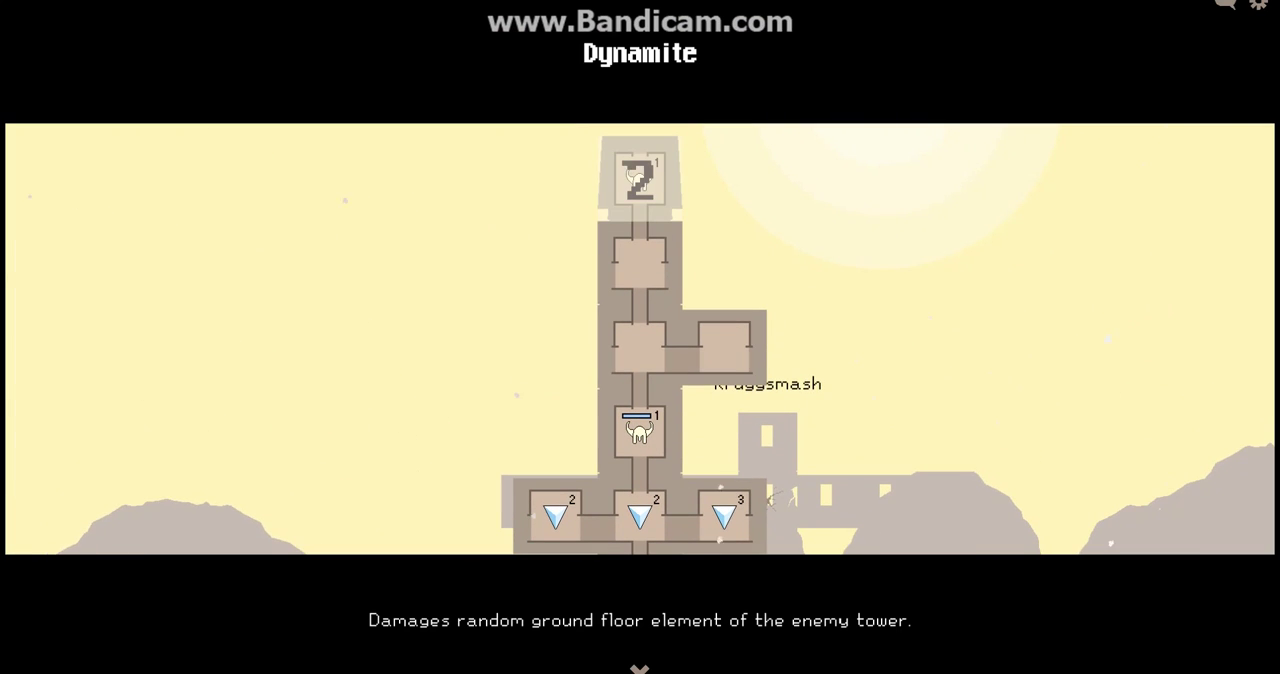
{"action": "key", "text": "Escape"}
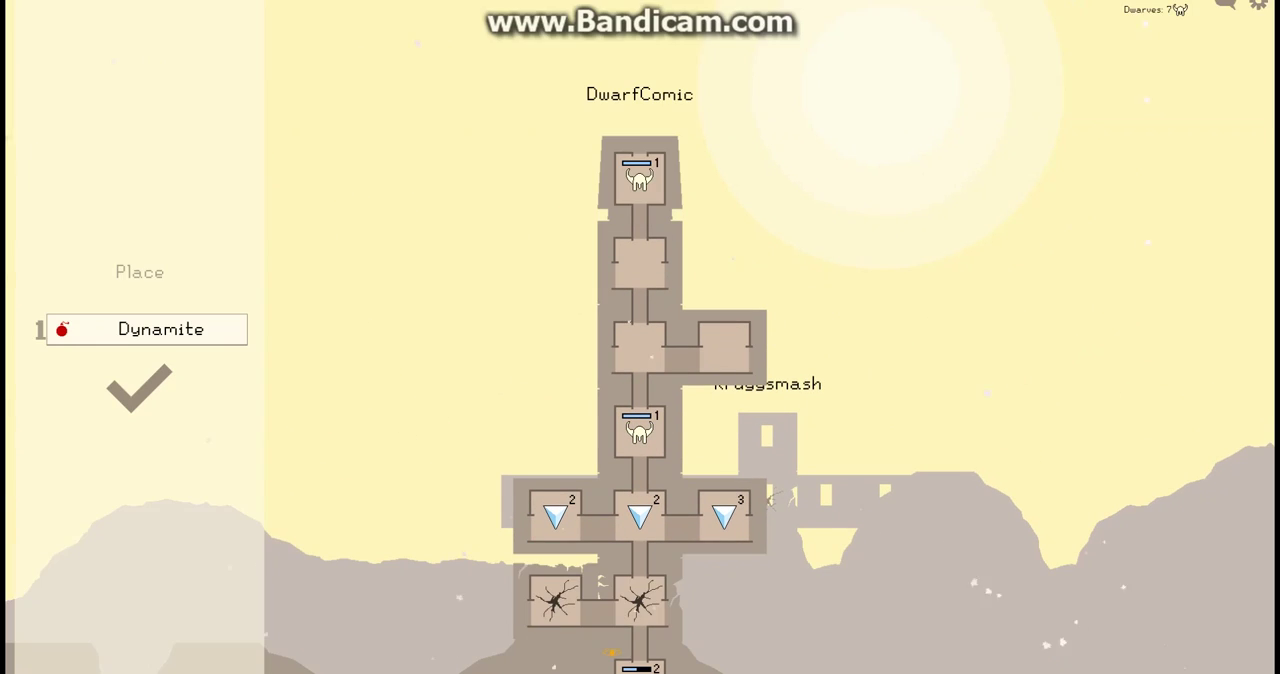
{"action": "key", "text": "1"}
{"action": "key", "text": "1"}
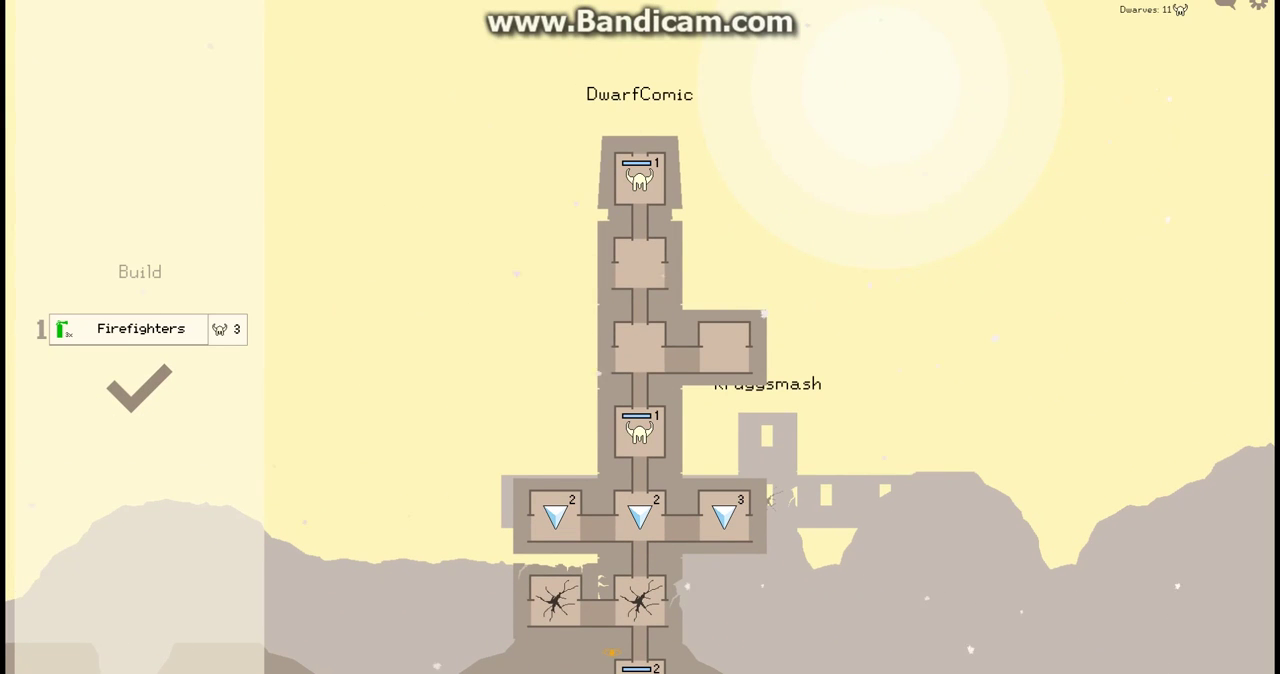
{"action": "key", "text": "Return"}
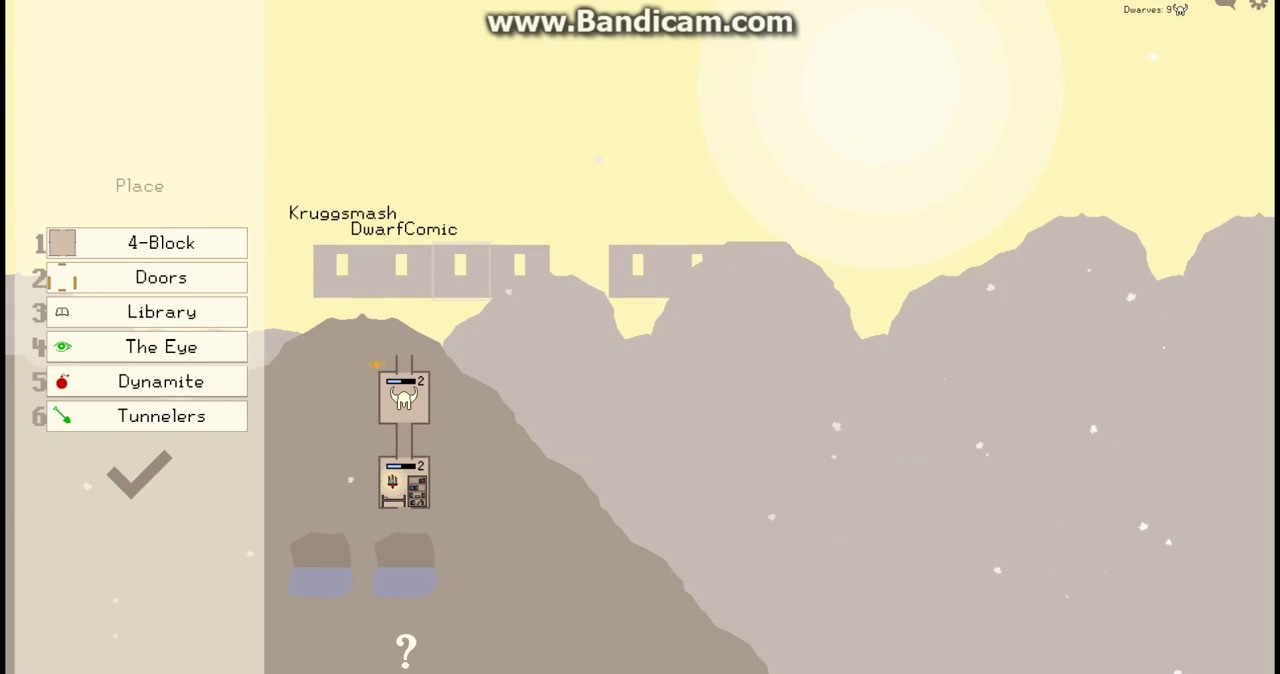
Add a 4-Block with Doors and a Library on top, and dig a third earth block on the right
{"action": "key", "text": "1"}
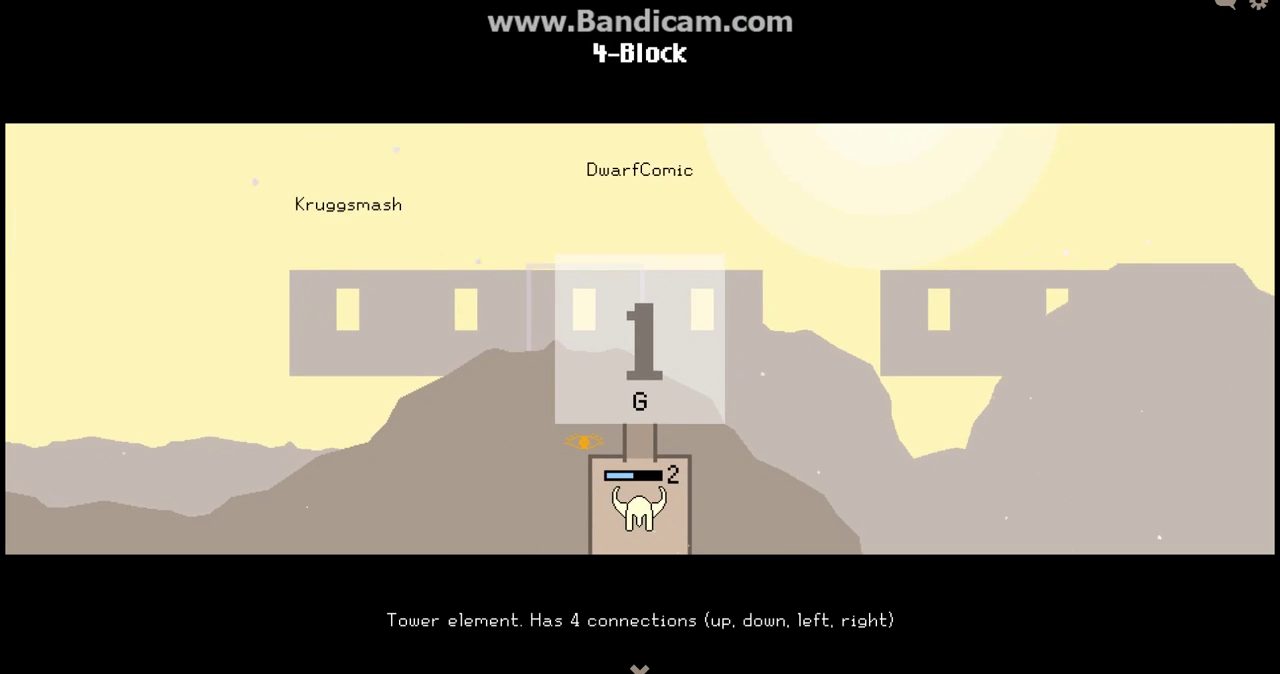
{"action": "key", "text": "1"}
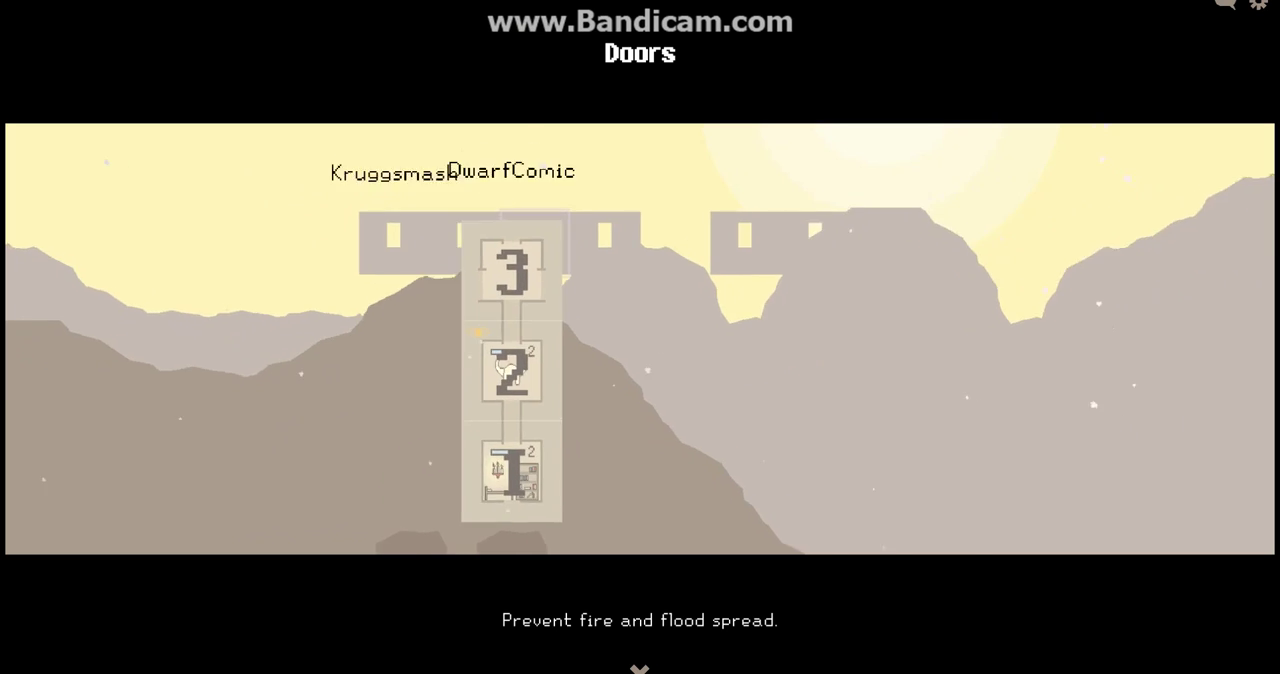
{"action": "key", "text": "1"}
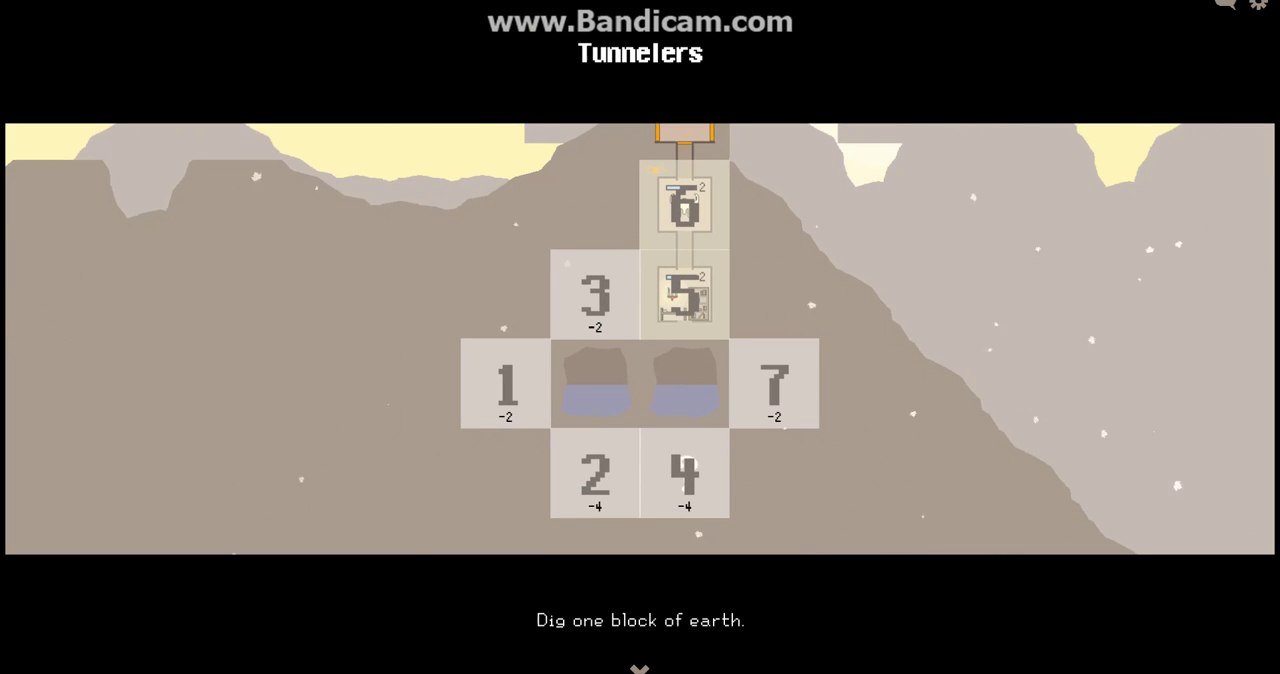
{"action": "key", "text": "7"}
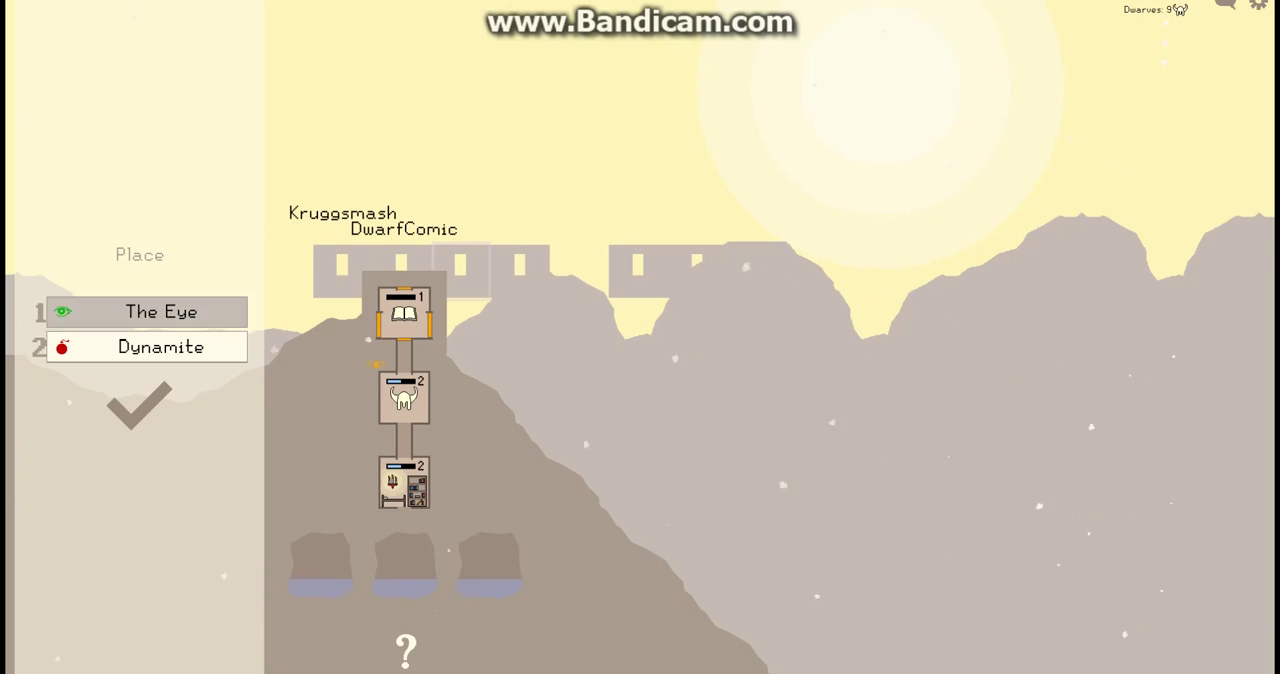
Reveal the top enemy room and enemy room 4 with The Eye, use Dynamite, and submit
{"action": "key", "text": "2"}
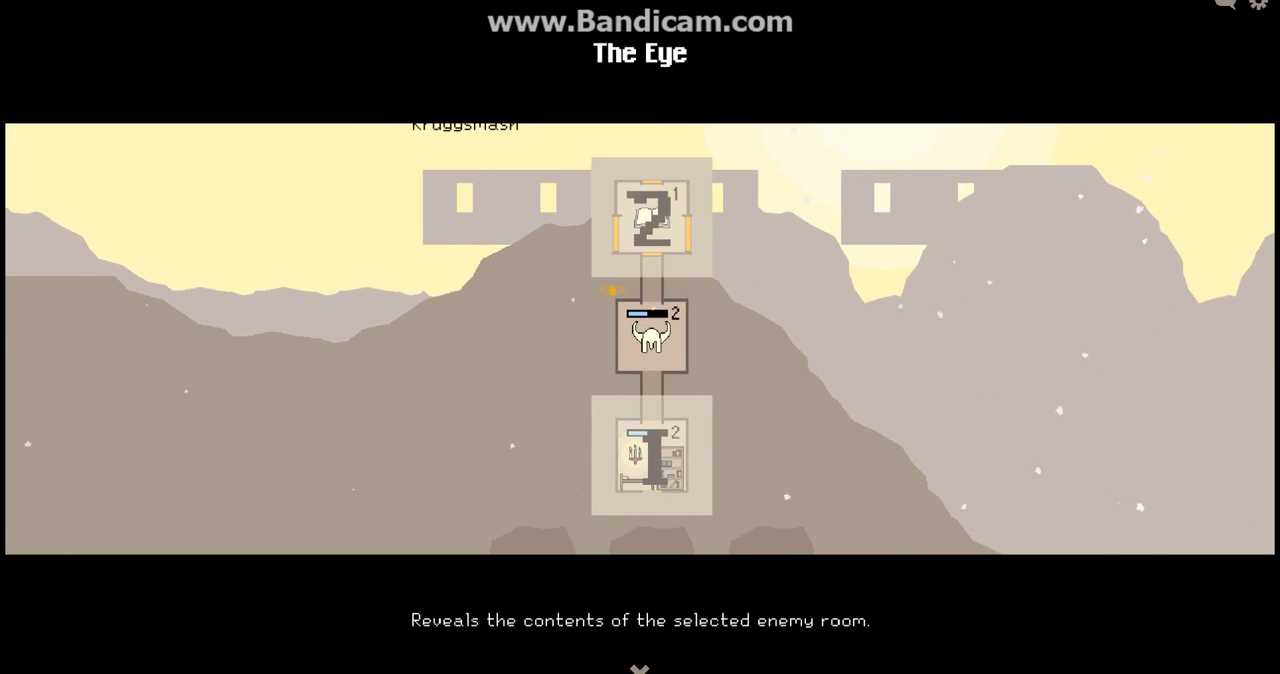
{"action": "key", "text": "1"}
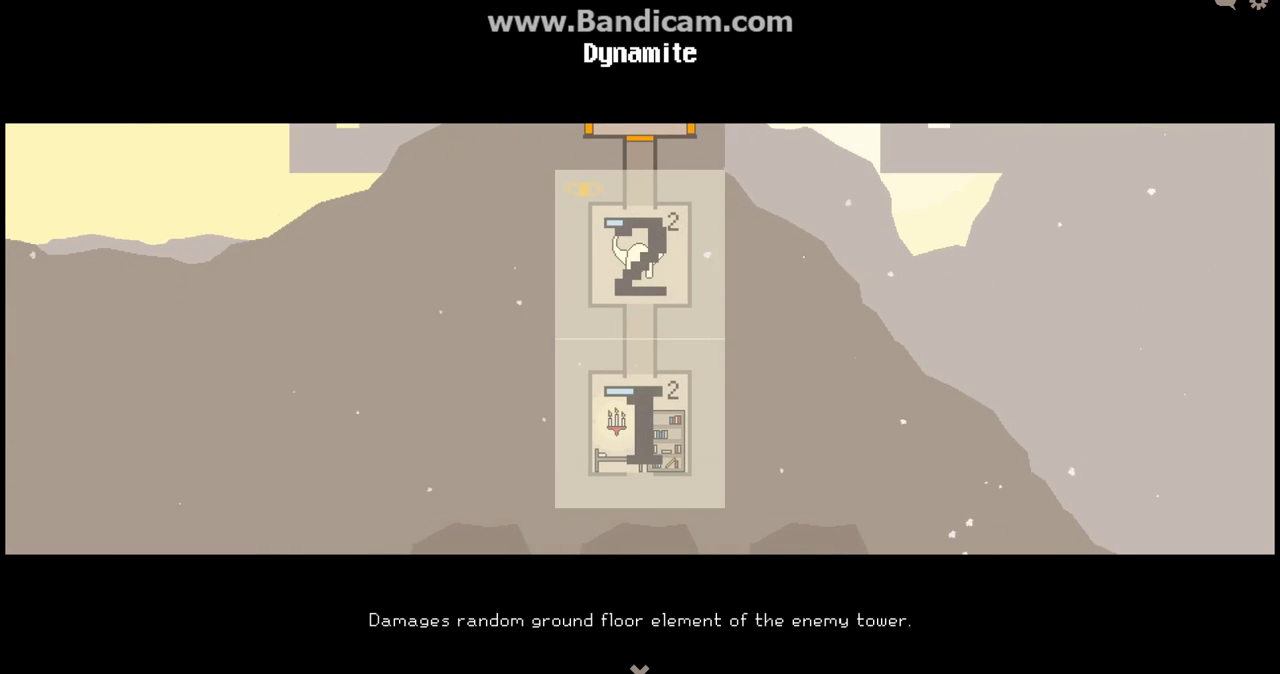
{"action": "key", "text": "1"}
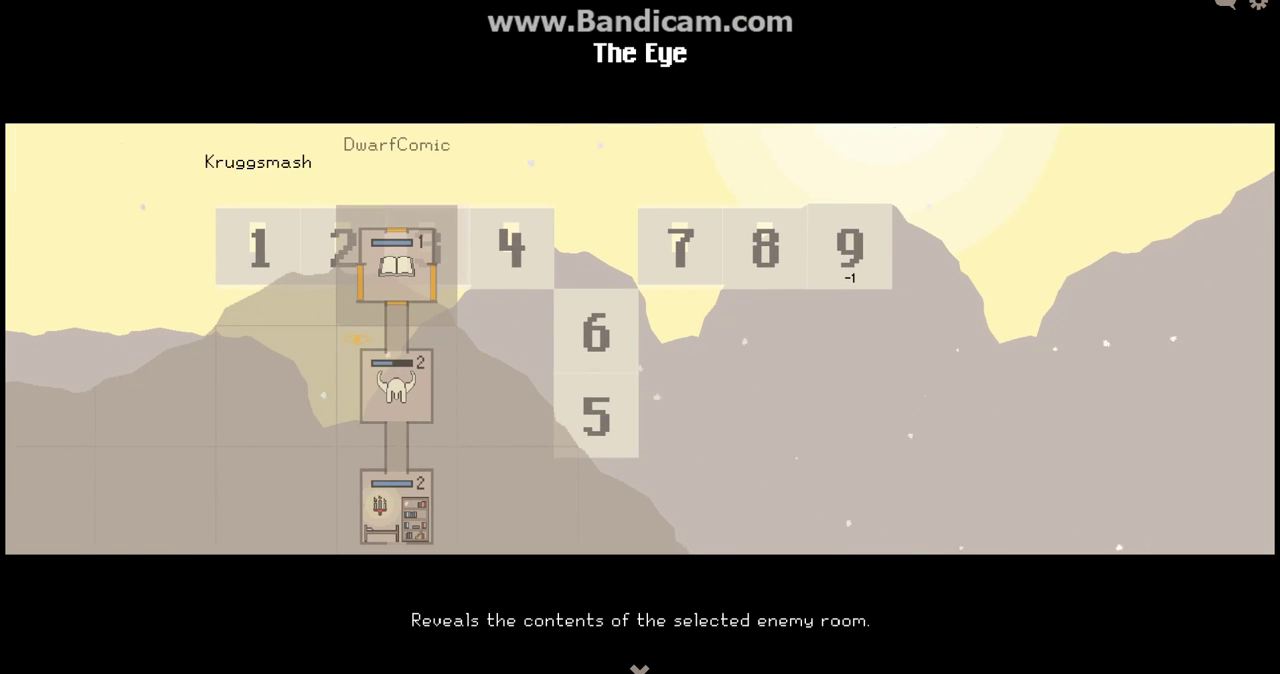
{"action": "key", "text": "4"}
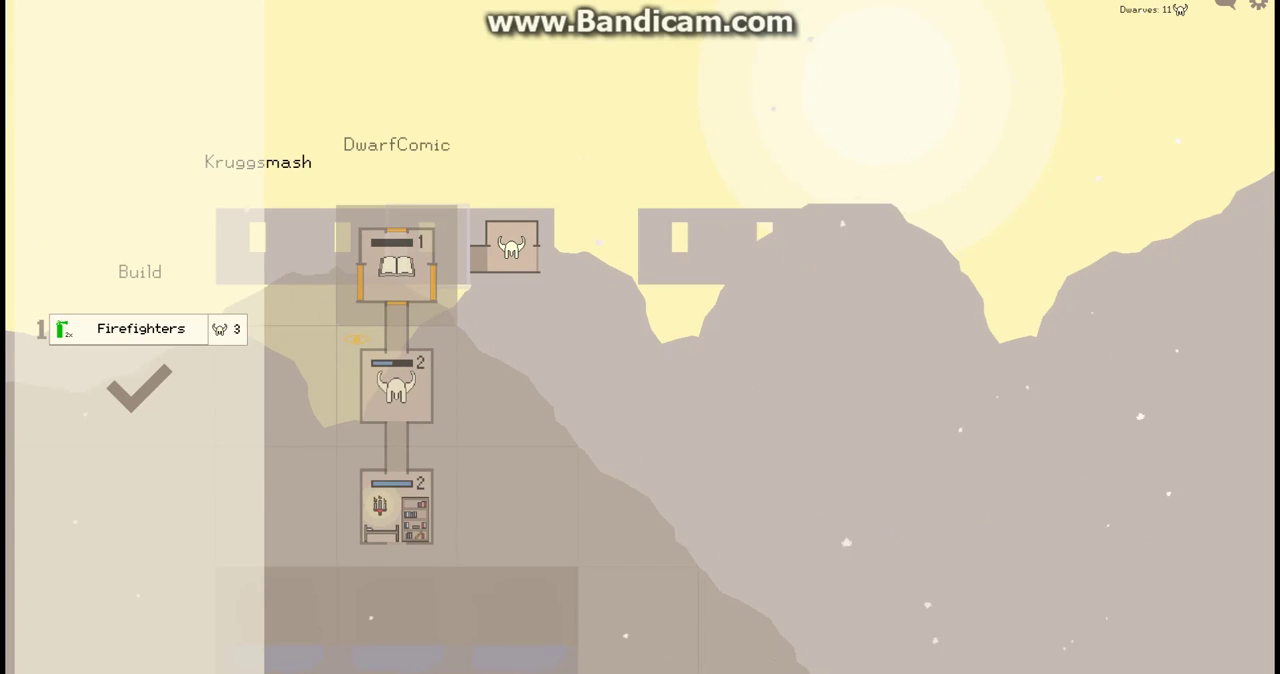
{"action": "key", "text": "Return"}
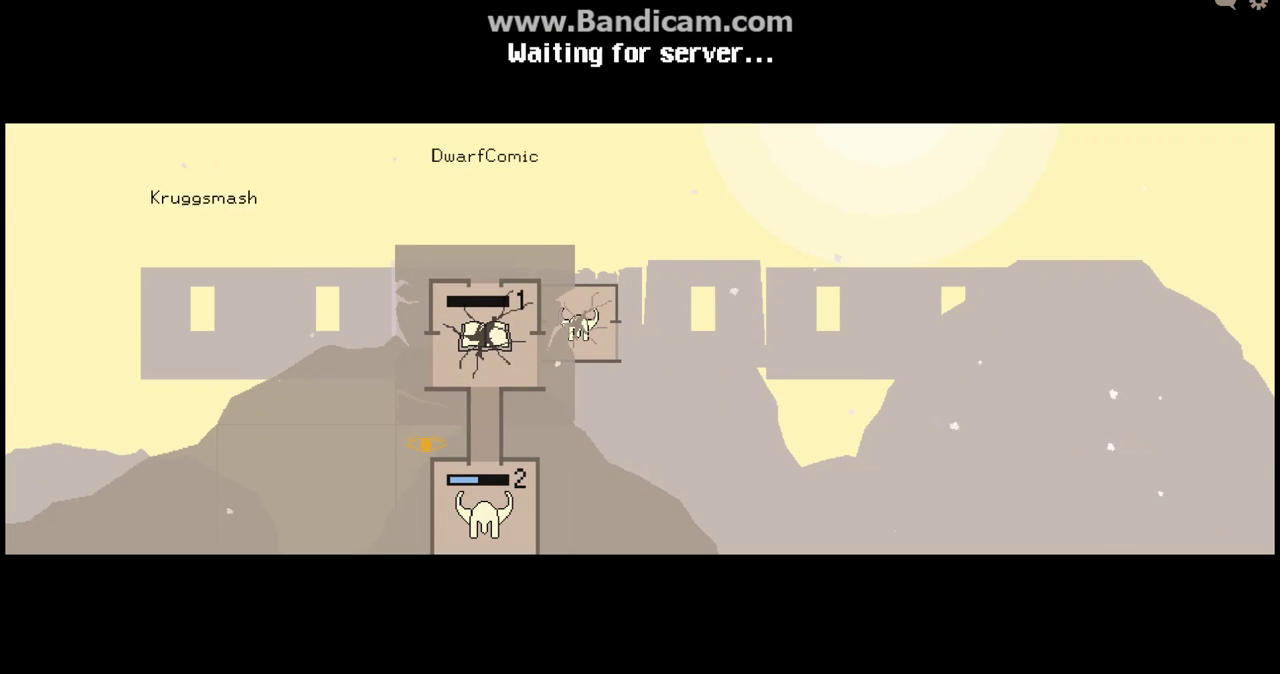
Attach two H-Blocks on the left and put a Library in the outer room
{"action": "key", "text": "1"}
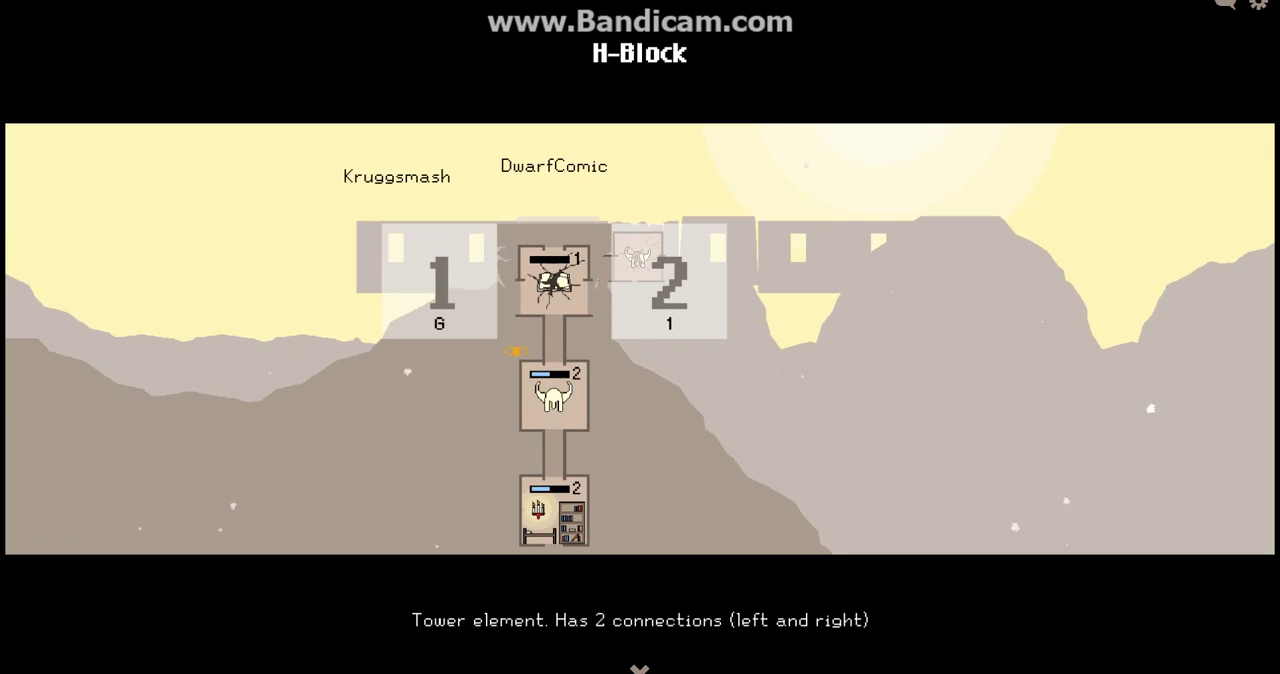
{"action": "key", "text": "1"}
{"action": "key", "text": "1"}
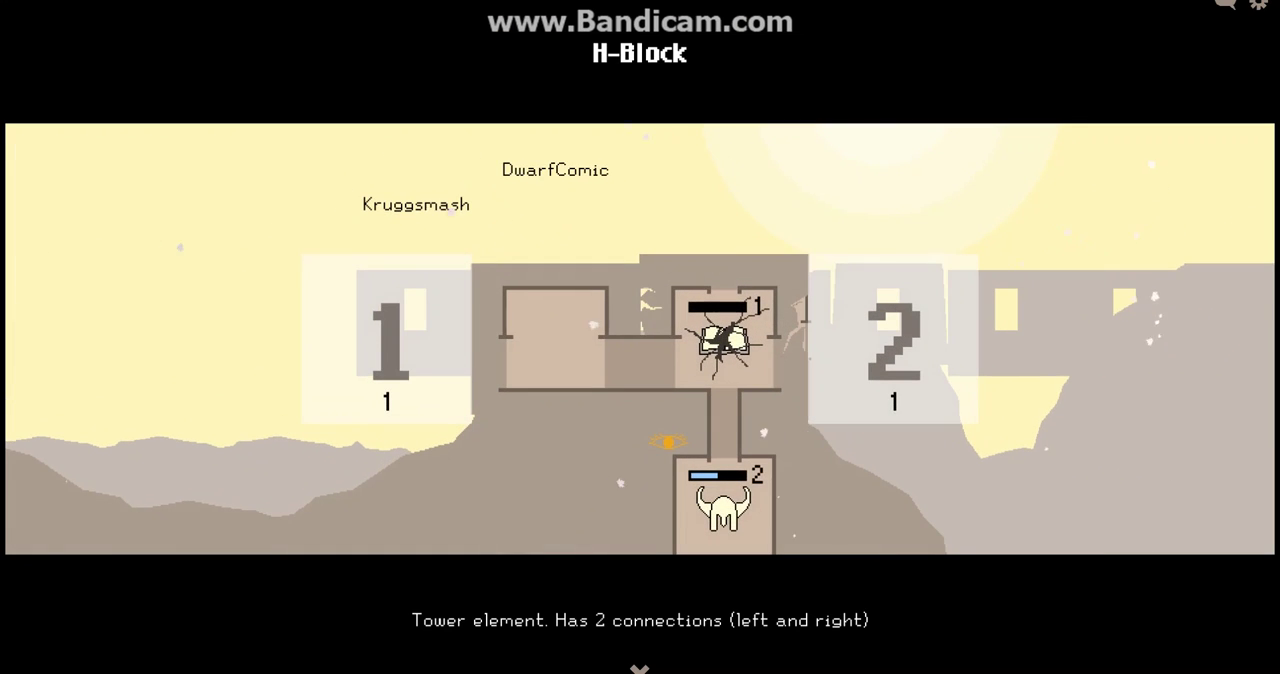
{"action": "key", "text": "1"}
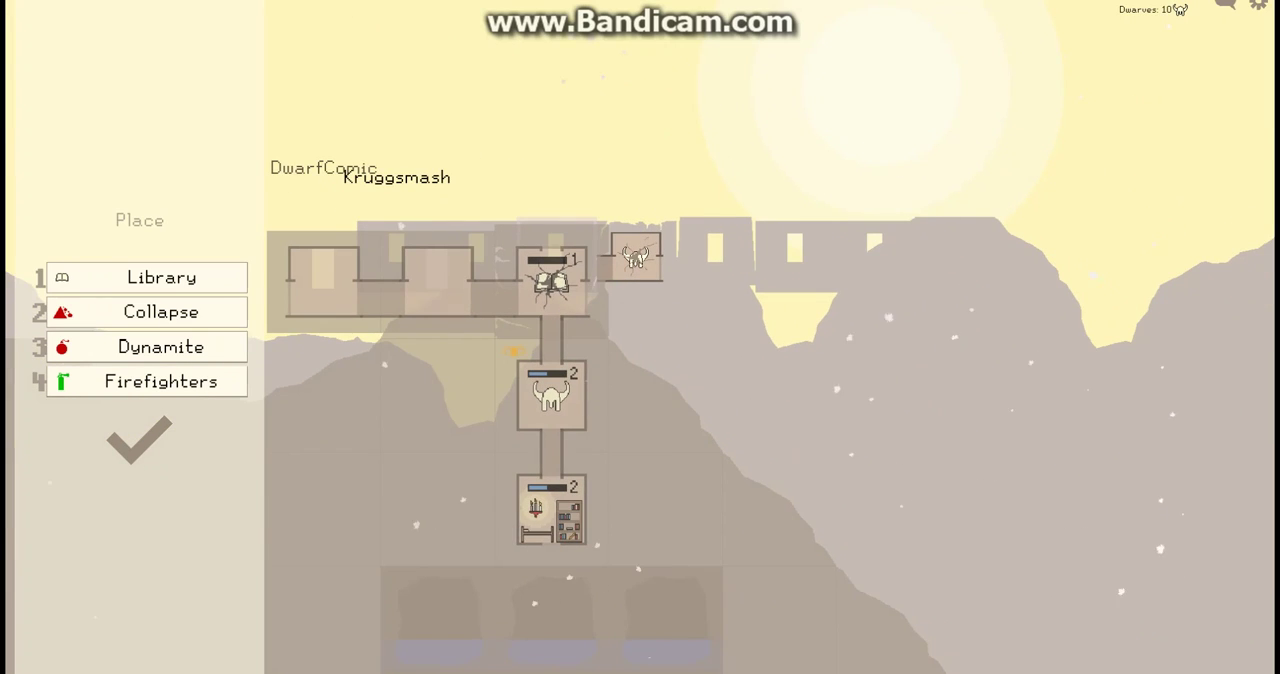
{"action": "key", "text": "1"}
{"action": "key", "text": "1"}
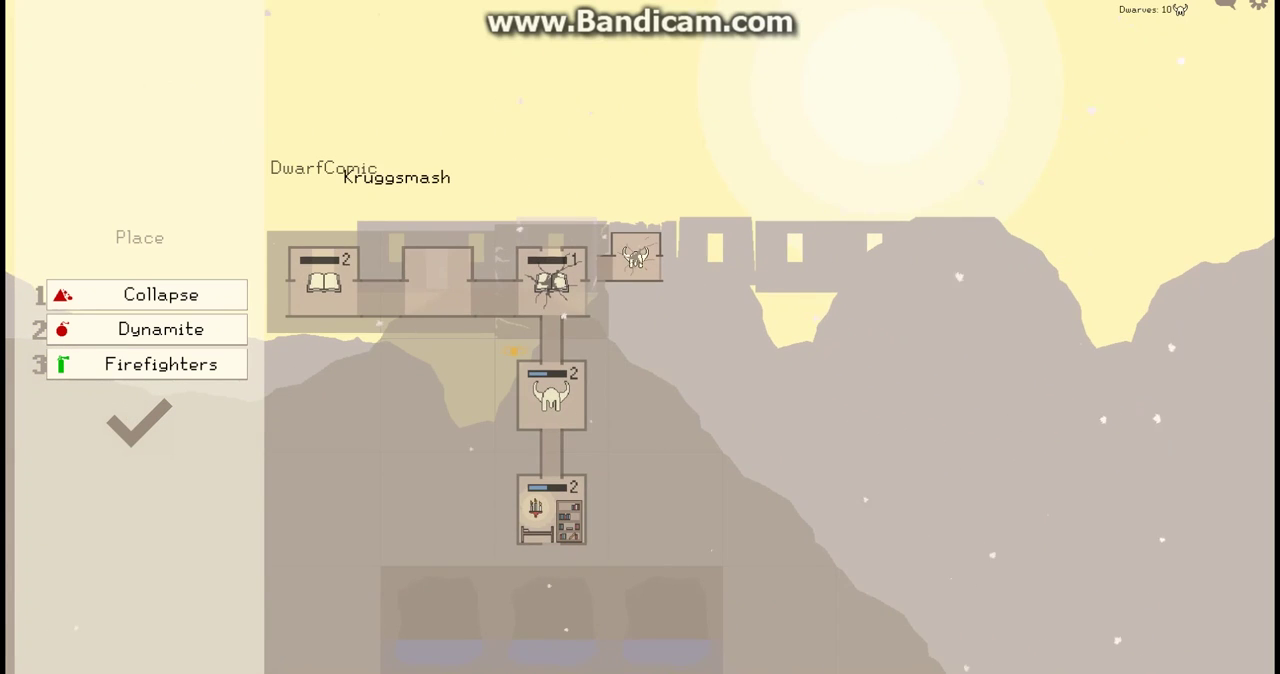
Destroy an enemy room with Collapse and end the turn
{"action": "key", "text": "1"}
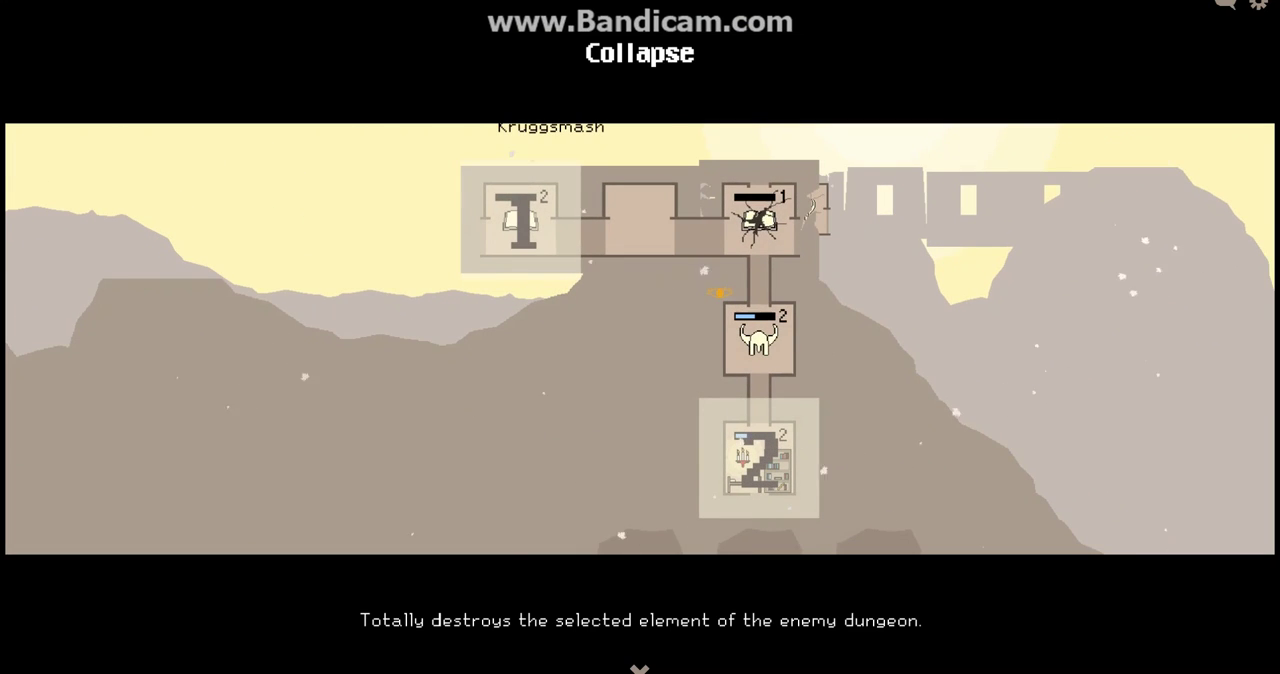
{"action": "key", "text": "1"}
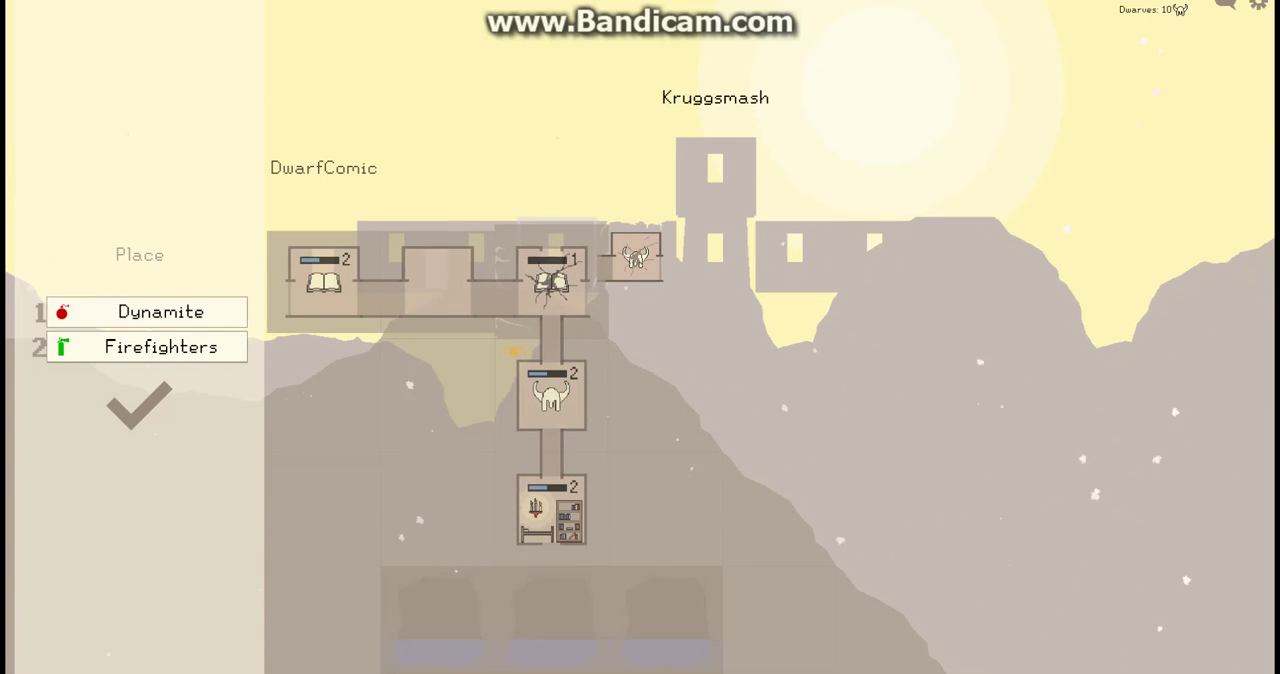
{"action": "key", "text": "1"}
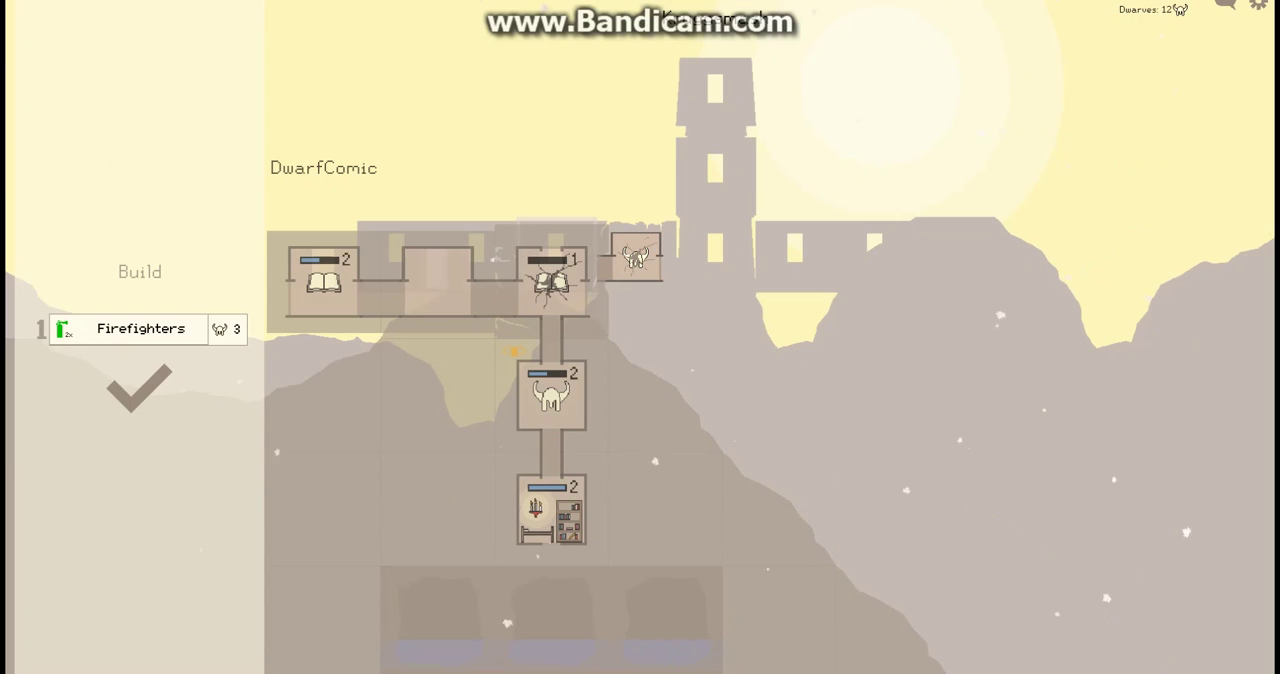
{"action": "key", "text": "1"}
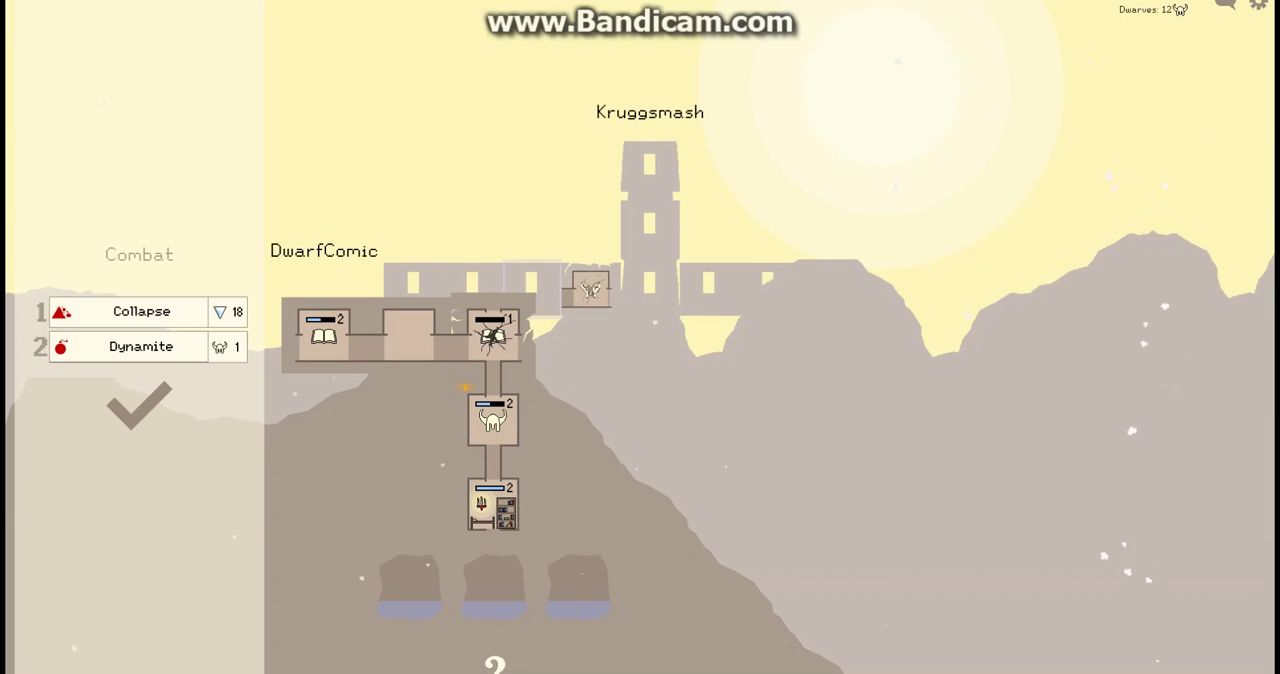
Attempt Collapse without enough mana, then blow up part of the enemy tower with Dynamite
{"action": "key", "text": "1"}
{"action": "key", "text": "2"}
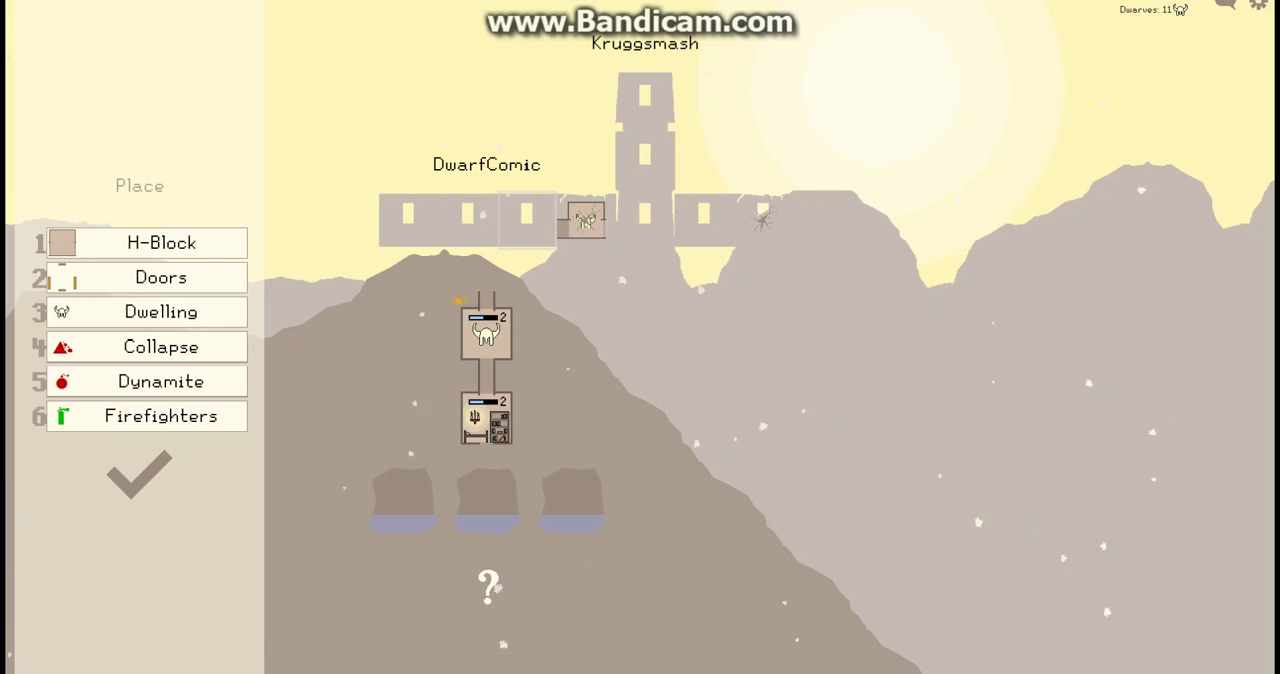
Add Doors to the tower, pick the Dynamite and Collapse cards, and finish placing
{"action": "key", "text": "2"}
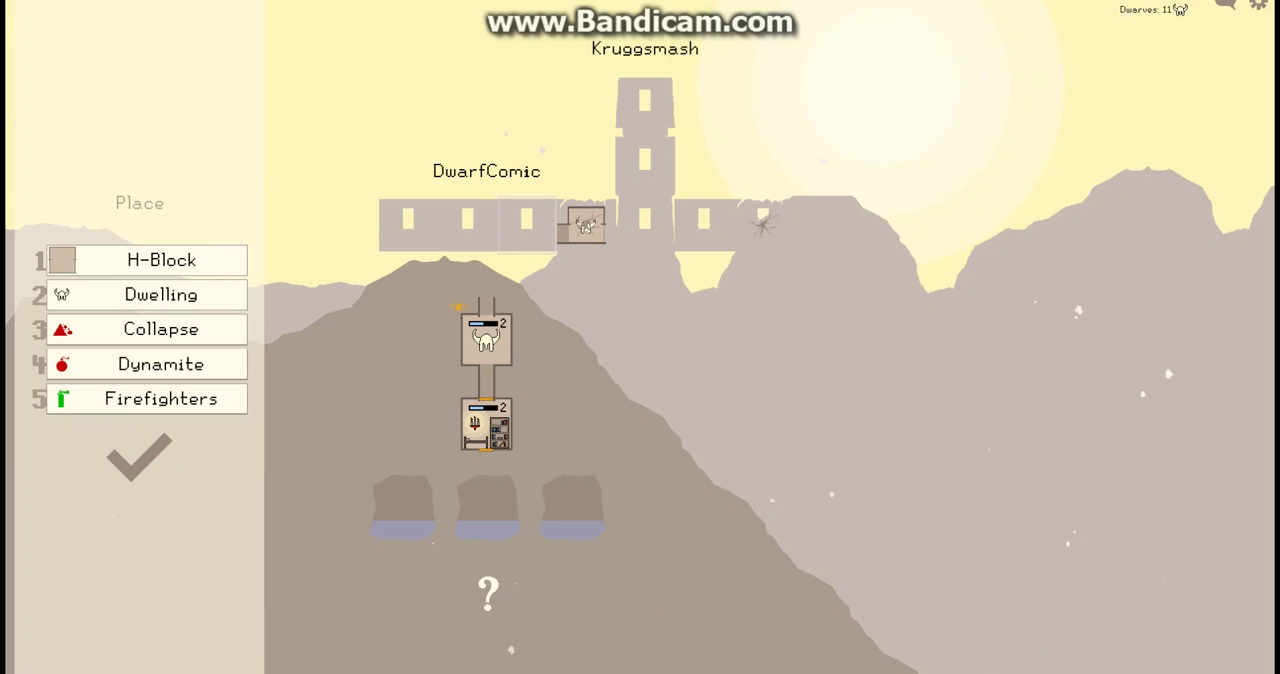
{"action": "key", "text": "4"}
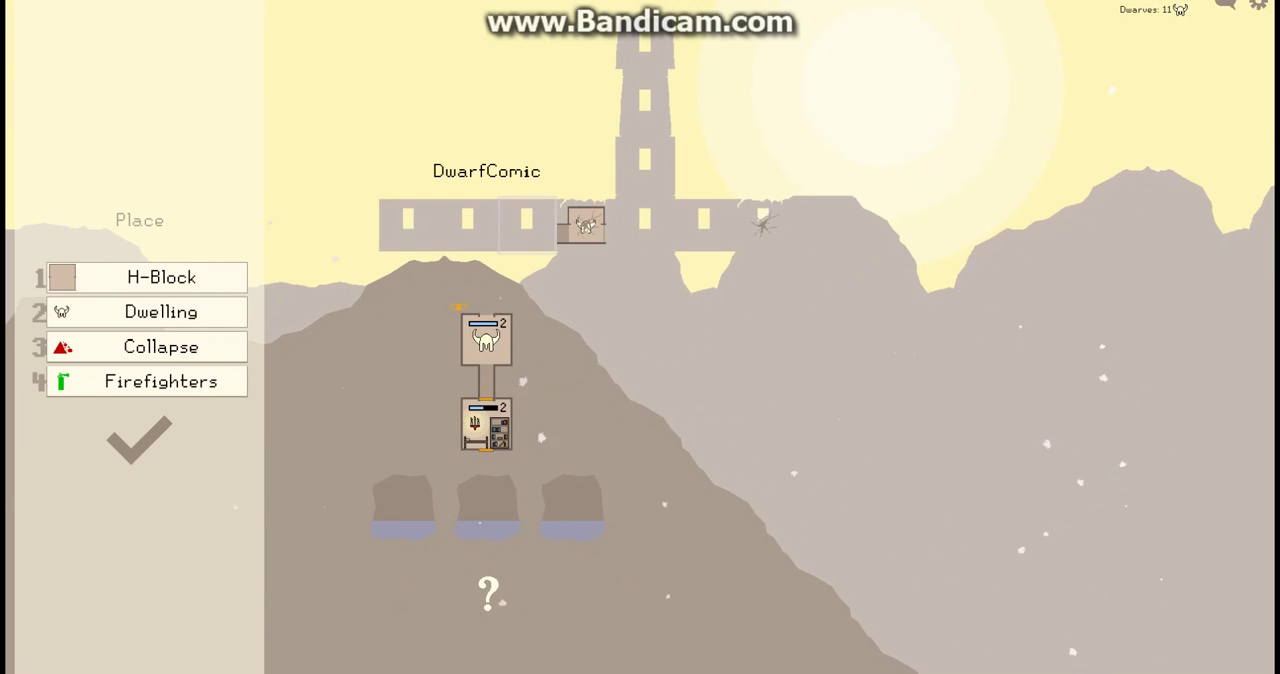
{"action": "key", "text": "3"}
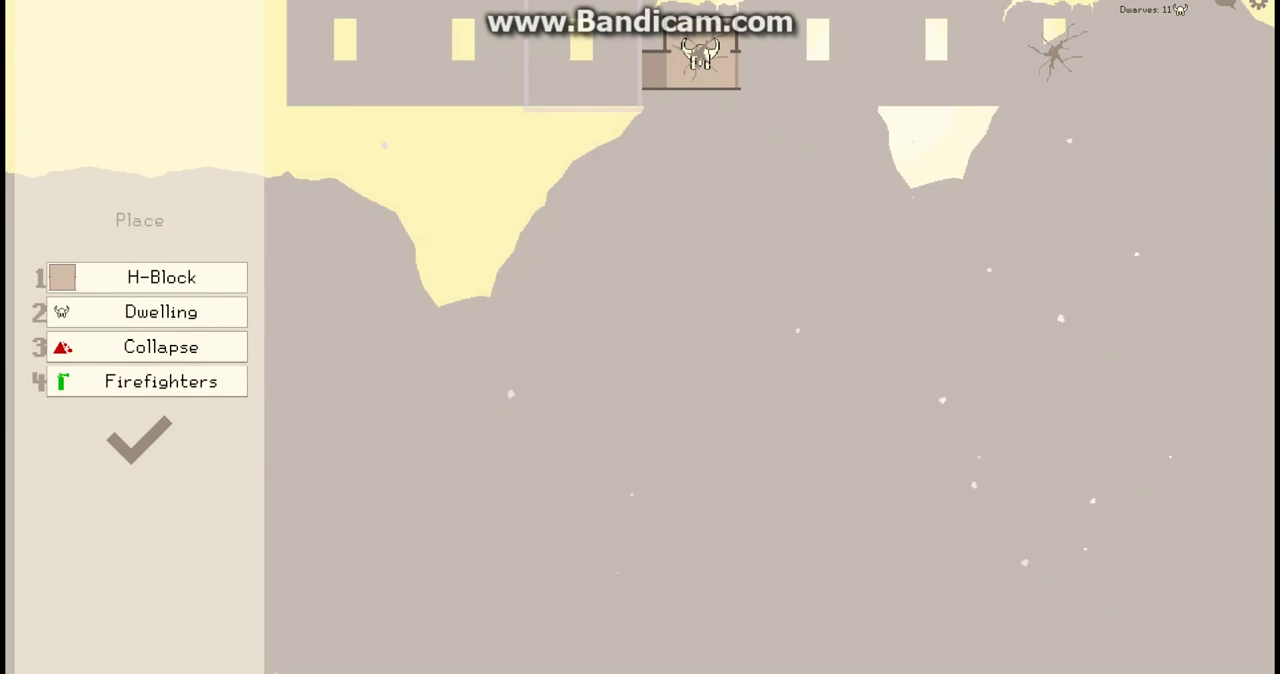
{"action": "key", "text": "Return"}
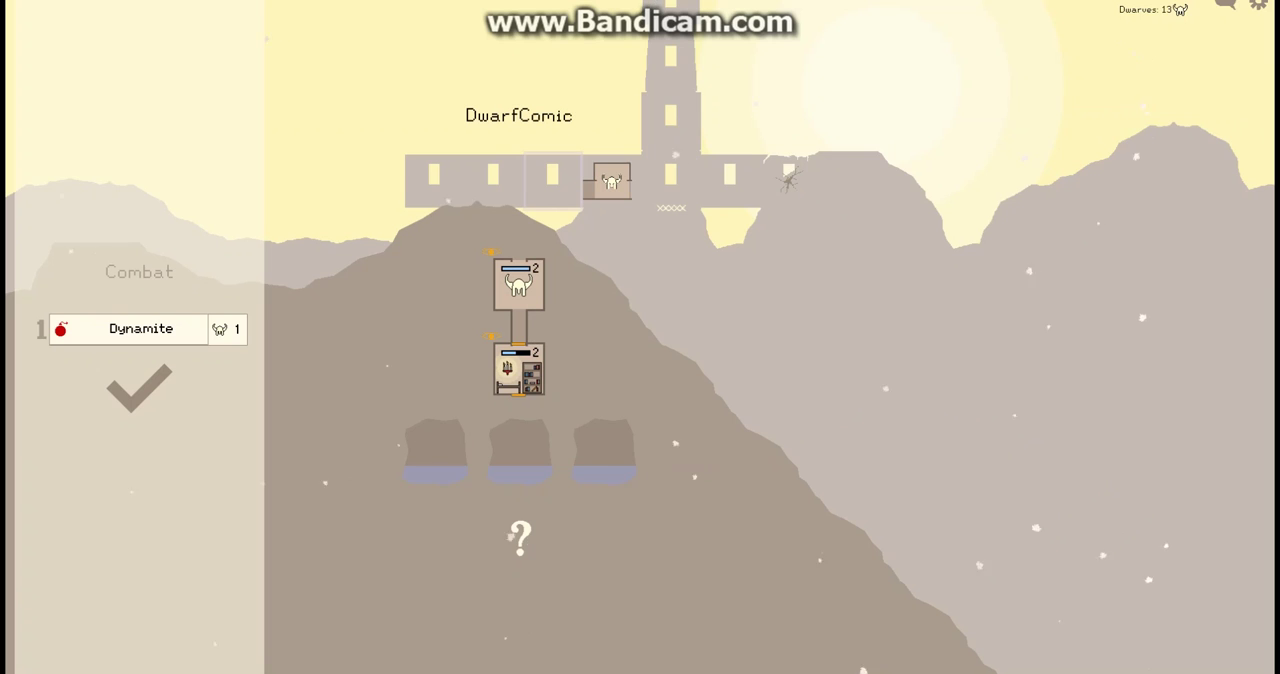
Use the Dynamite card against the enemy and end the combat turn
{"action": "left_click", "coordinate": [141, 329]}
{"action": "left_click", "coordinate": [139, 388]}
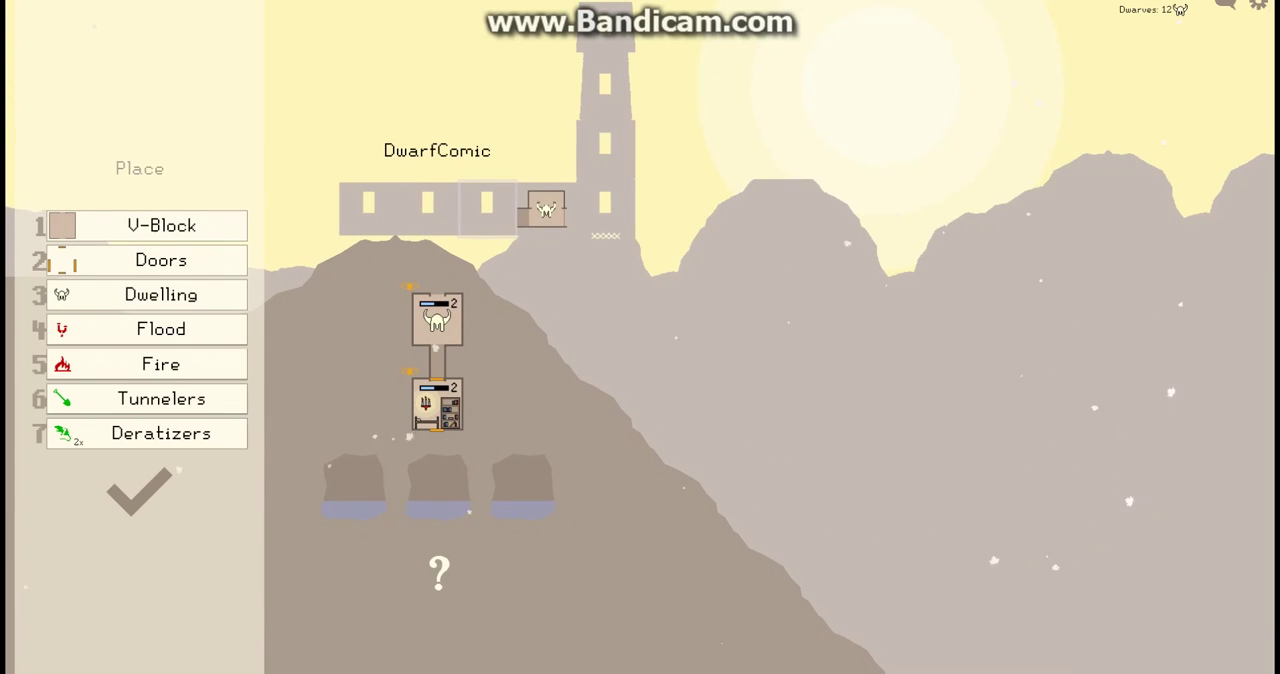
Top the tower with a V-Block at slot 2, add Doors and a Dwelling, and tunnel down at slot 4
{"action": "key", "text": "1"}
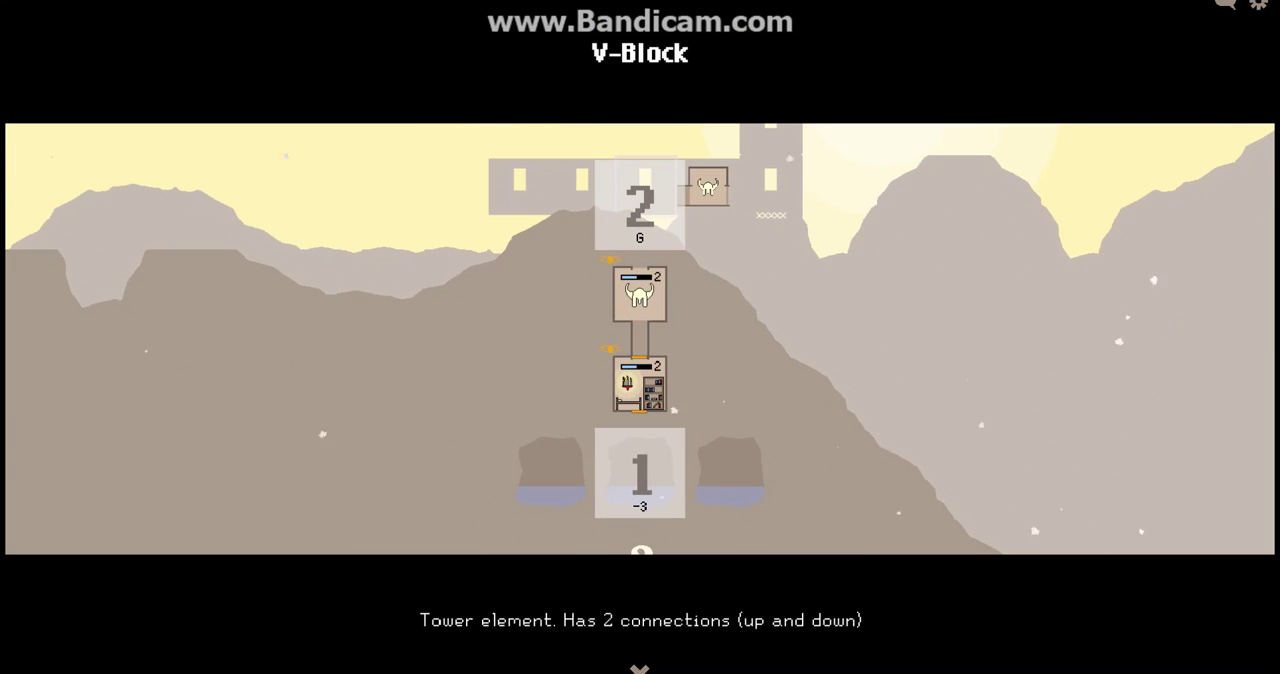
{"action": "key", "text": "2"}
{"action": "key", "text": "1"}
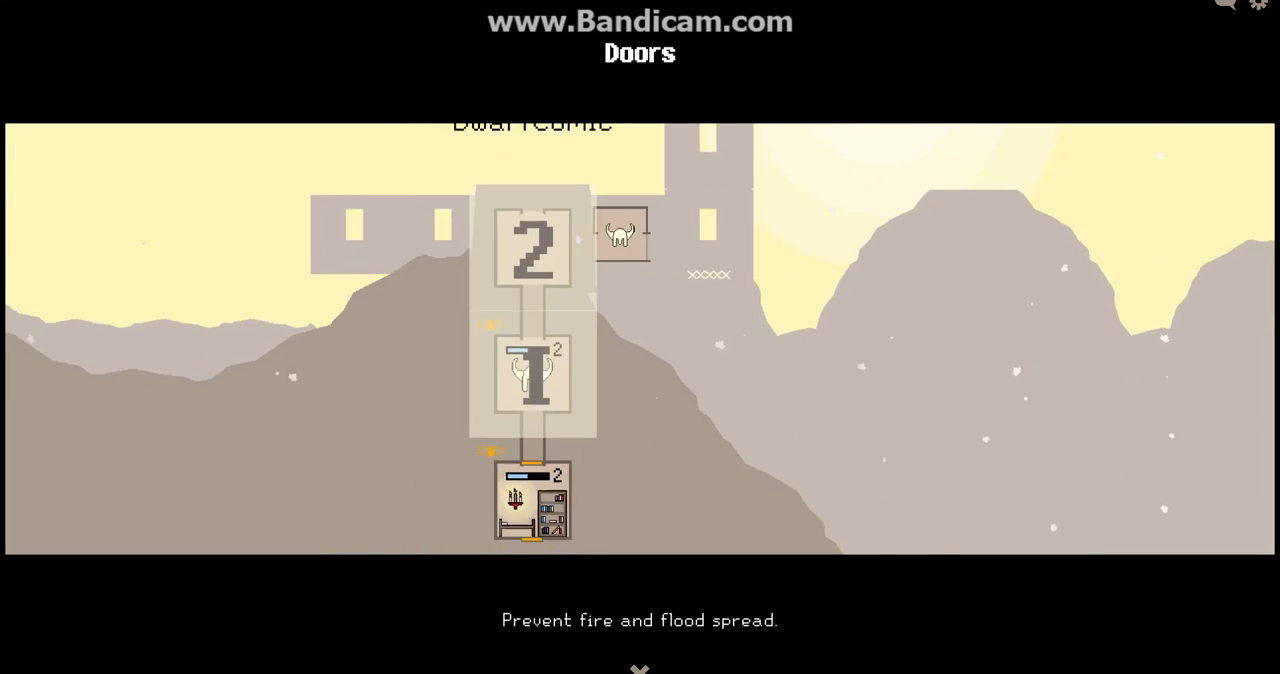
{"action": "key", "text": "1"}
{"action": "key", "text": "1"}
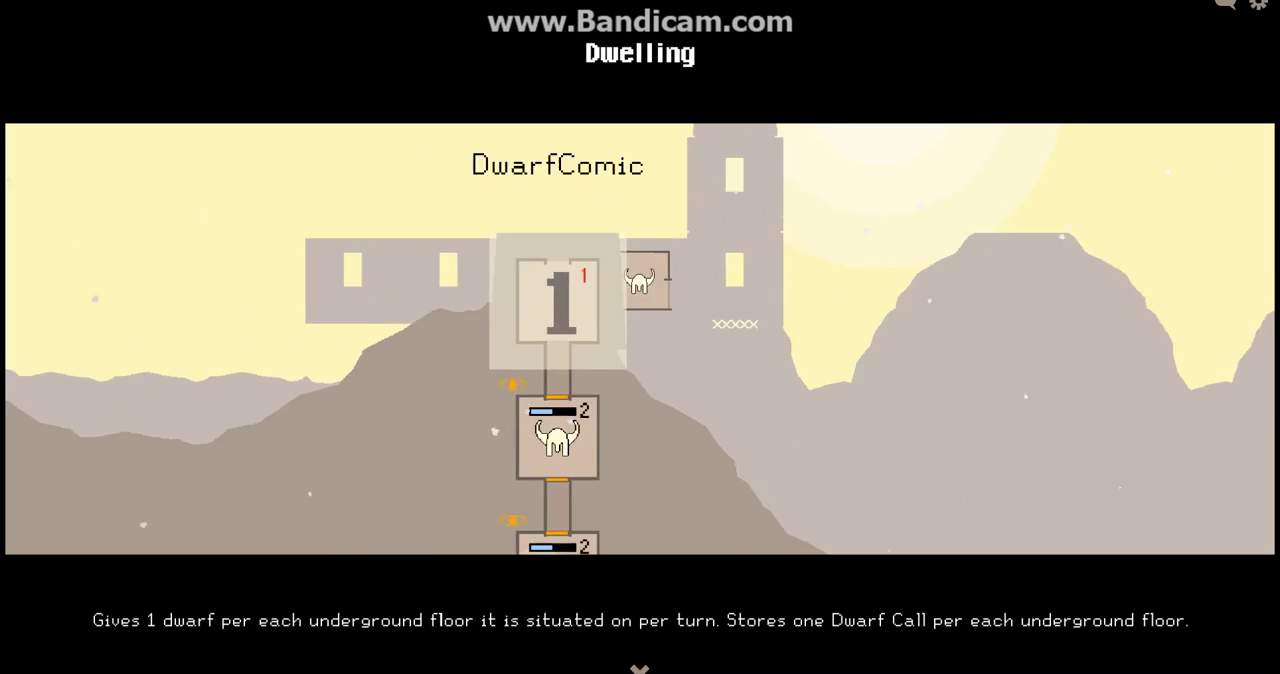
{"action": "key", "text": "1"}
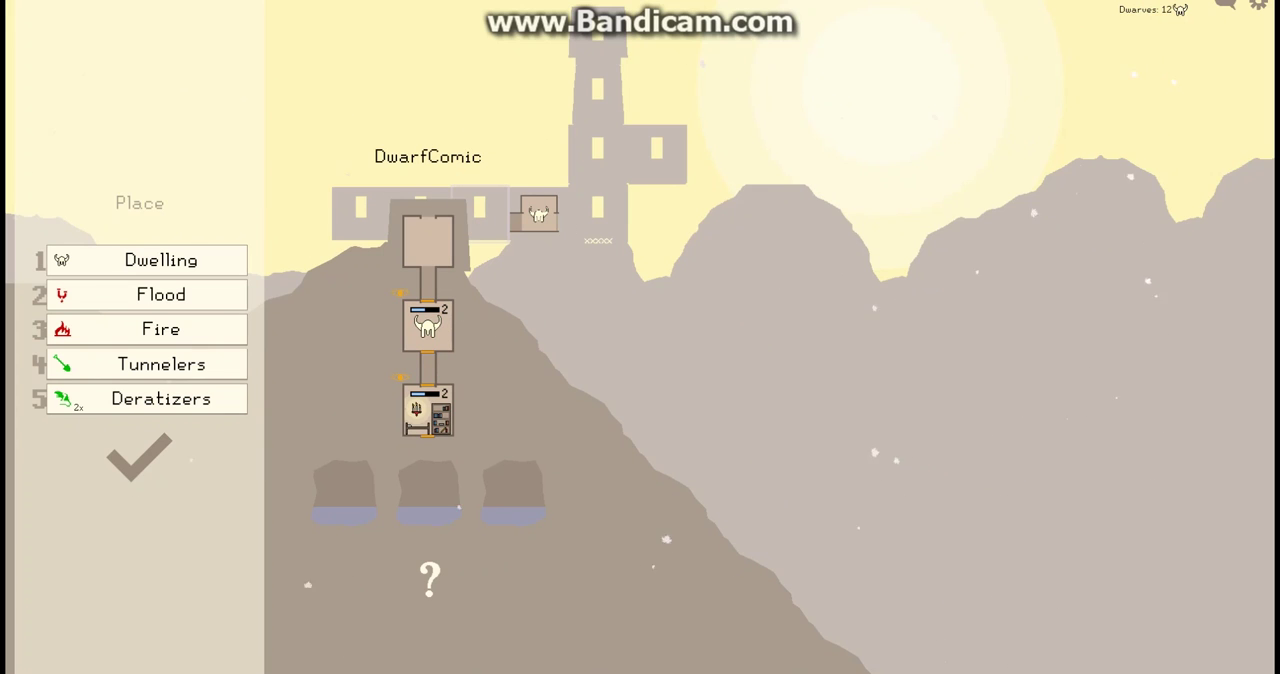
{"action": "key", "text": "4"}
{"action": "key", "text": "4"}
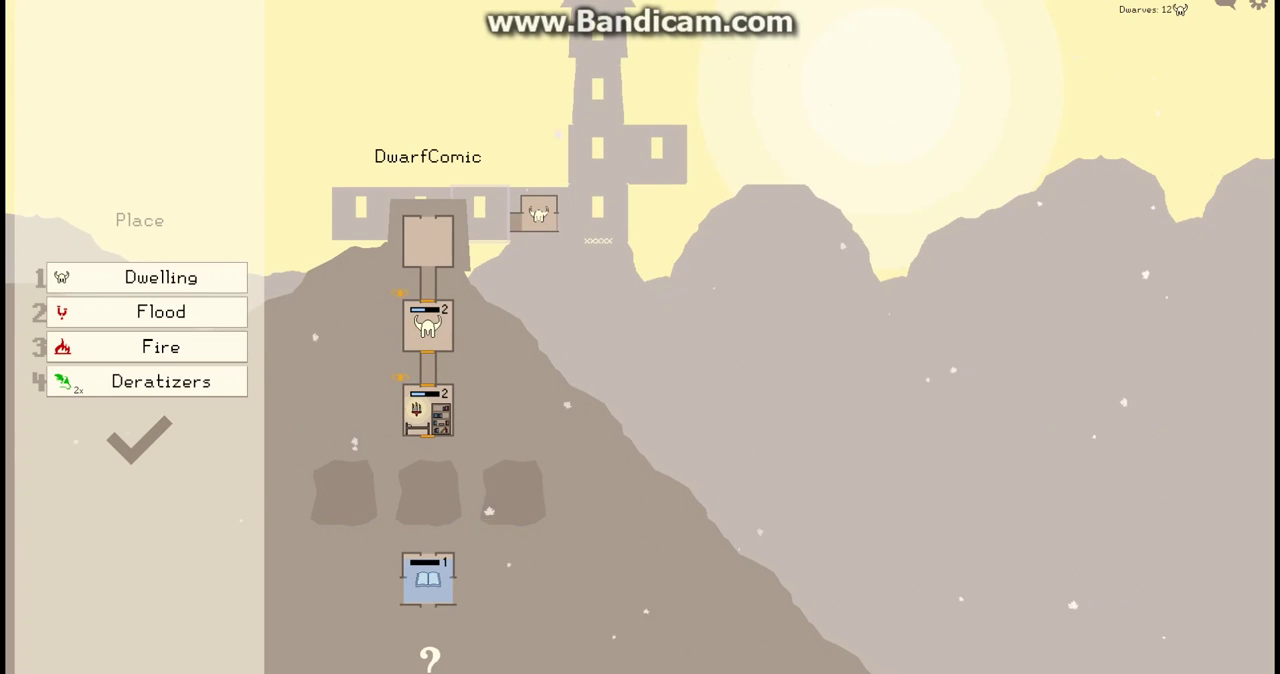
Flood an enemy underground room and start placing Deratizers on an underground room
{"action": "key", "text": "1"}
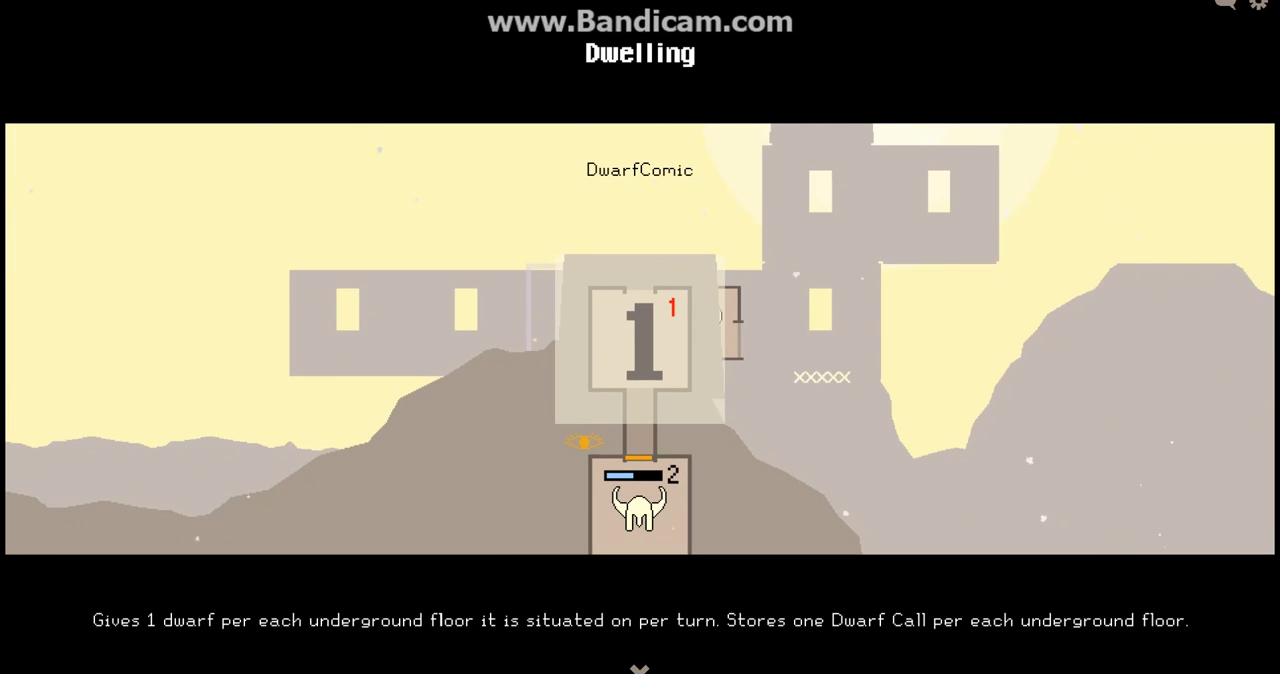
{"action": "key", "text": "1"}
{"action": "key", "text": "1"}
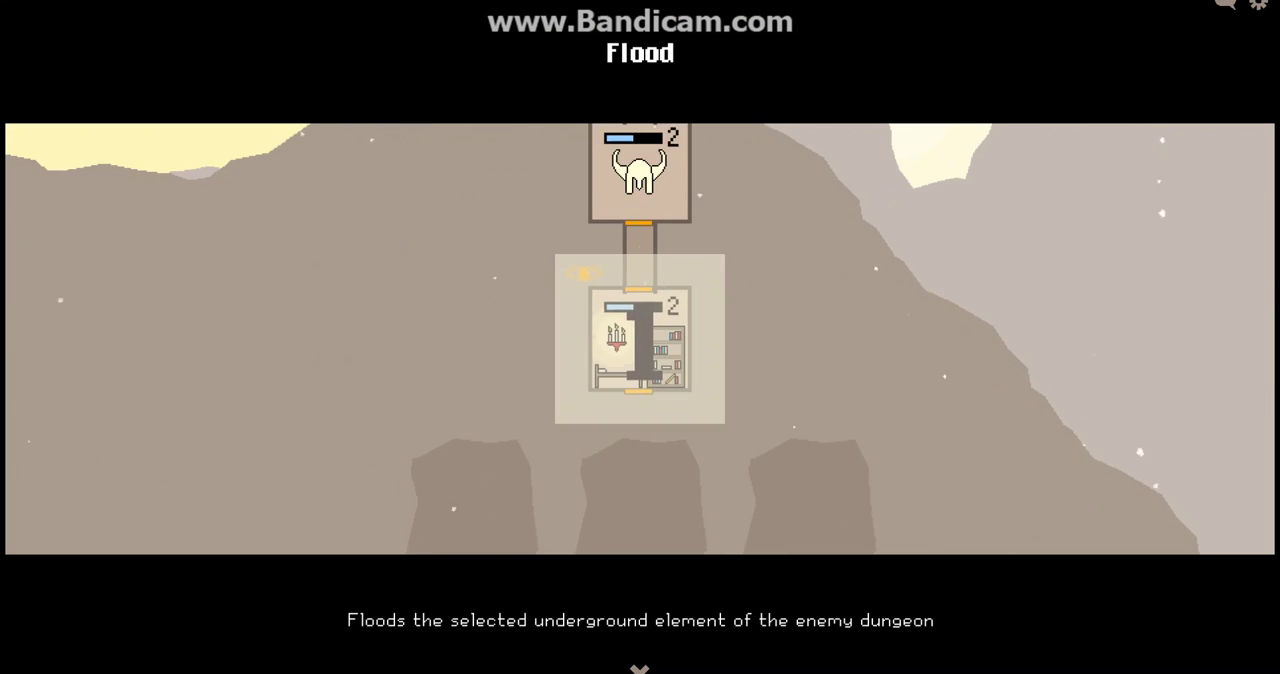
{"action": "key", "text": "1"}
{"action": "key", "text": "1"}
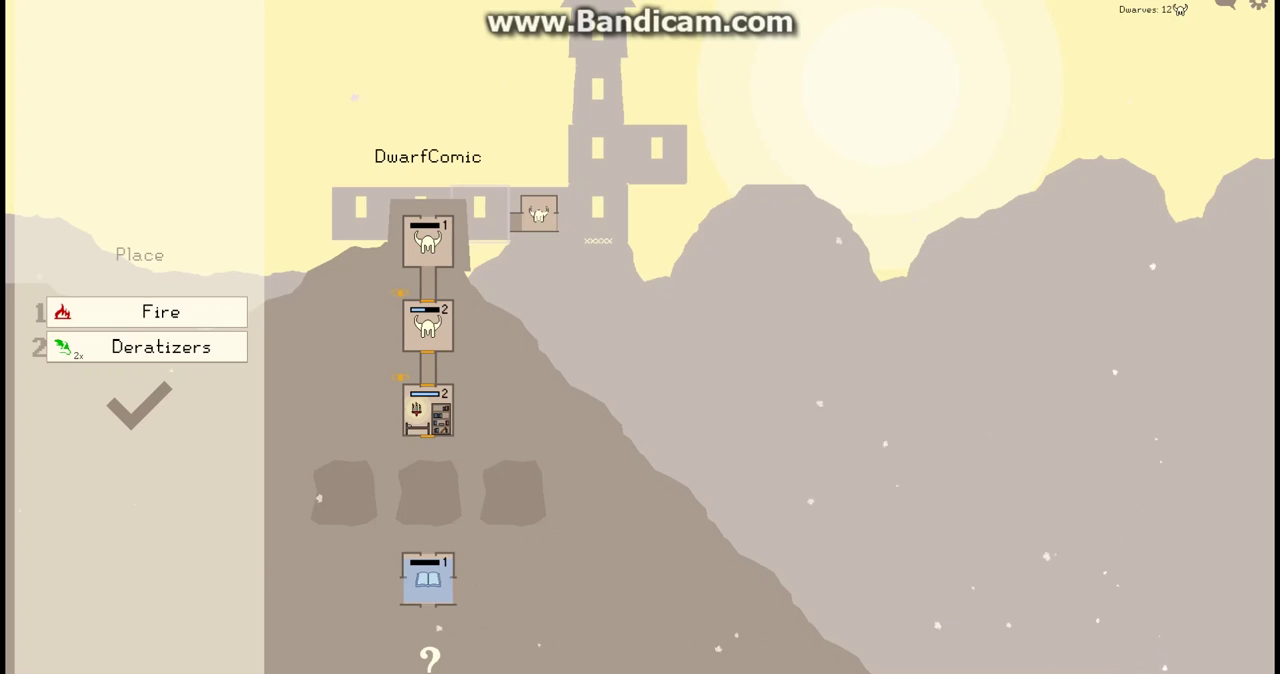
{"action": "key", "text": "2"}
{"action": "key", "text": "2"}
{"action": "key", "text": "2"}
{"action": "key", "text": "2"}
{"action": "key", "text": "Escape"}
{"action": "key", "text": "2"}
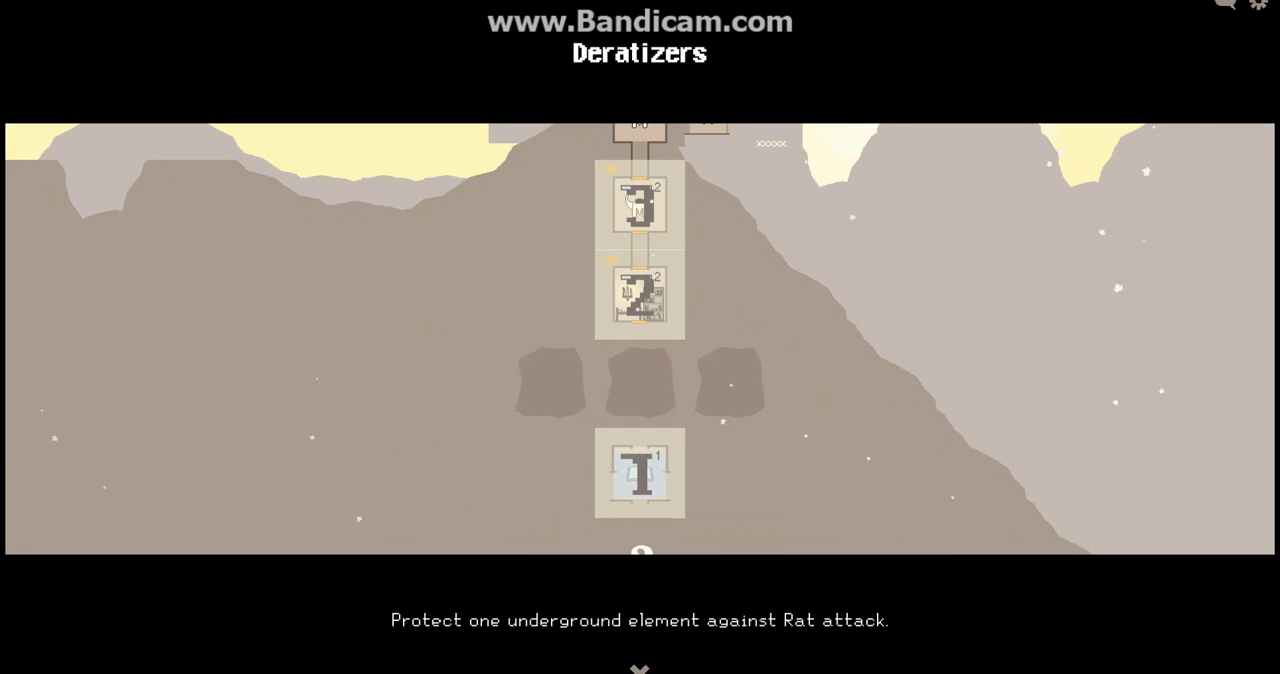
{"action": "key", "text": "2"}
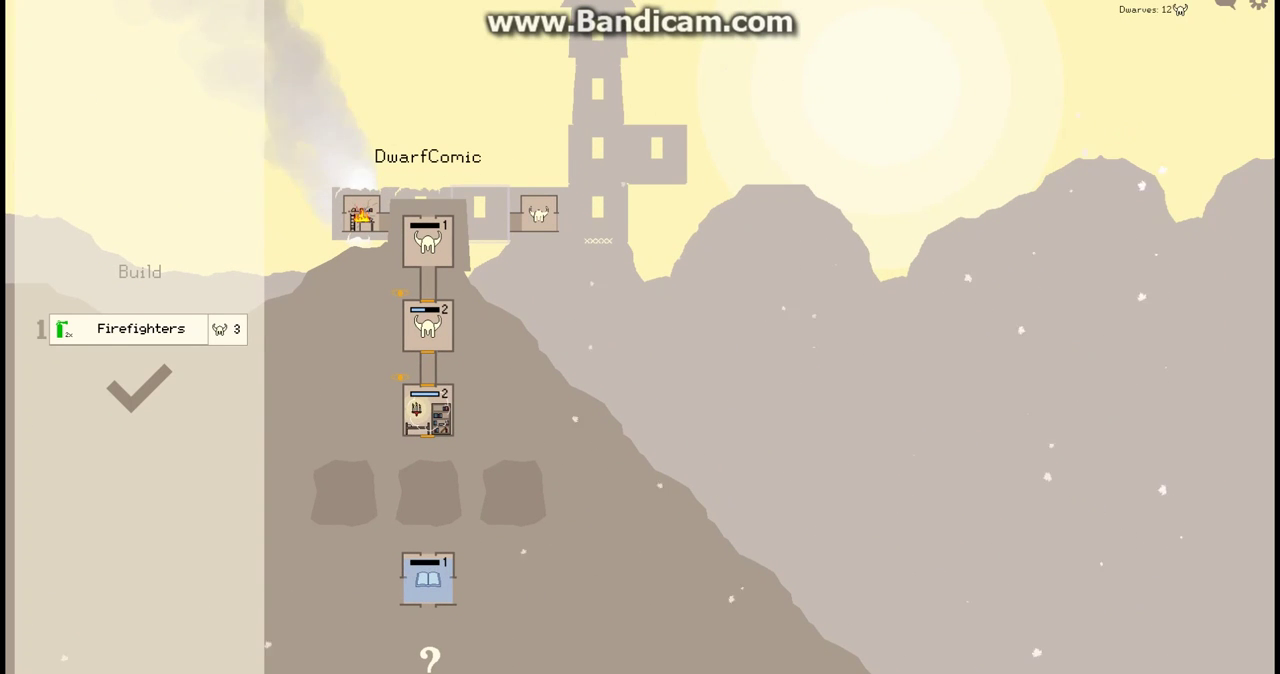
End the build turn without placing Firefighters or any other card
{"action": "key", "text": "1"}
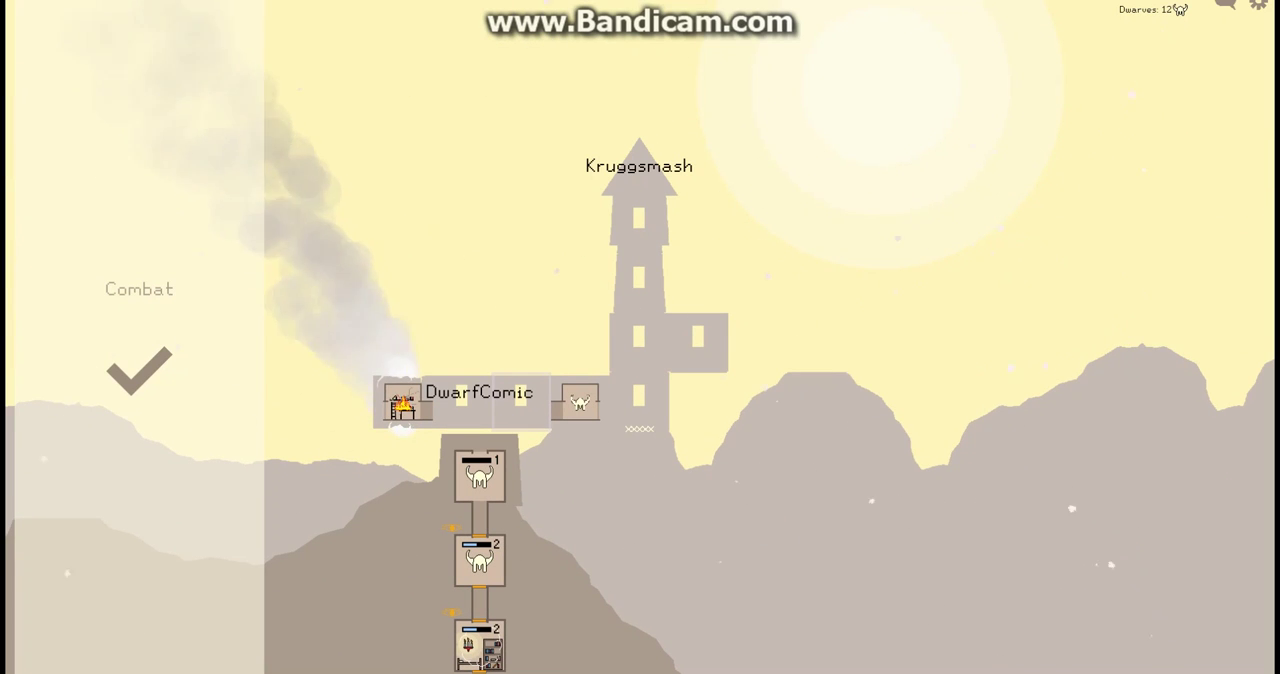
Pass the combat round from the empty Combat panel without attacking
{"action": "left_click", "coordinate": [139, 371]}
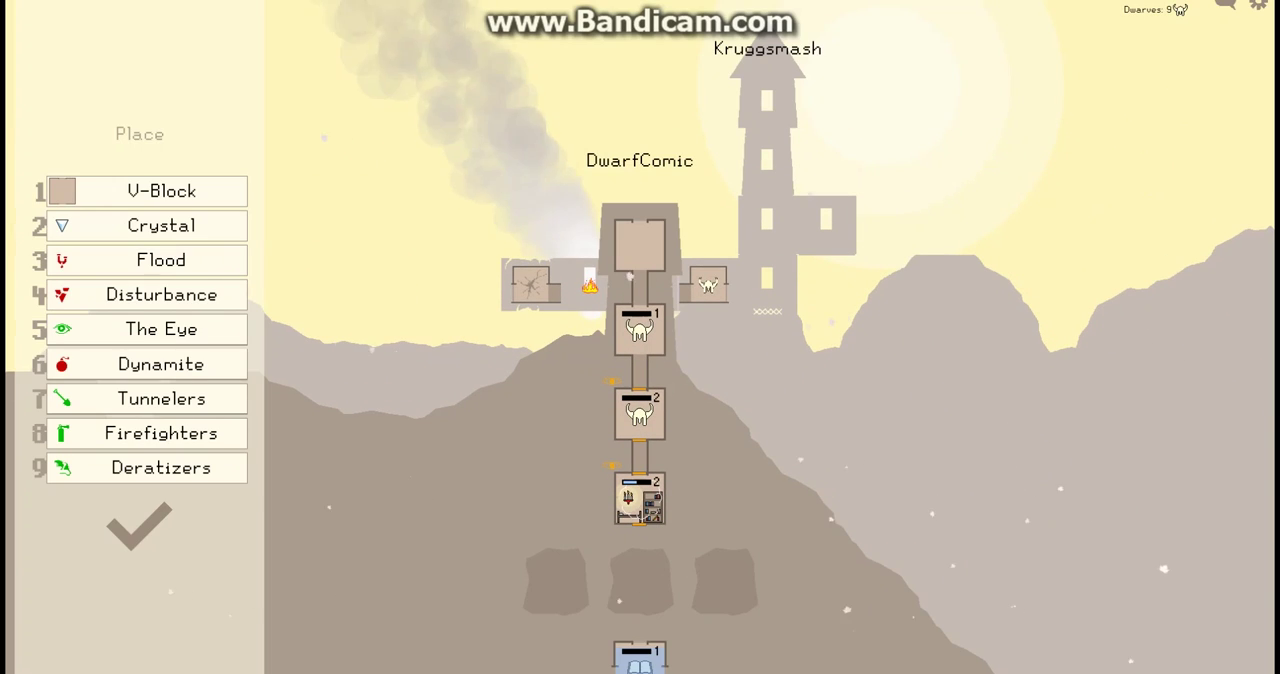
Top the tower with a V-Block and Crystal, tunnel below the library, then play Dynamite and Firefighters
{"action": "key", "text": "1"}
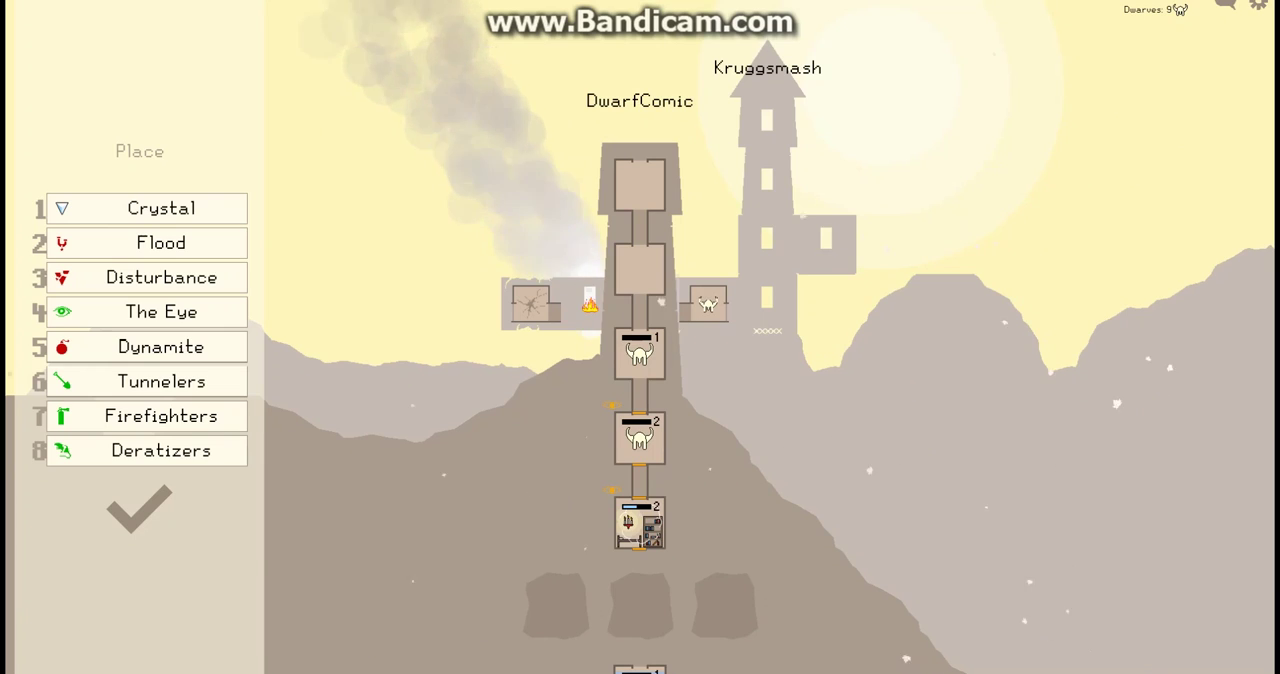
{"action": "key", "text": "1"}
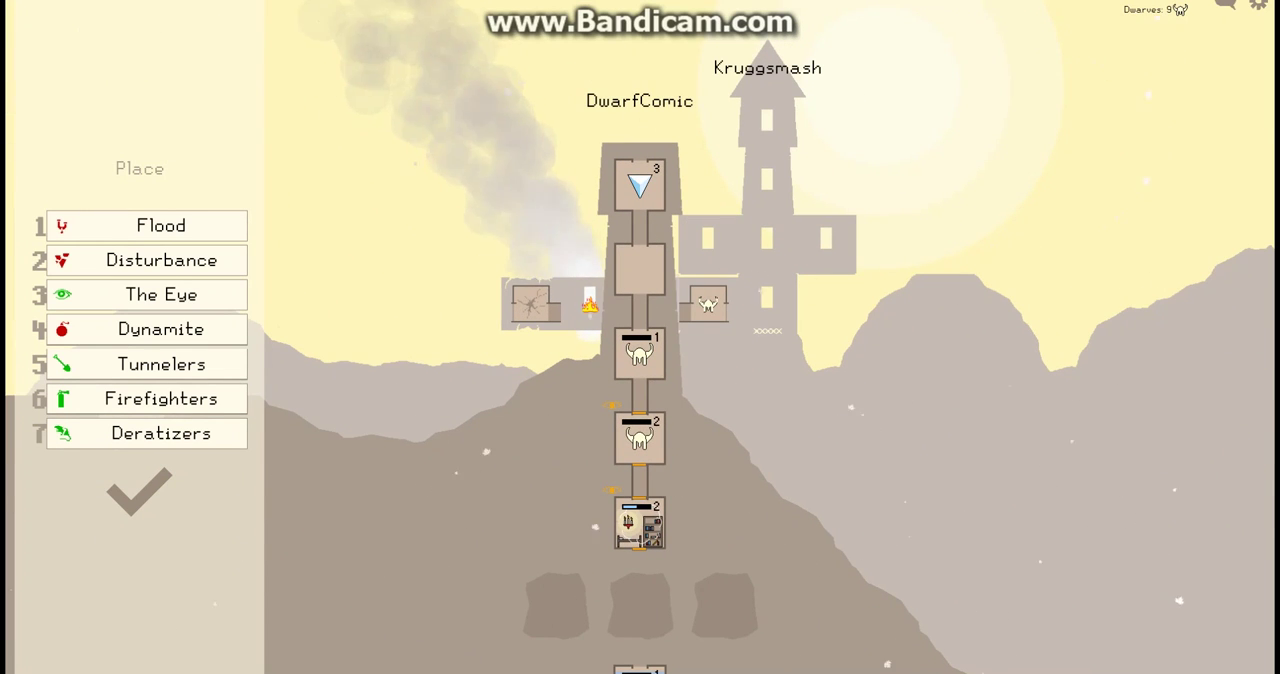
{"action": "key", "text": "5"}
{"action": "key", "text": "4"}
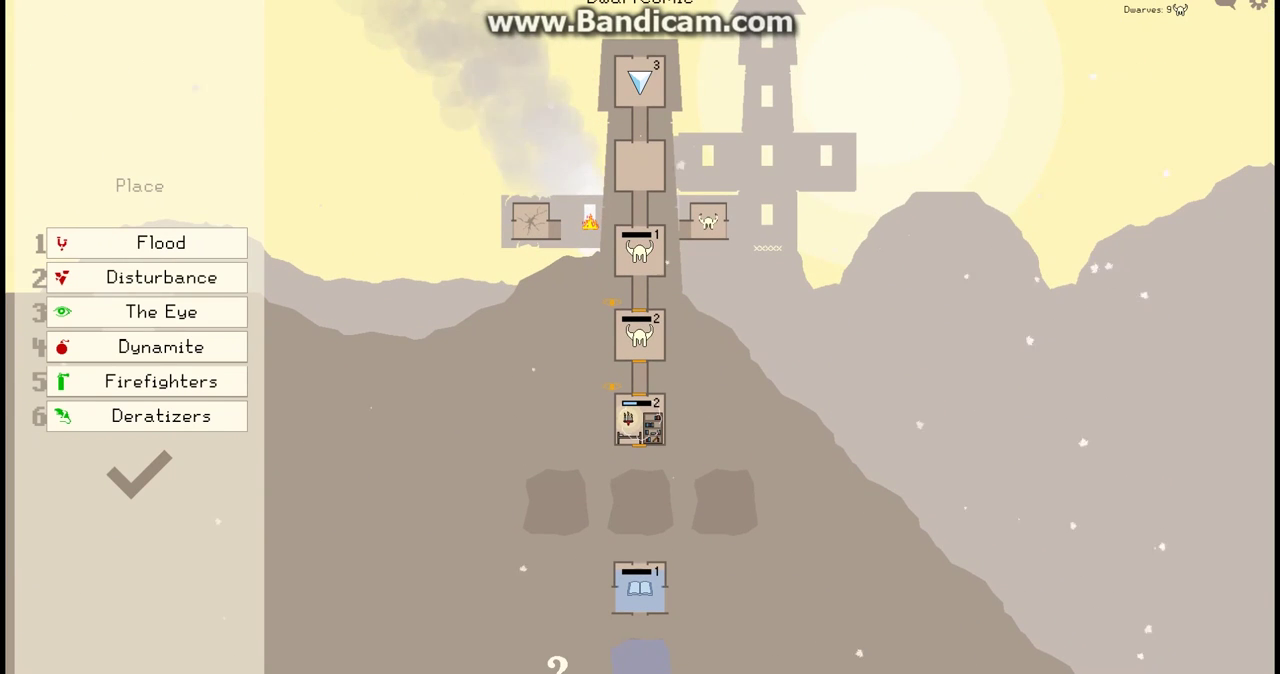
{"action": "key", "text": "4"}
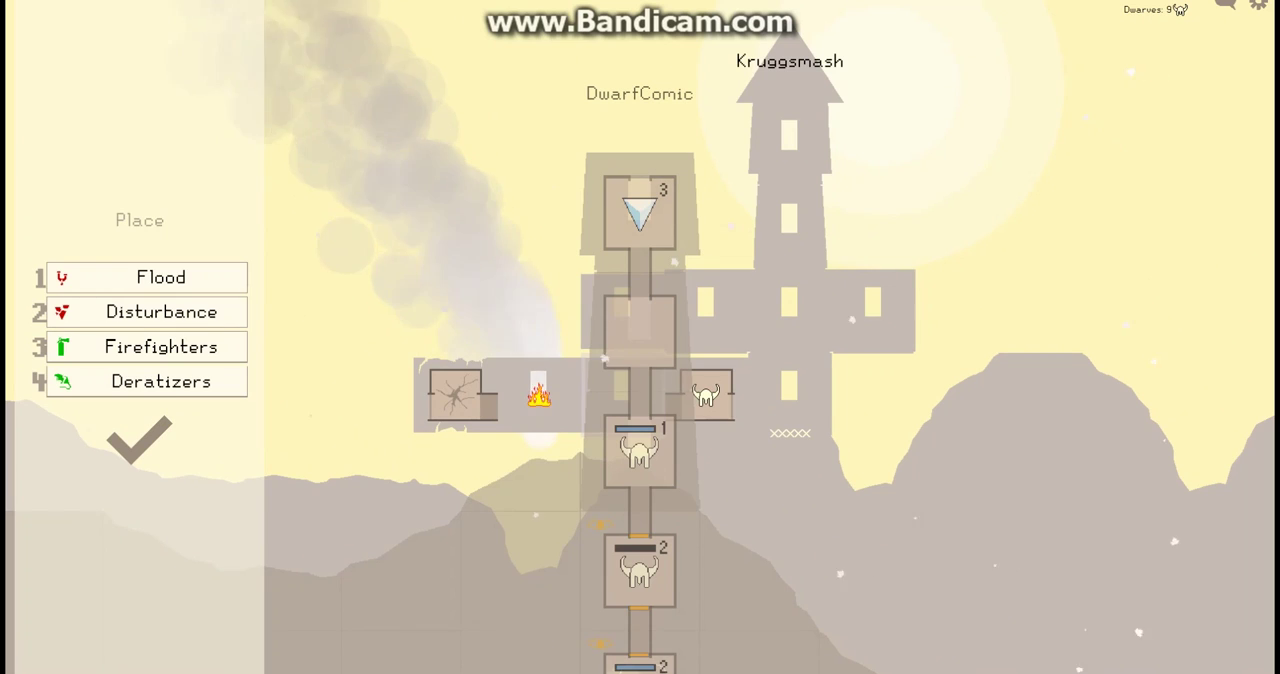
{"action": "key", "text": "3"}
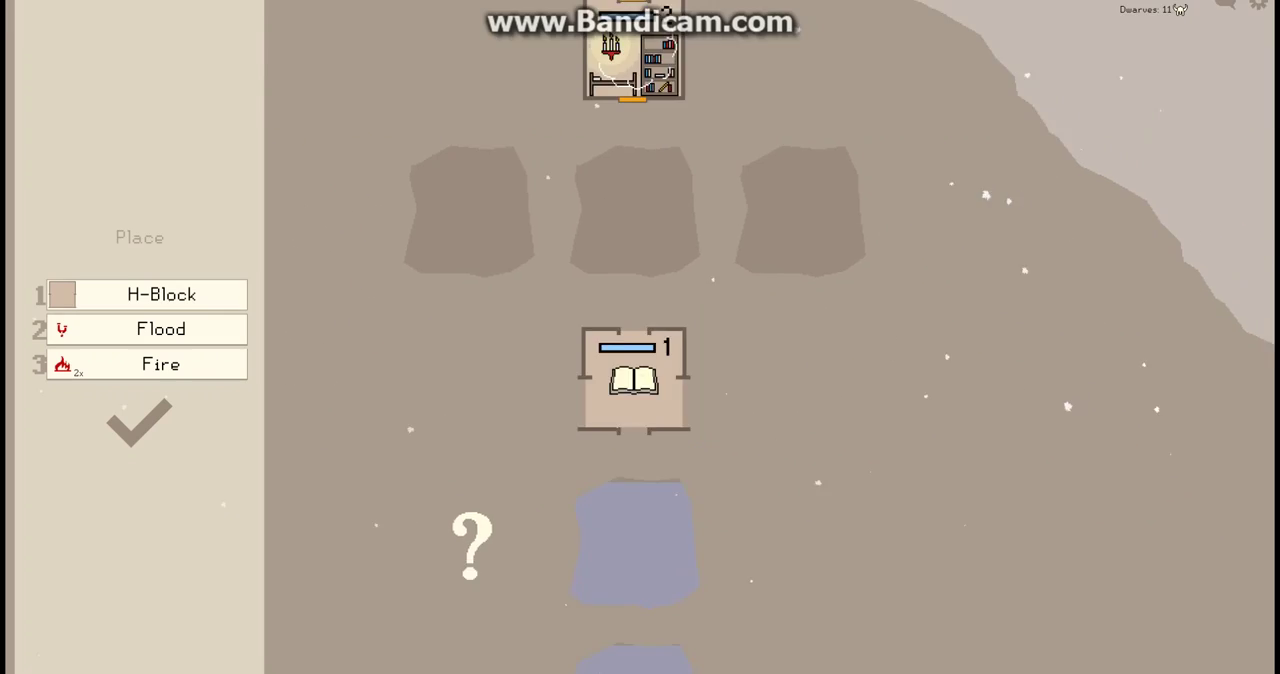
Swap the library with the dwelling room using Movers, then begin aiming Deratizers underground
{"action": "key", "text": "2"}
{"action": "key", "text": "2"}
{"action": "key", "text": "1"}
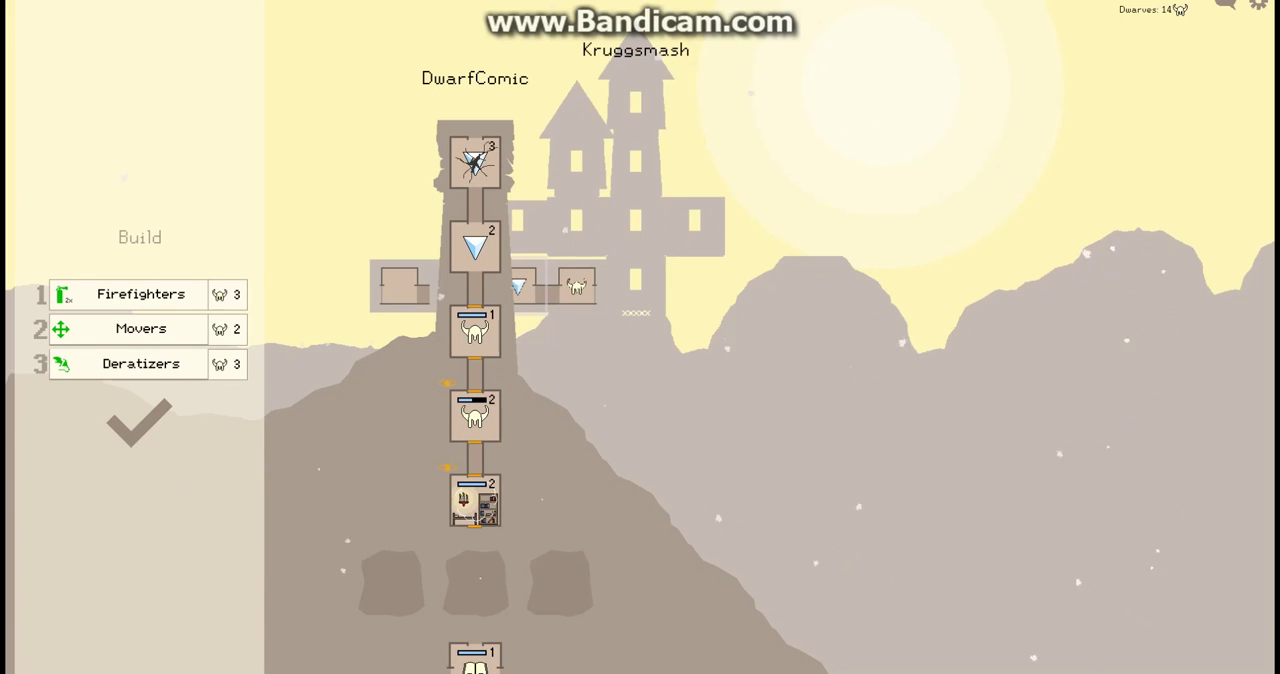
{"action": "key", "text": "2"}
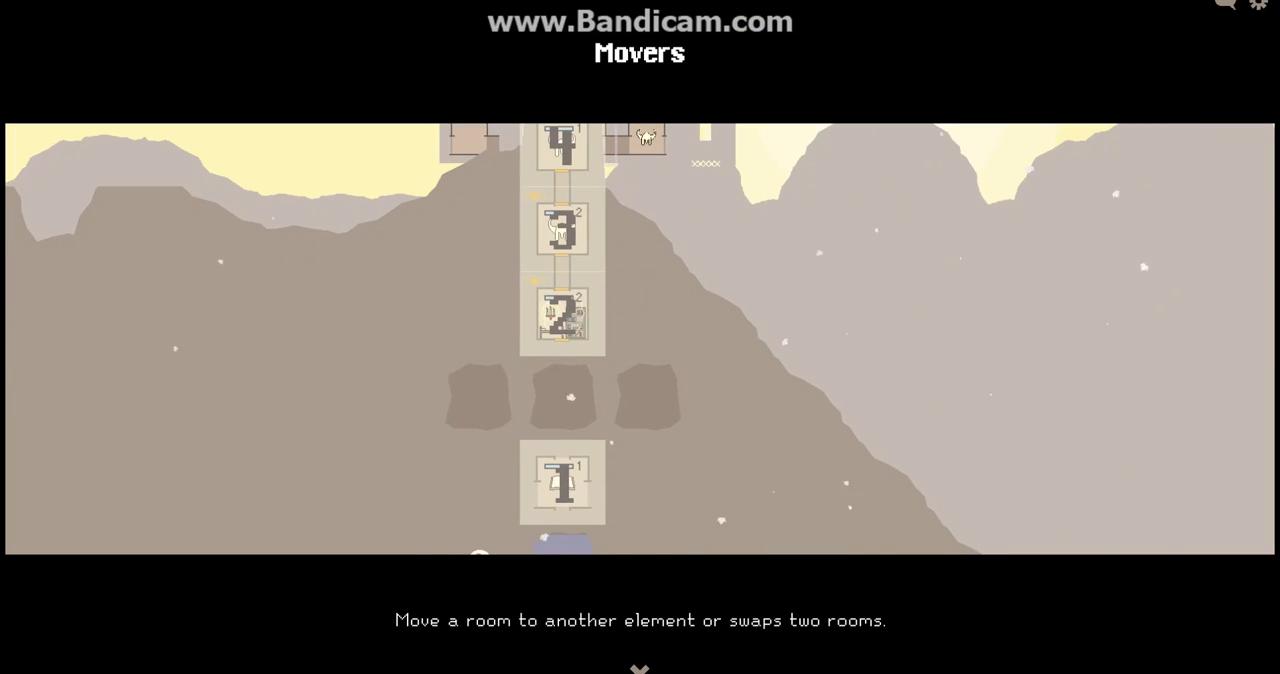
{"action": "key", "text": "2"}
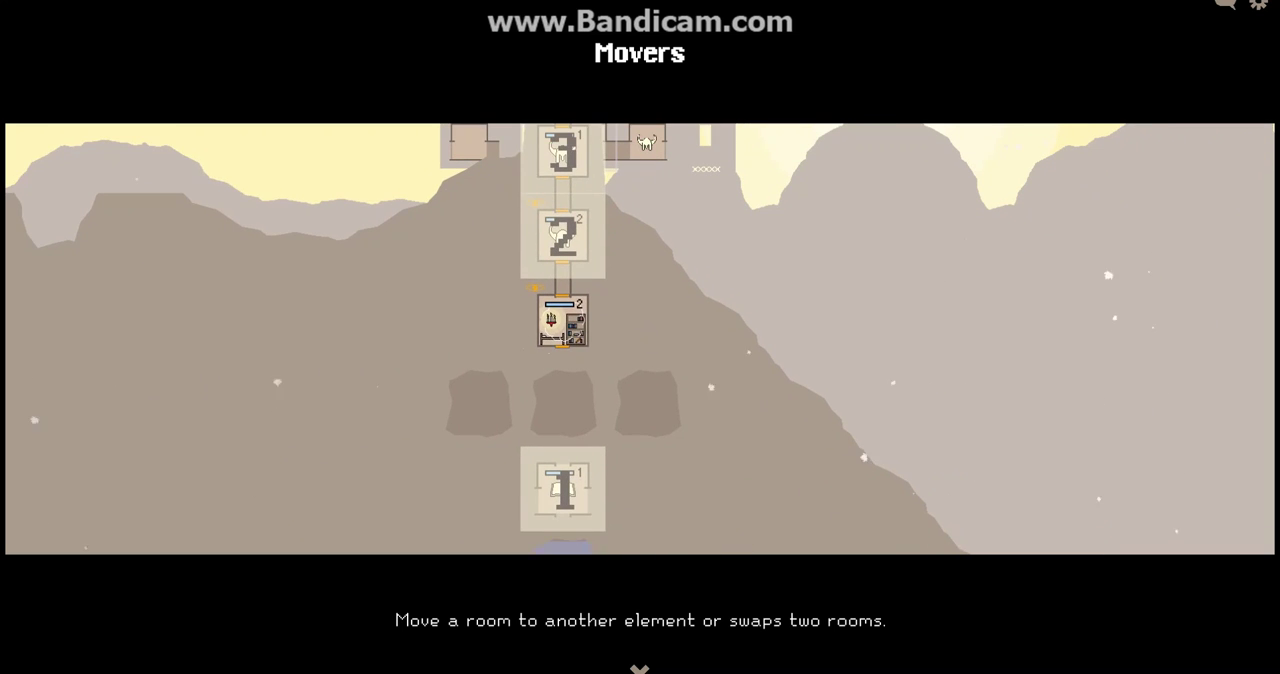
{"action": "key", "text": "1"}
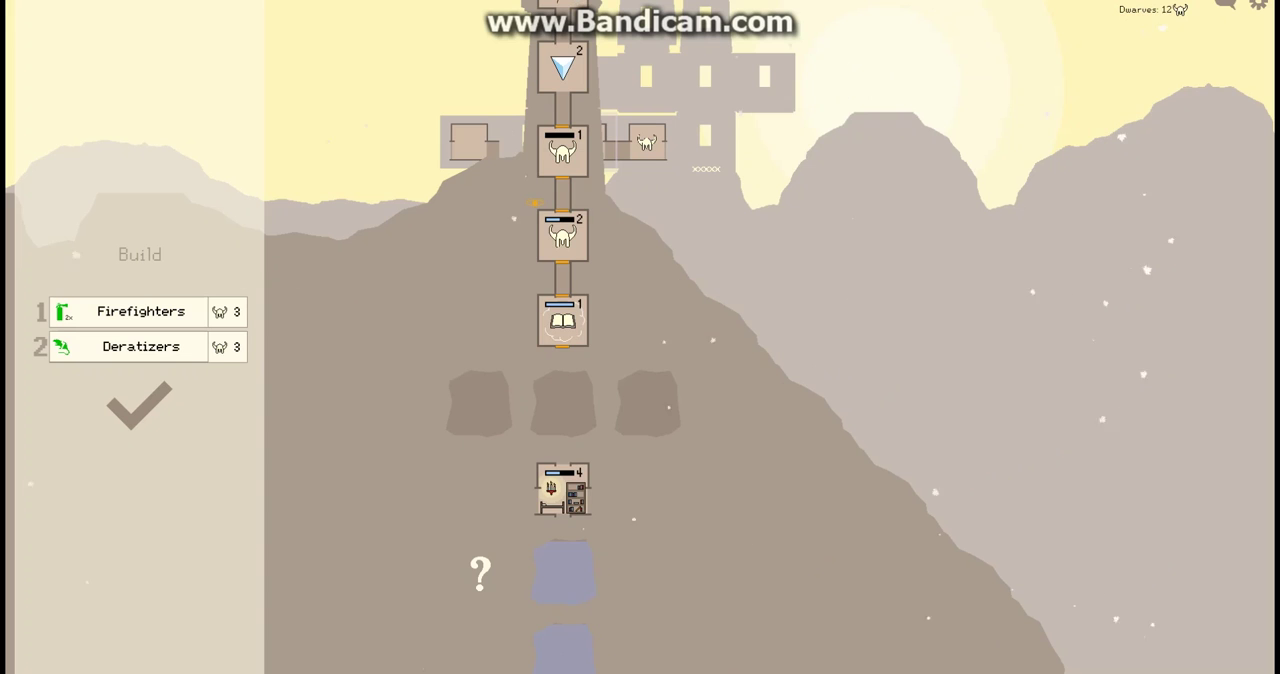
{"action": "key", "text": "2"}
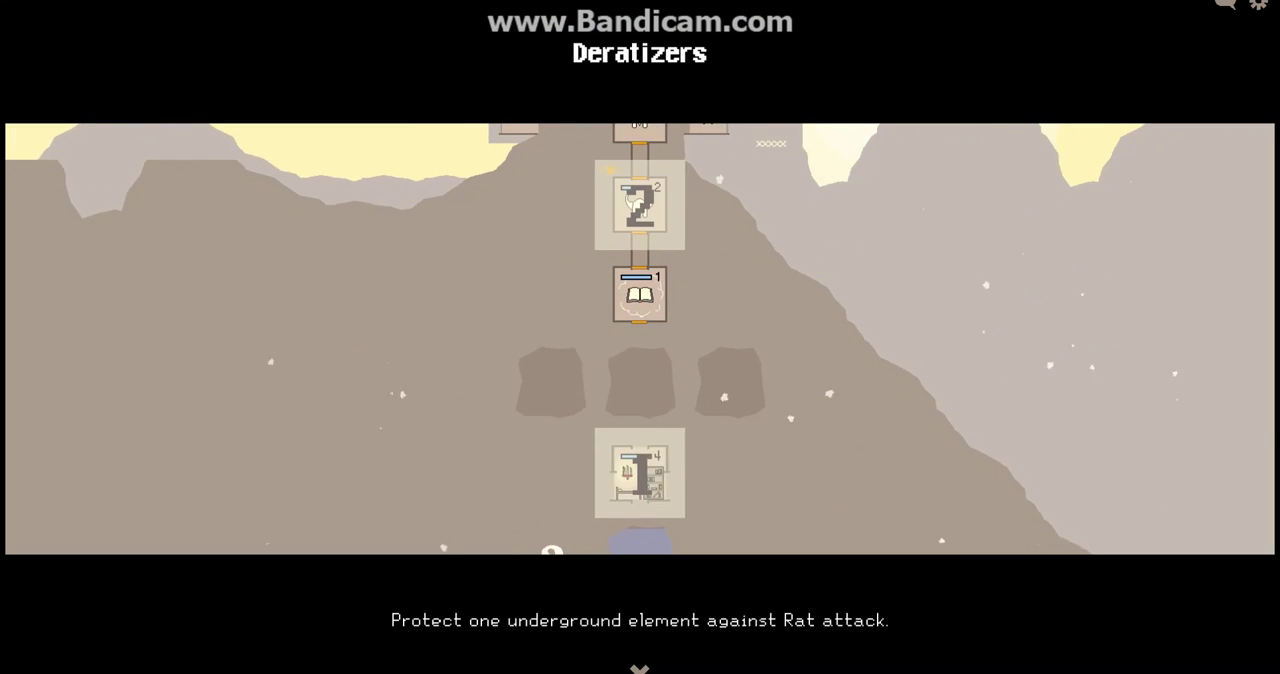
Guard the underground dwelling, room 1, against rats with Deratizers
{"action": "key", "text": "1"}
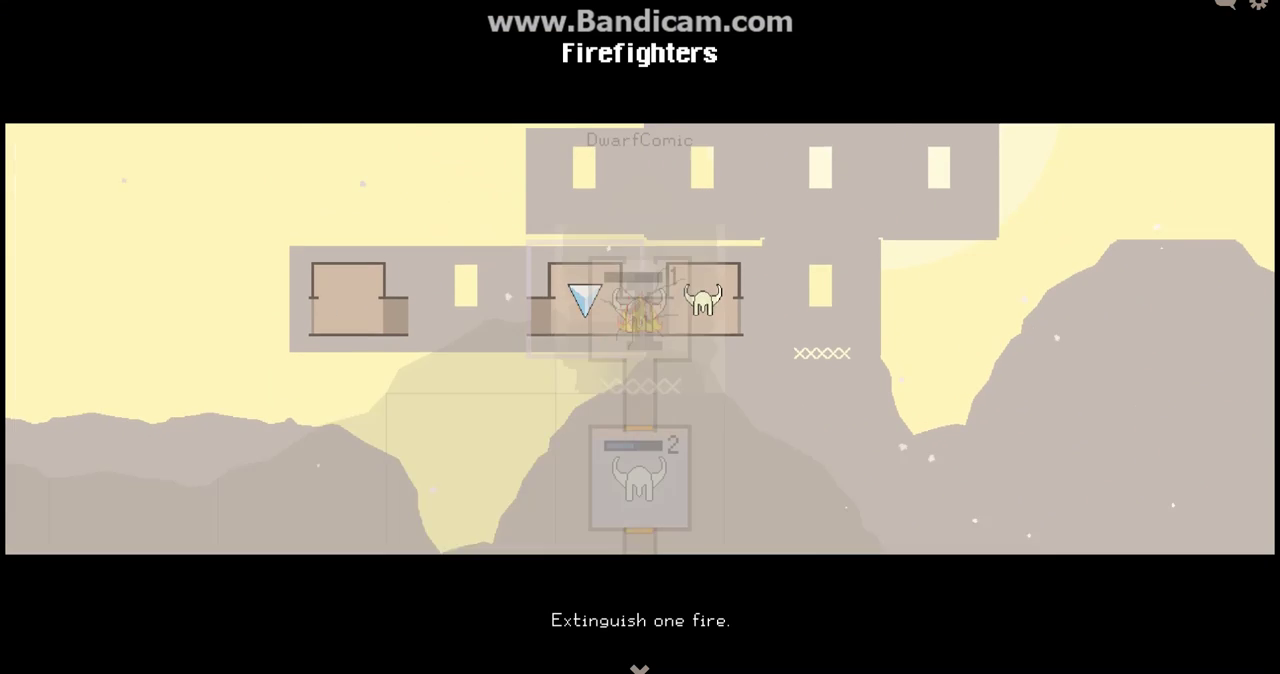
Place a Crystal on top of the tower
{"action": "key", "text": "1"}
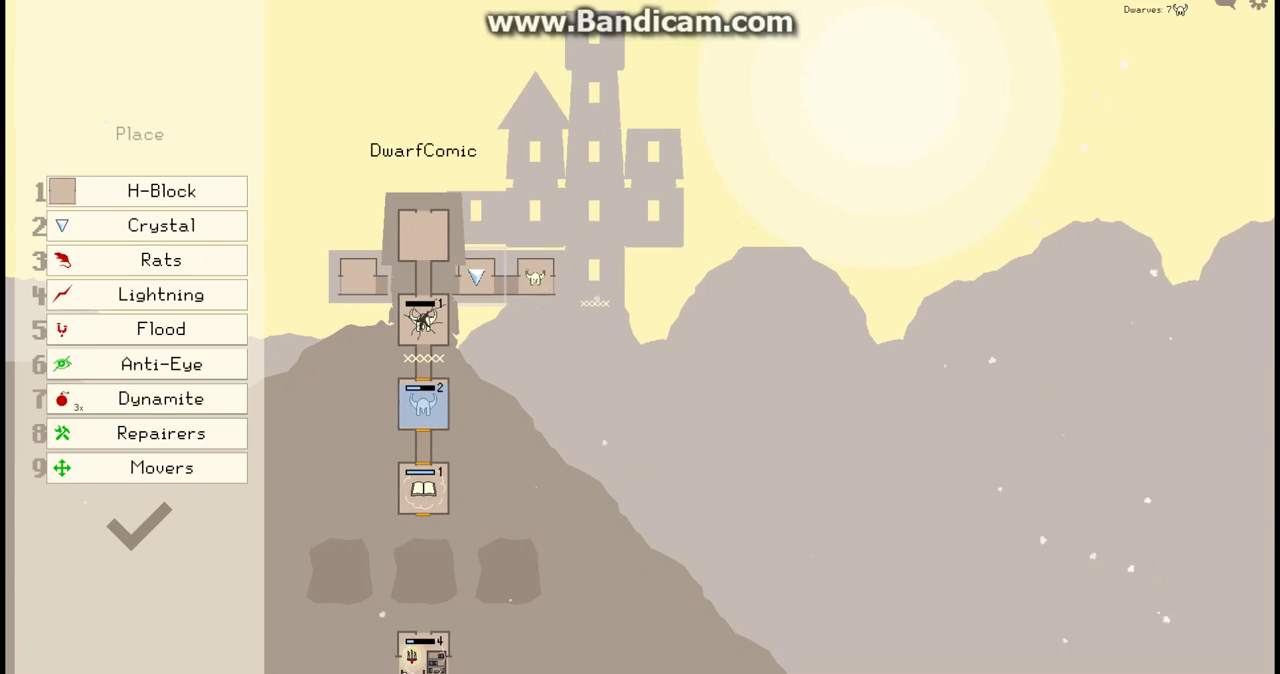
{"action": "key", "text": "1"}
{"action": "key", "text": "2"}
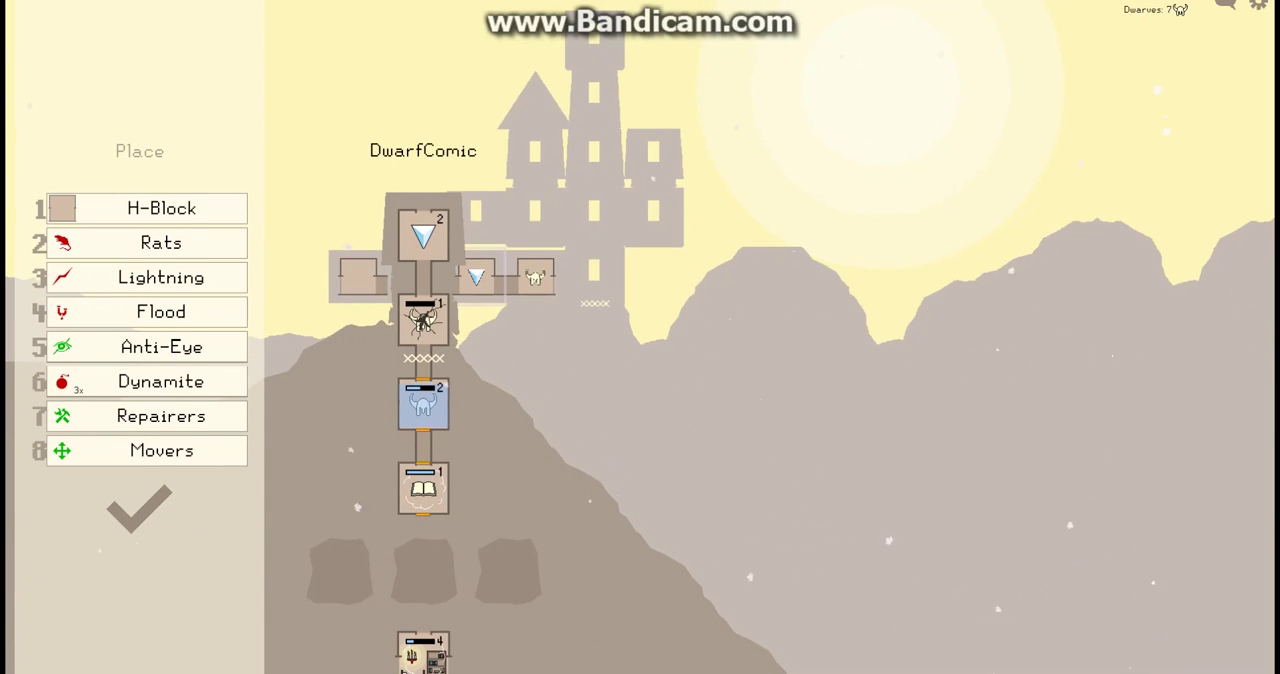
Hit enemy rooms with Lightning, Rats and Dynamite, repair the dwelling, and end the turn
{"action": "key", "text": "3"}
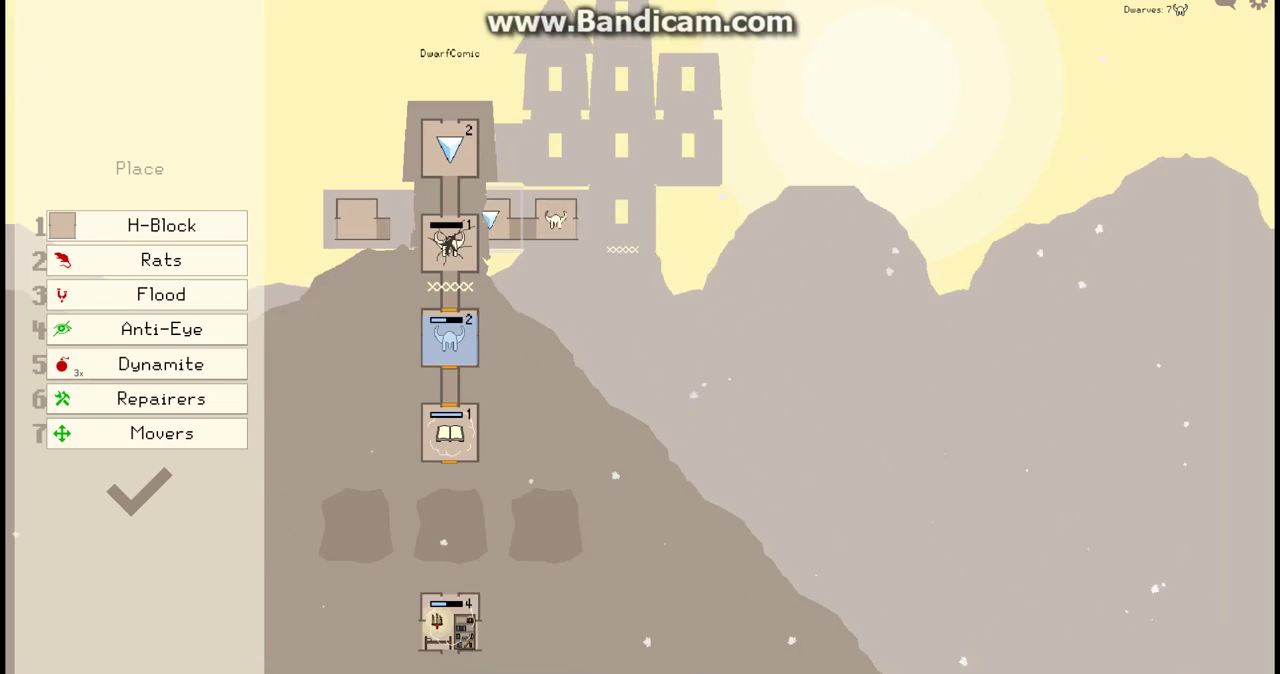
{"action": "key", "text": "2"}
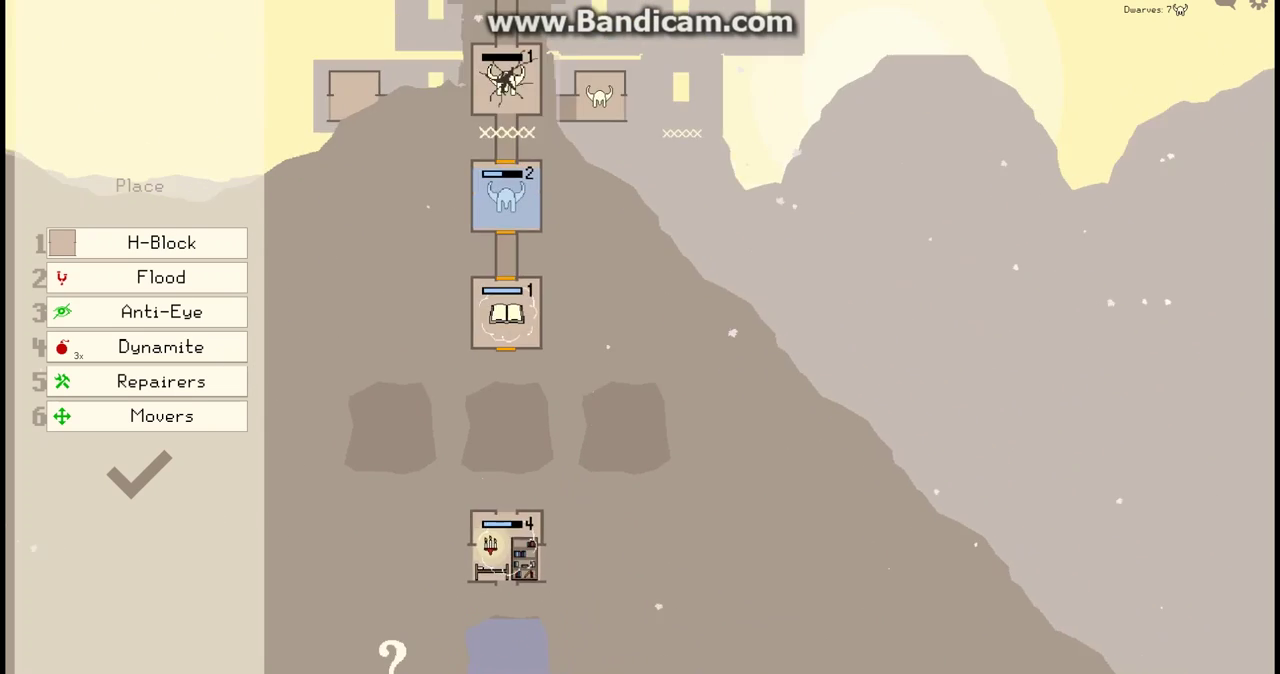
{"action": "key", "text": "5"}
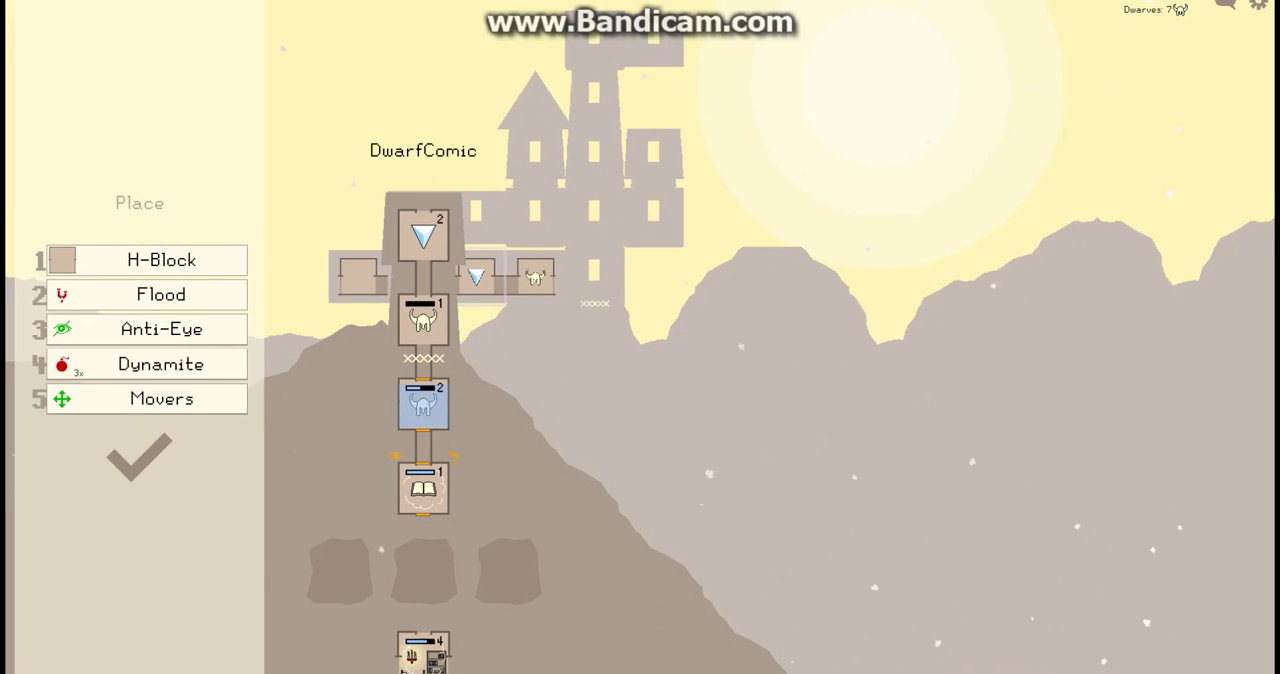
{"action": "key", "text": "4"}
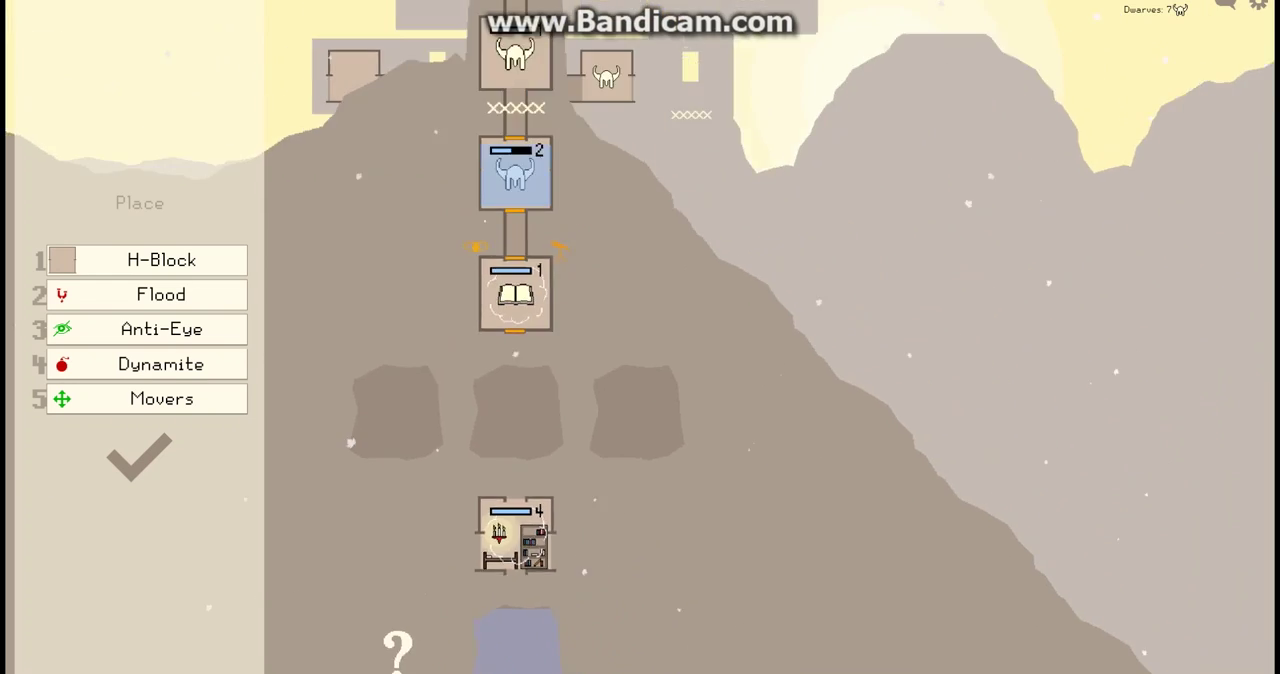
{"action": "key", "text": "5"}
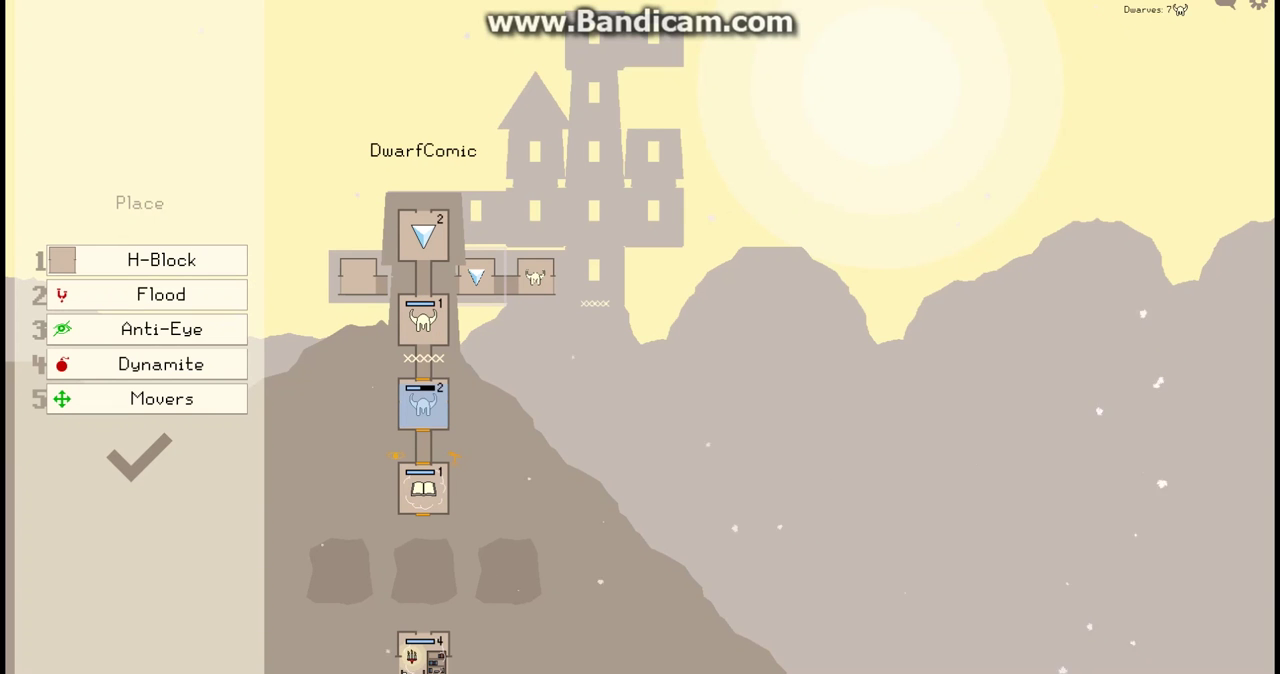
{"action": "key", "text": "Return"}
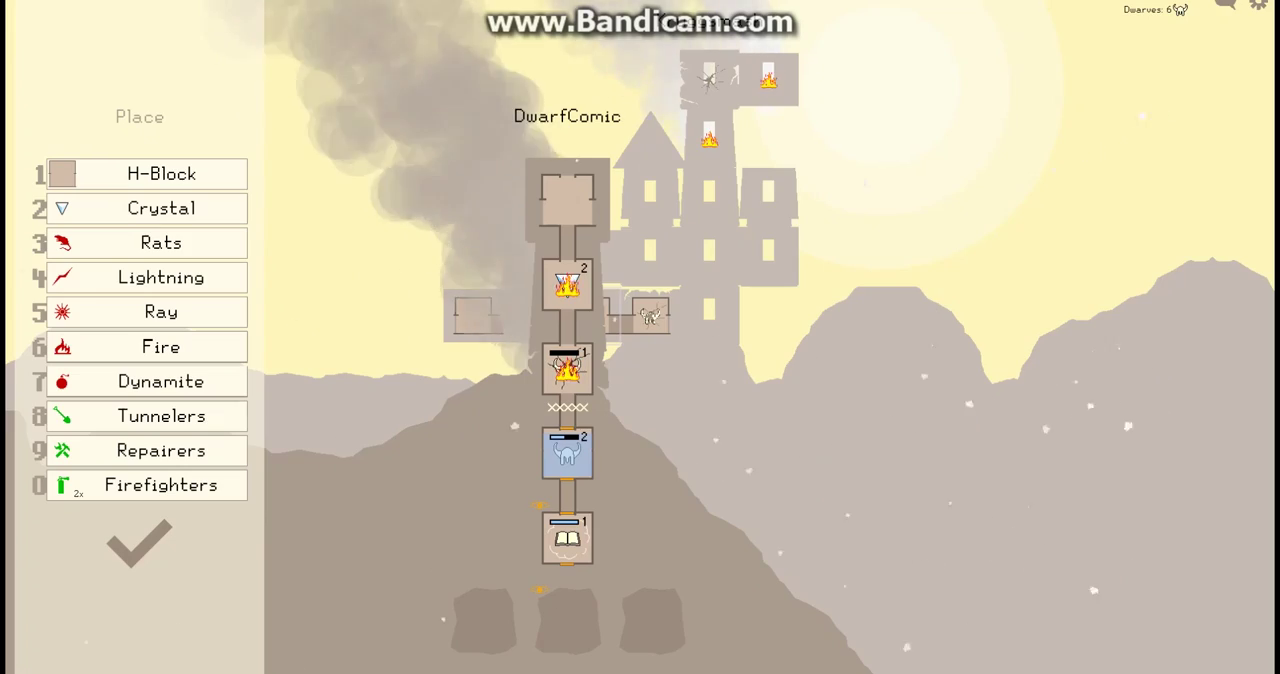
Add an H-Block at the top left and set a Crystal into it
{"action": "key", "text": "1"}
{"action": "key", "text": "1"}
{"action": "key", "text": "1"}
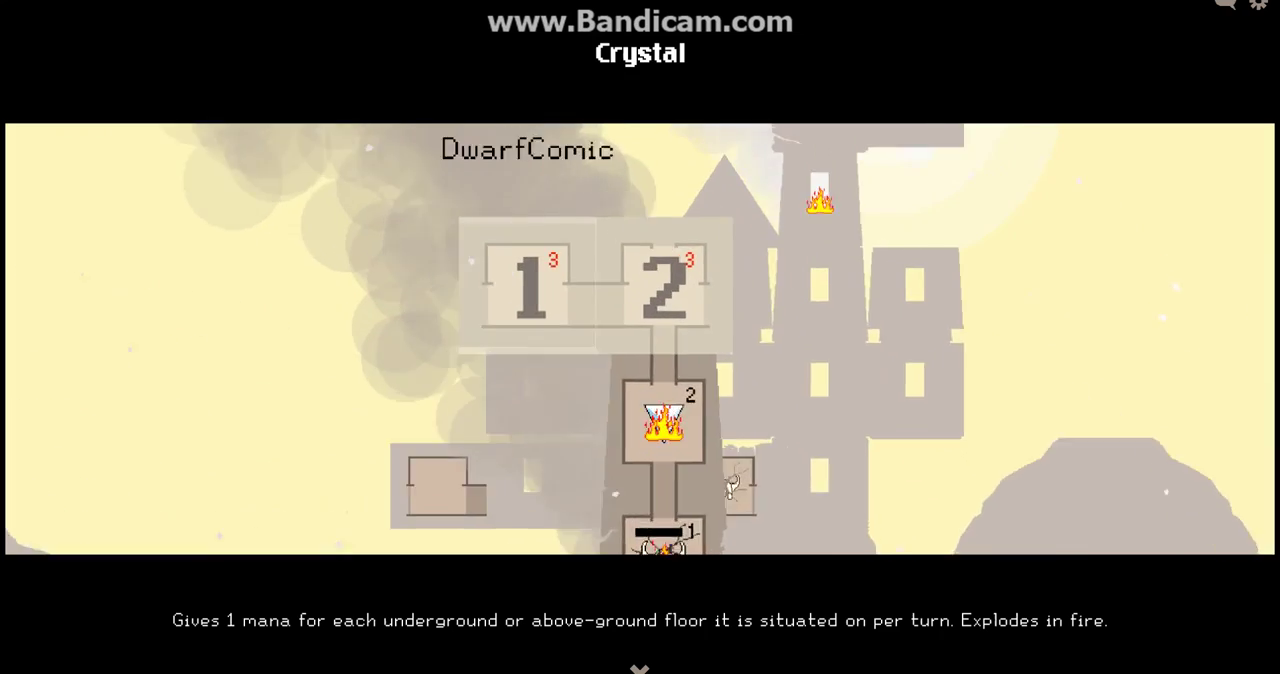
{"action": "key", "text": "1"}
{"action": "key", "text": "1"}
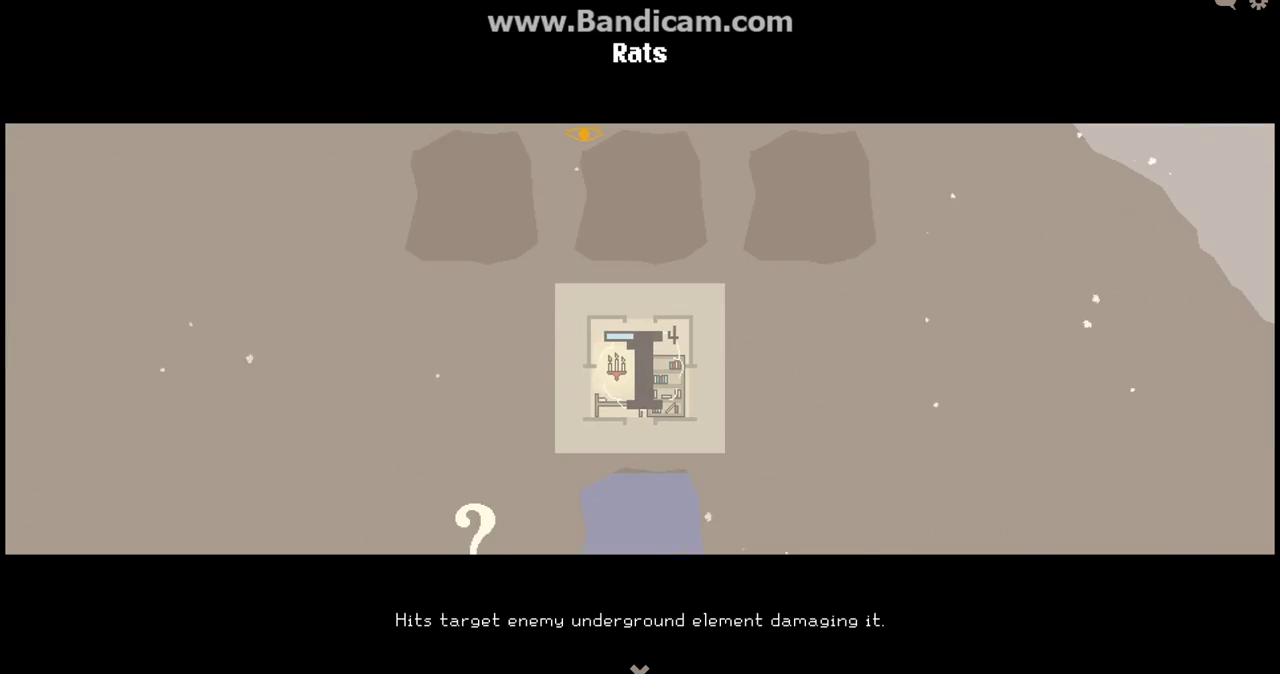
{"action": "key", "text": "1"}
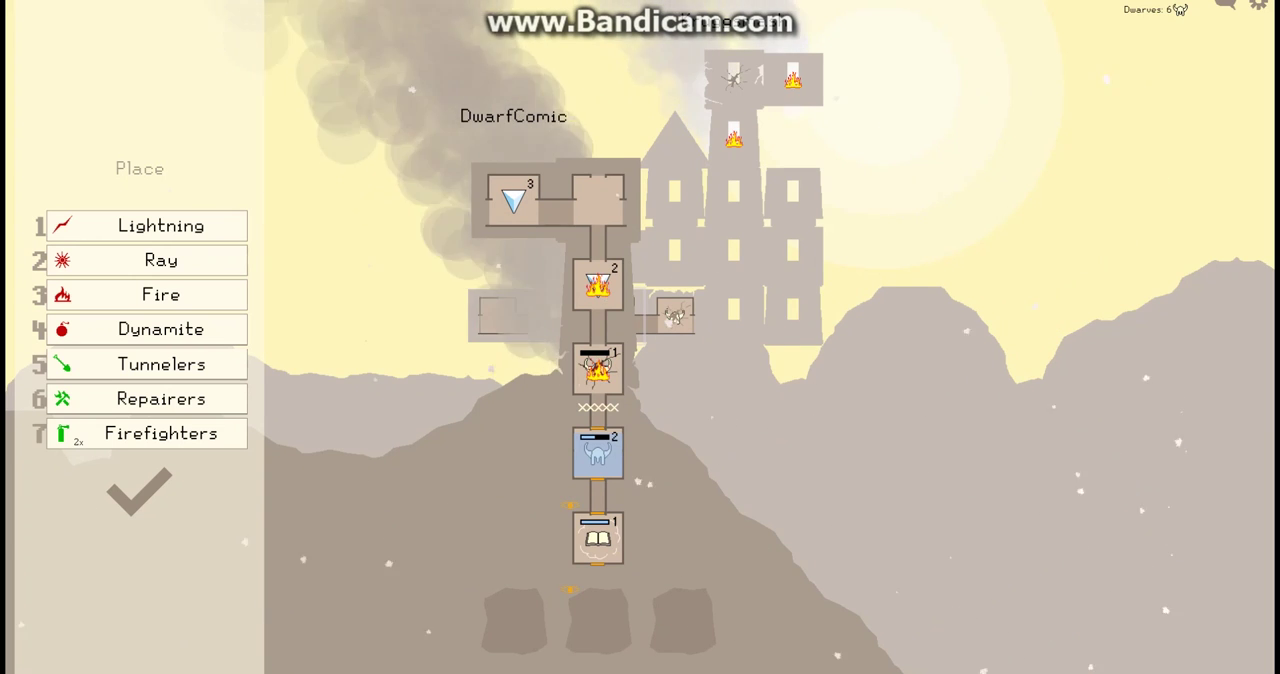
Extinguish the dwelling-room fire with Firefighters and strike the enemy with Lightning
{"action": "key", "text": "7"}
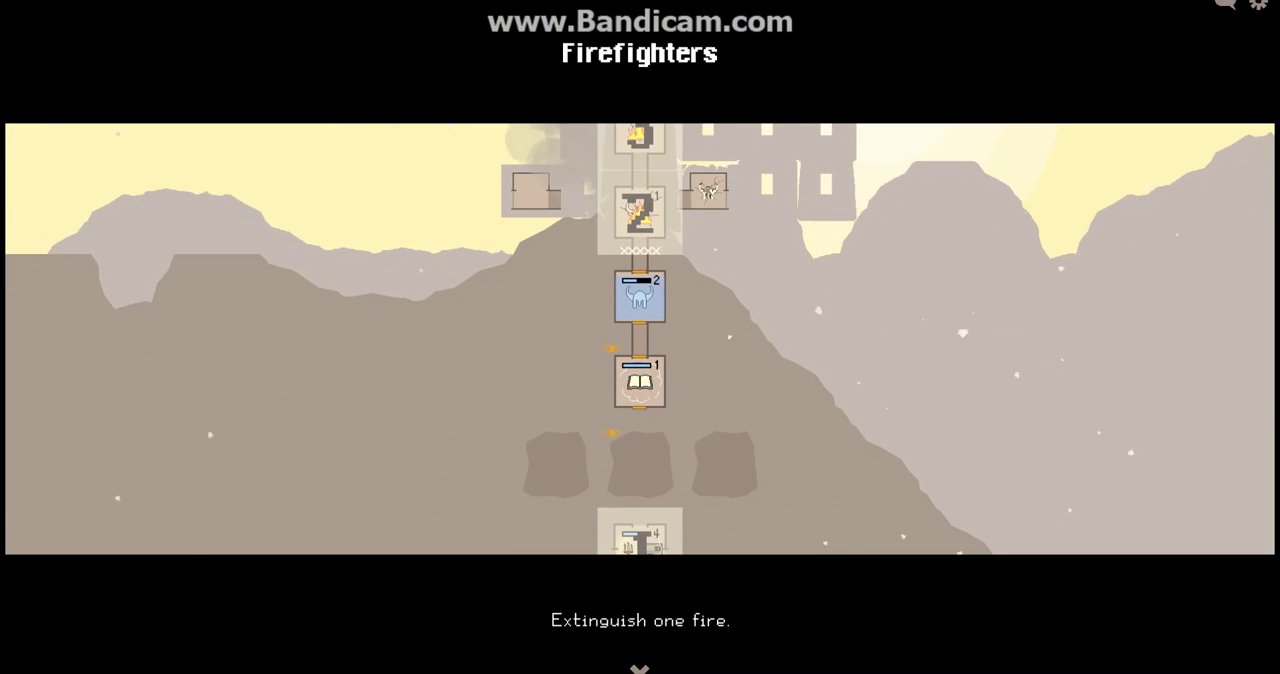
{"action": "key", "text": "1"}
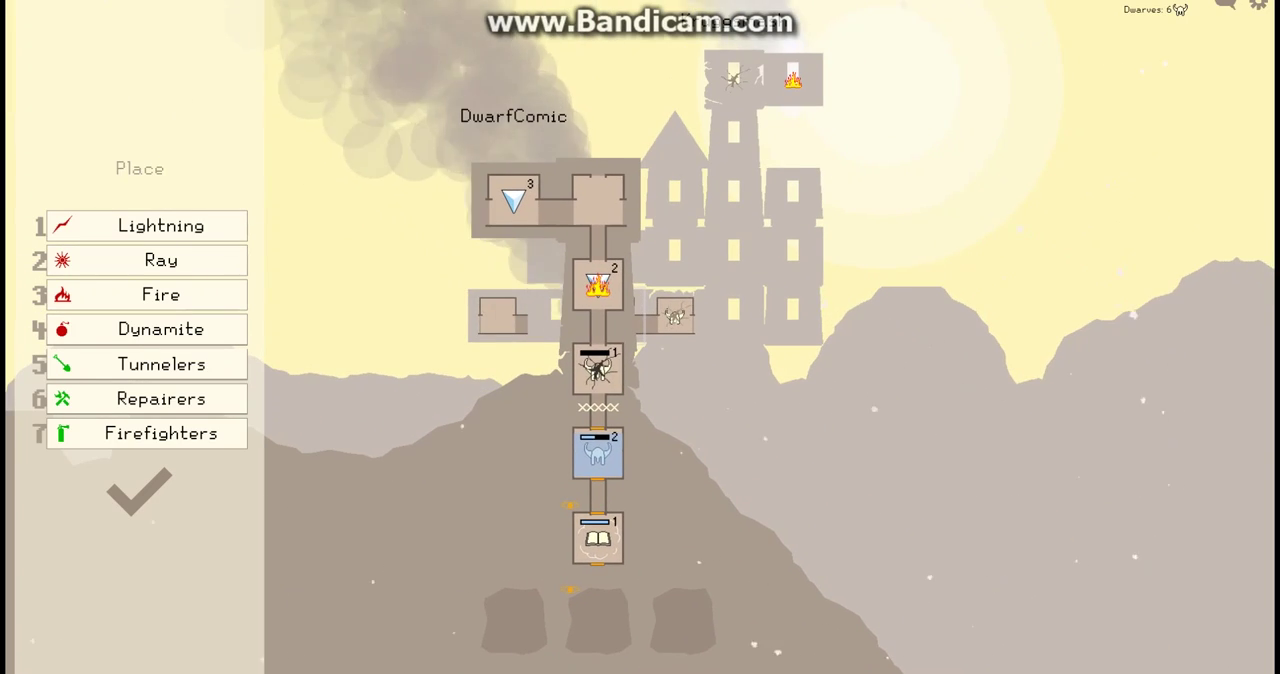
{"action": "key", "text": "1"}
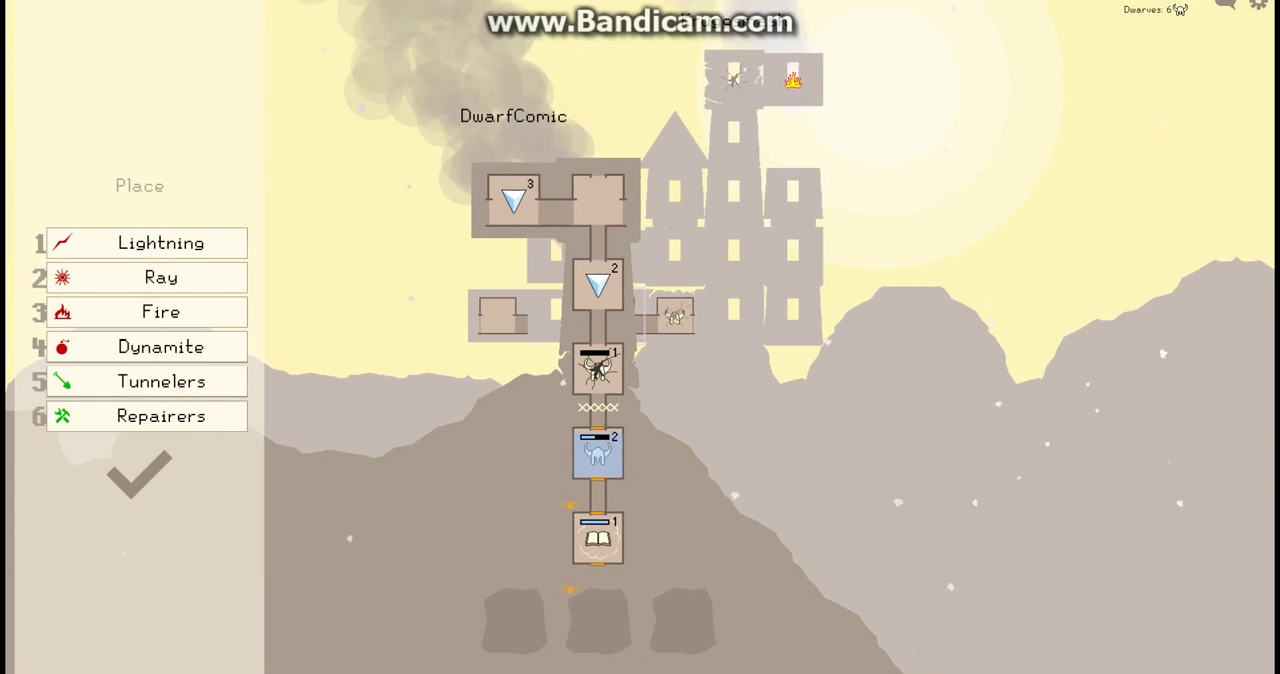
{"action": "key", "text": "1"}
{"action": "key", "text": "1"}
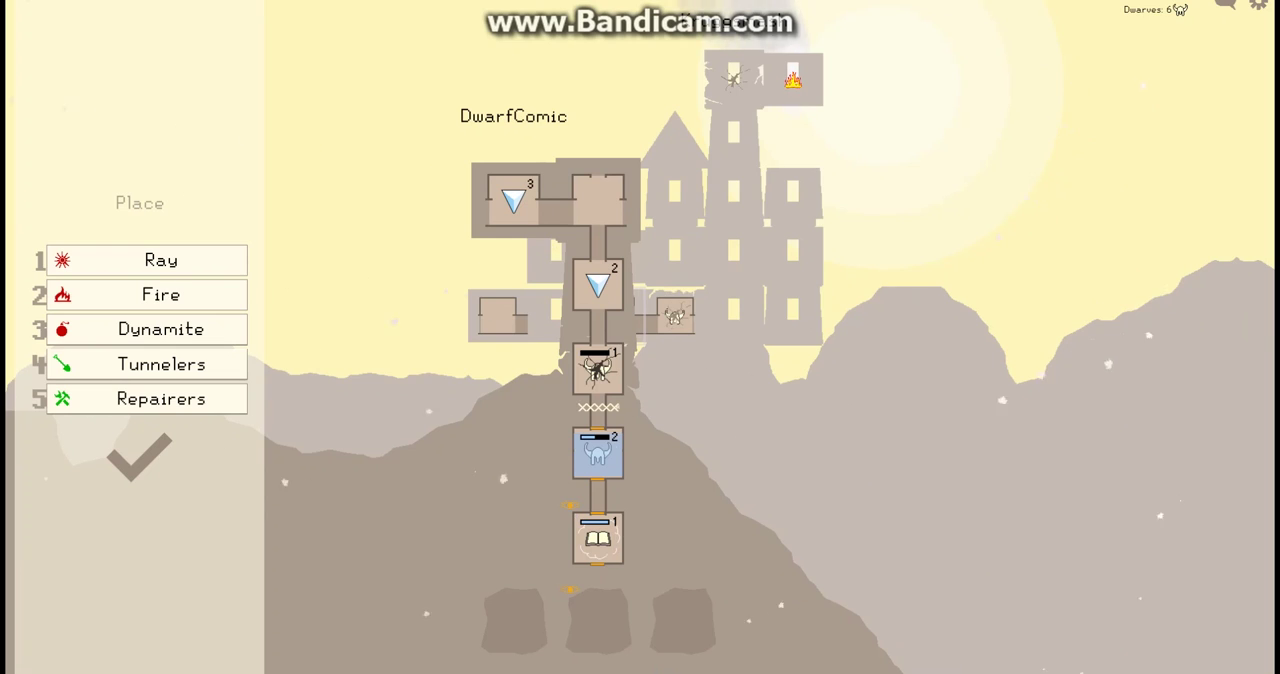
Dig one earth block deeper, repair a damaged tower room, and use Dynamite
{"action": "key", "text": "4"}
{"action": "key", "text": "4"}
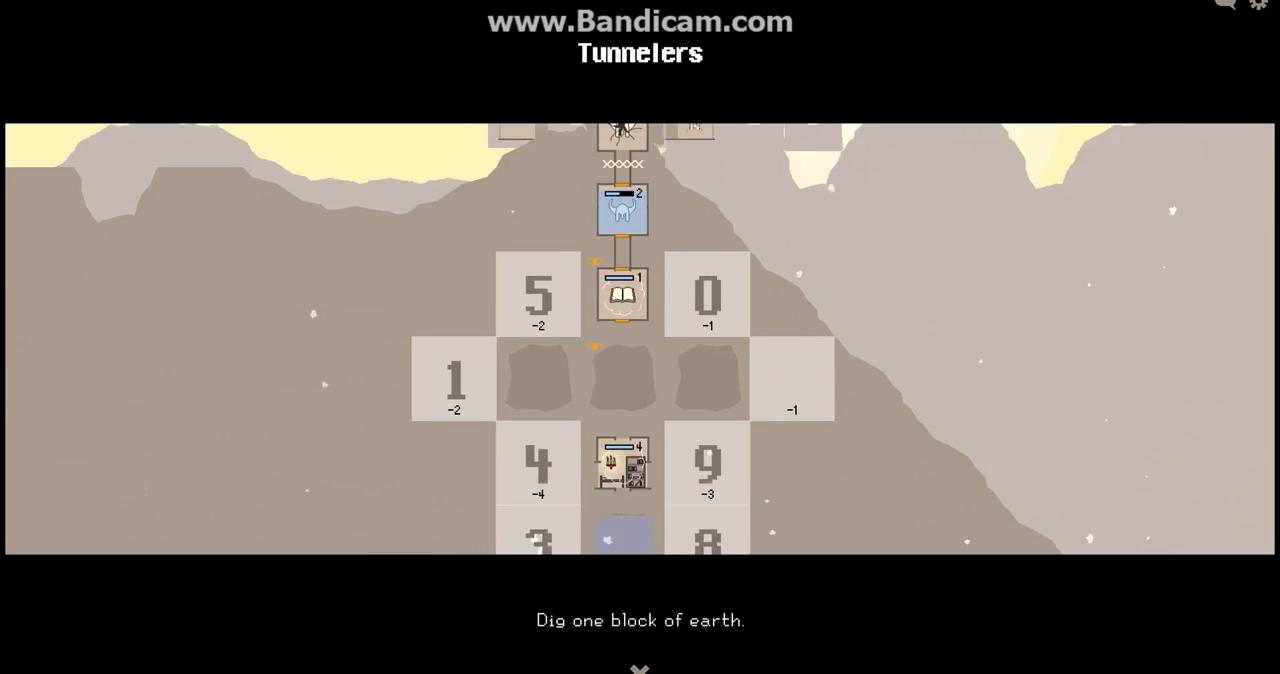
{"action": "key", "text": "6"}
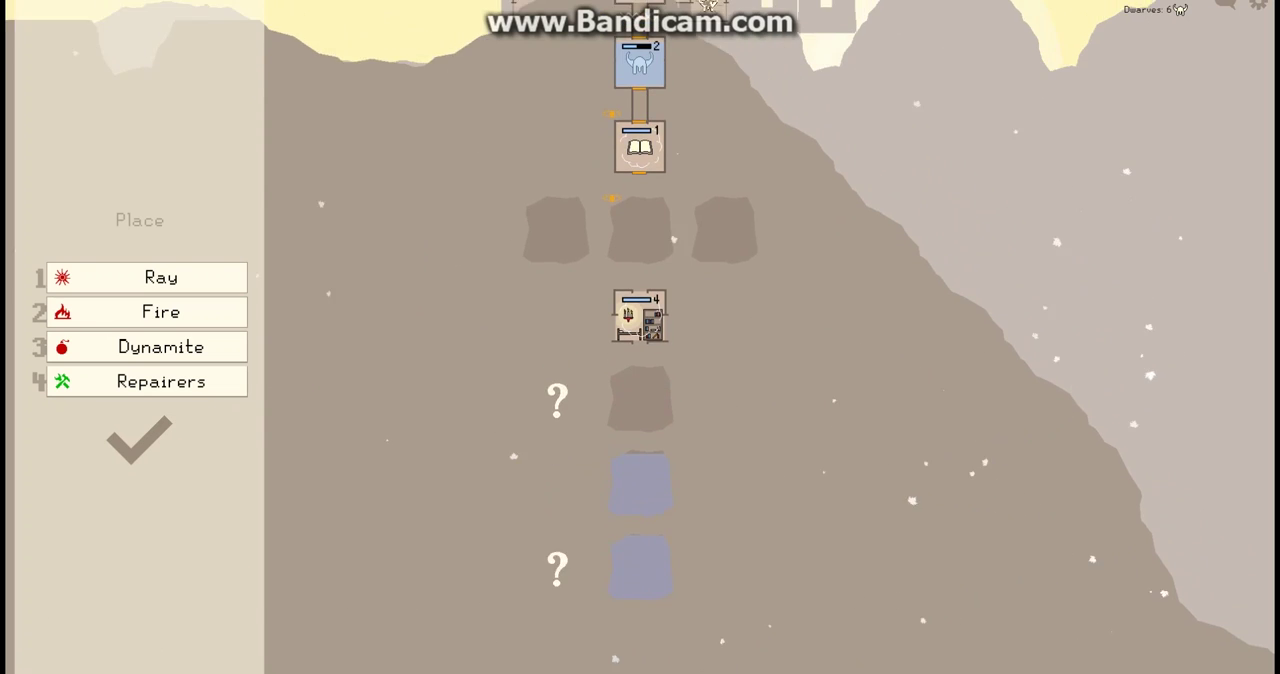
{"action": "key", "text": "4"}
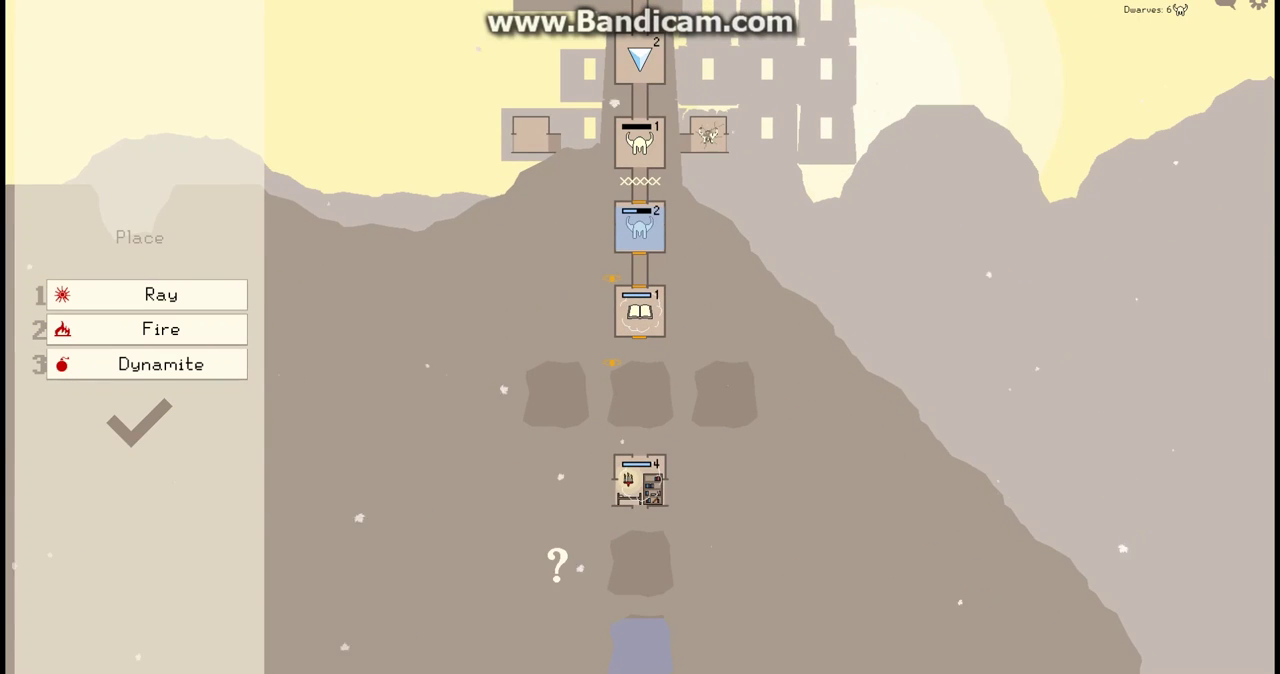
{"action": "key", "text": "3"}
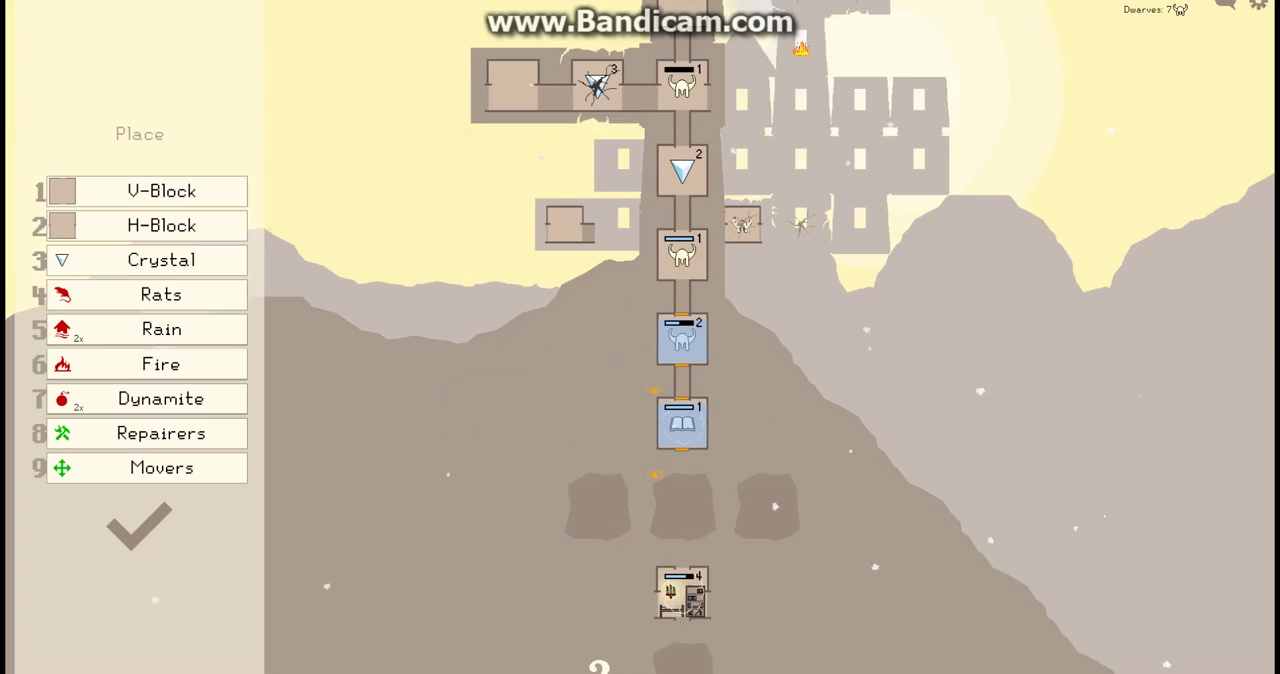
Use Repairers on damaged tower rooms and launch one Dynamite charge at the enemy tower
{"action": "key", "text": "8"}
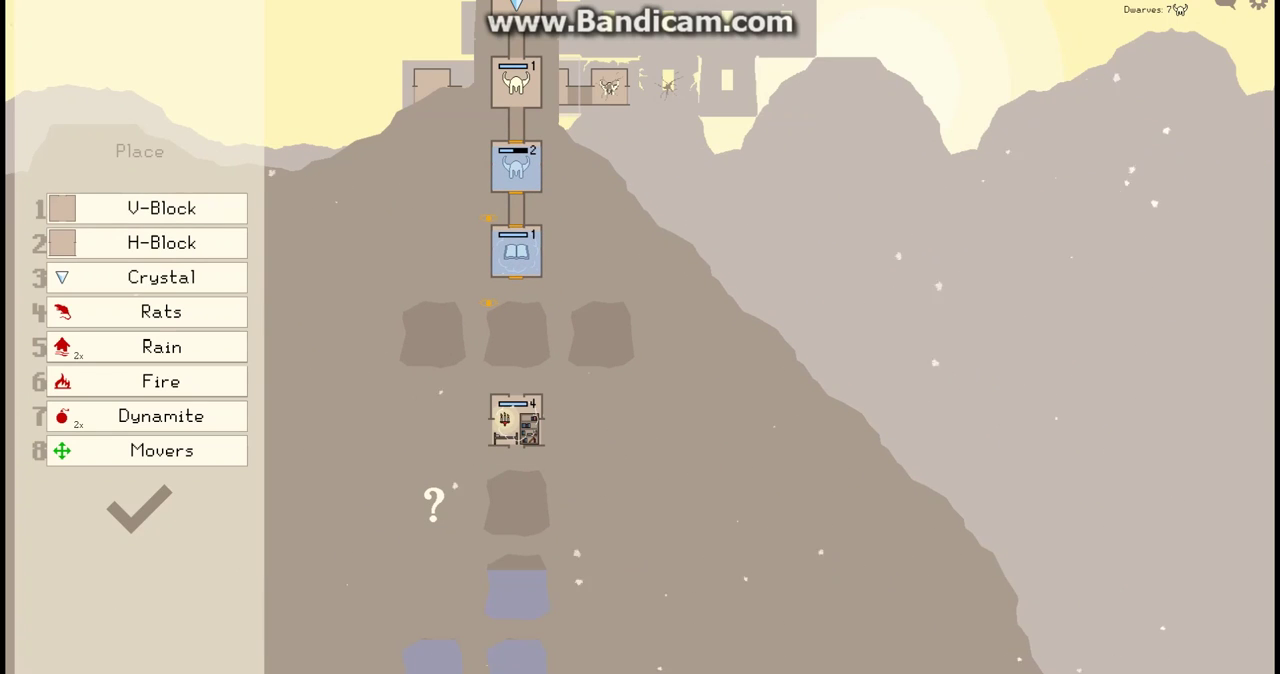
{"action": "key", "text": "7"}
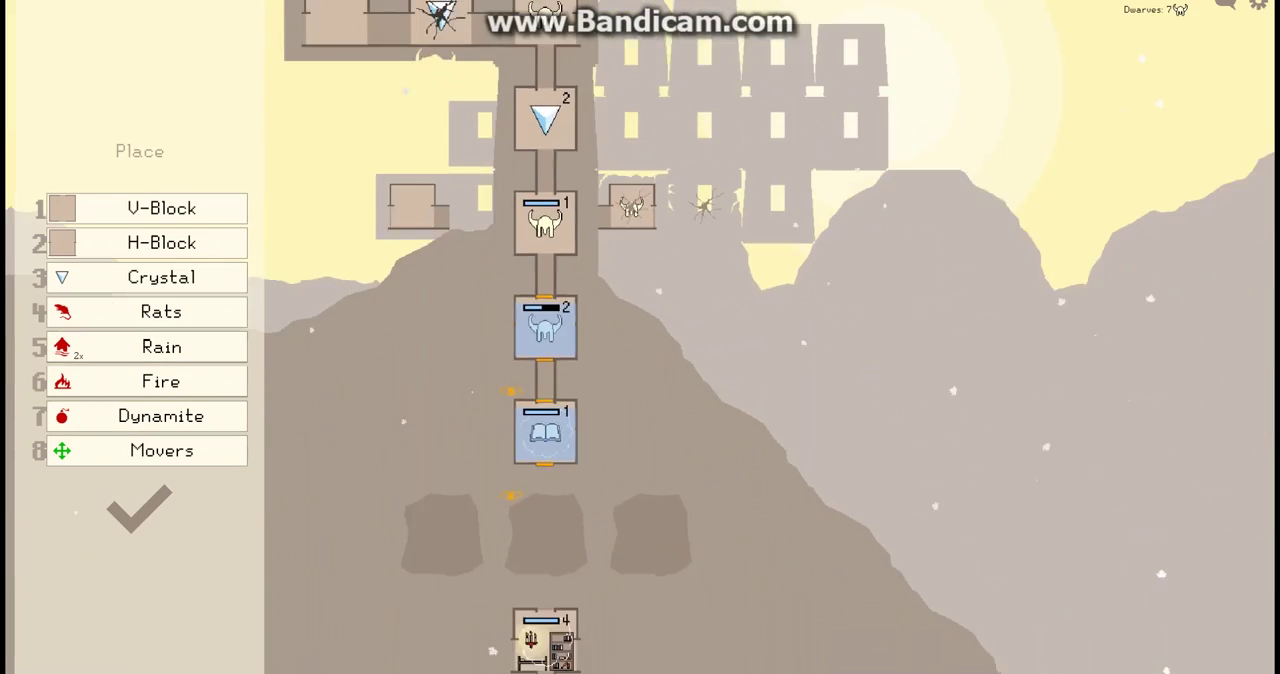